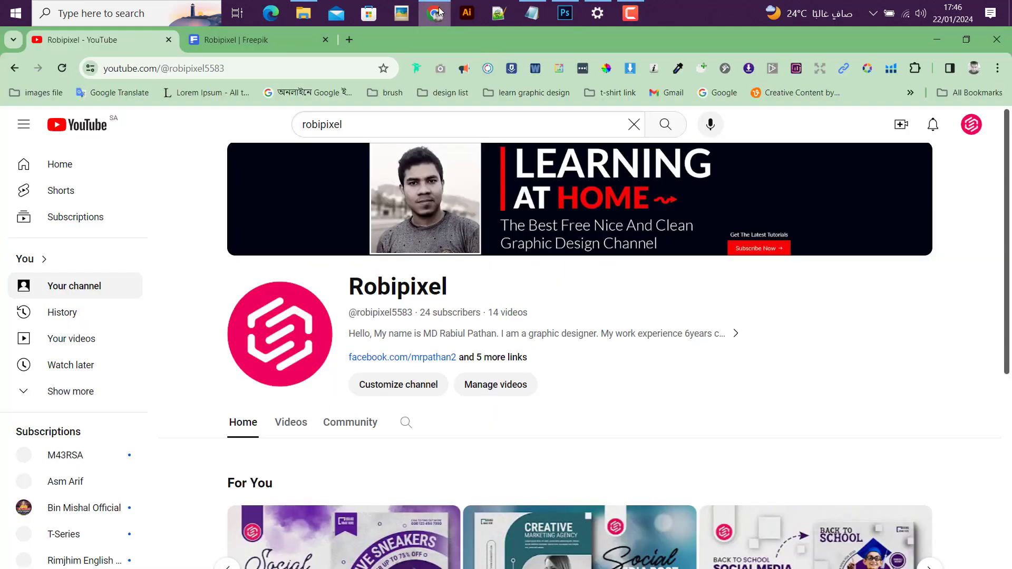
- Look over the Robipixel YouTube channel page and its listed videos
click(435, 13)
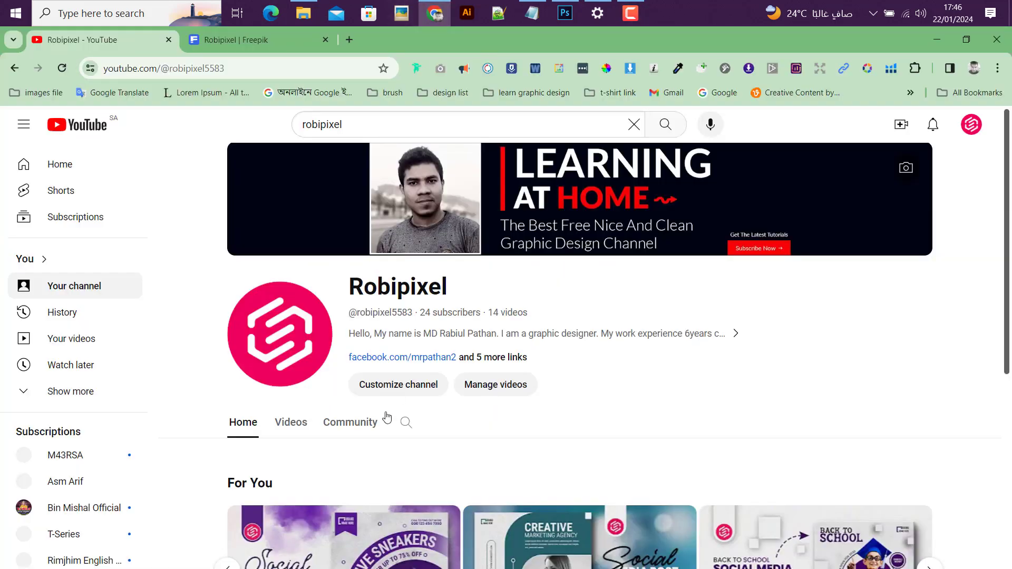
scroll(369, 422, down, 4)
scroll(412, 337, up, 6)
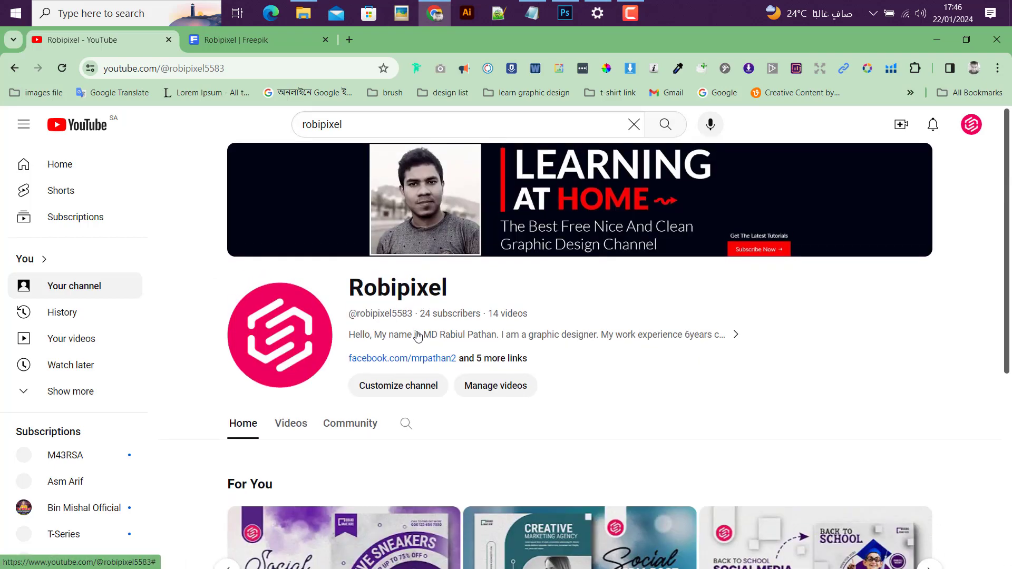
scroll(417, 337, down, 5)
scroll(418, 338, down, 2)
scroll(521, 320, up, 3)
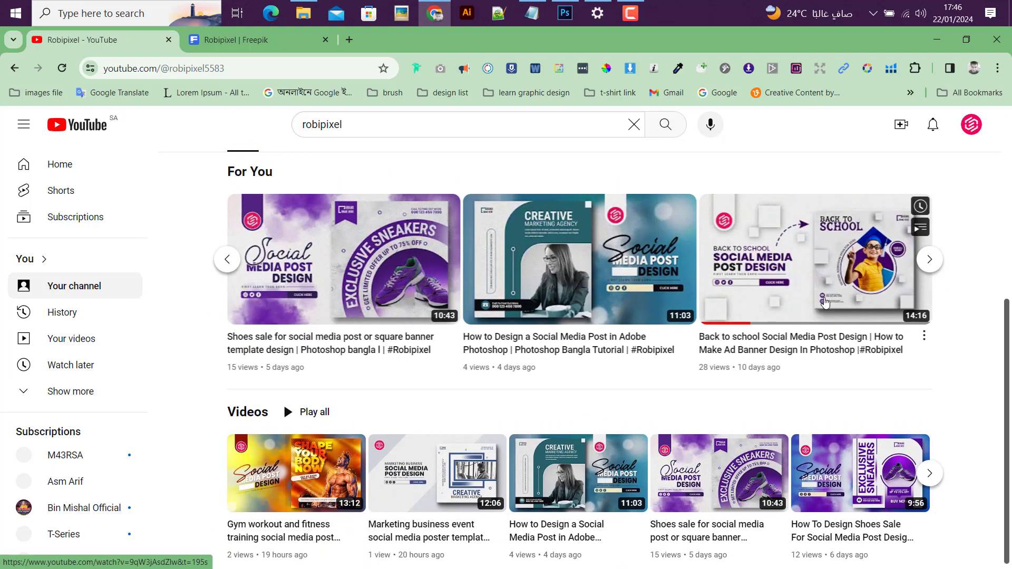
scroll(429, 283, up, 4)
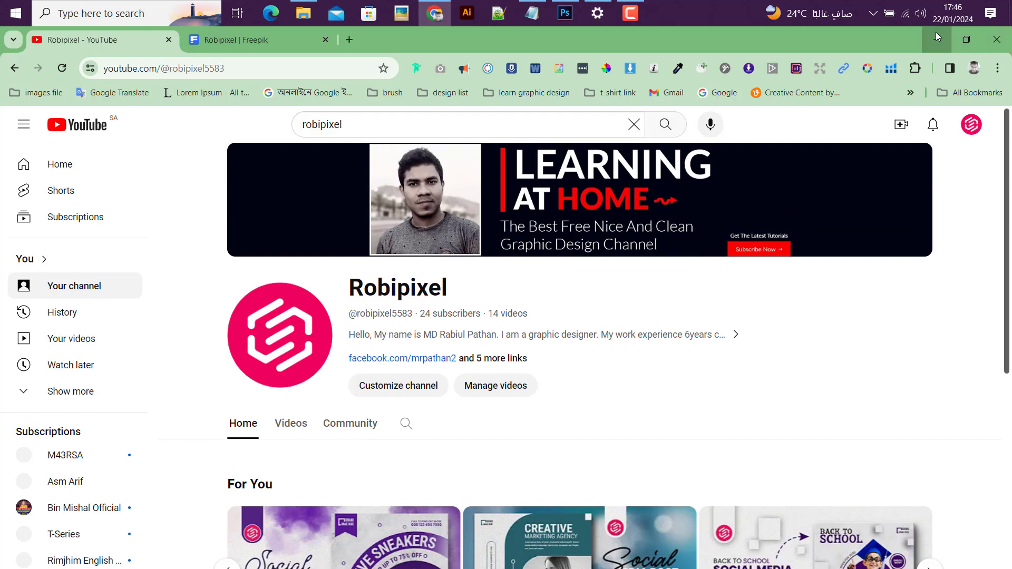
- Switch to Photoshop and create a 1080 × 1080 pixel RGB document at 72 pixels/inch with a white background
click(937, 40)
click(33, 37)
click(33, 58)
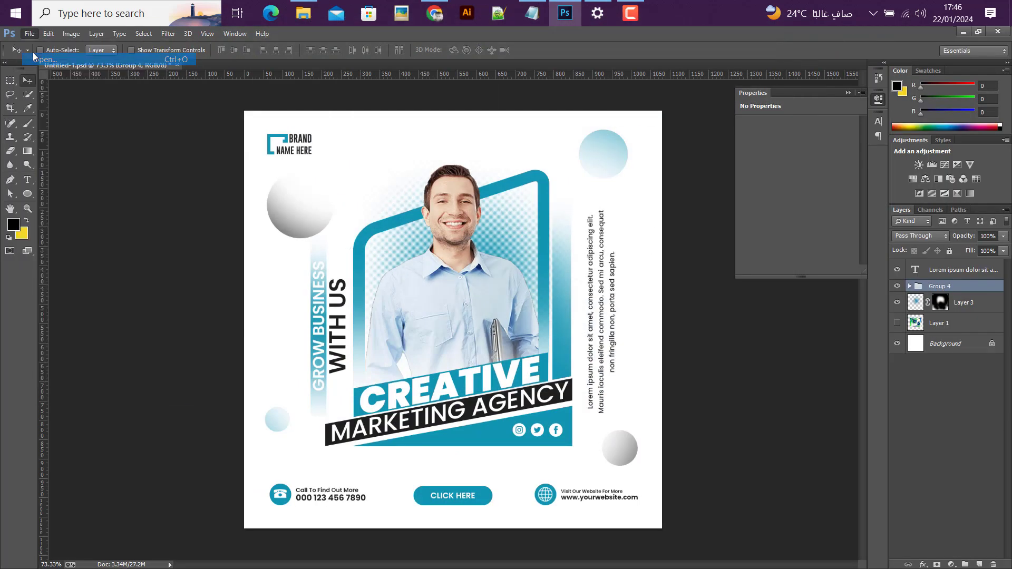
click(491, 37)
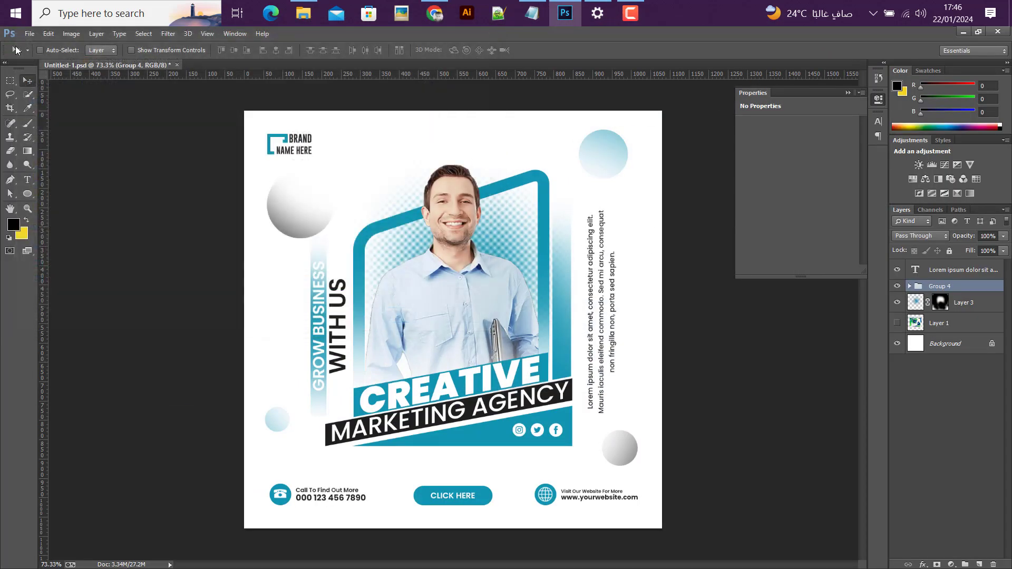
click(26, 35)
click(31, 42)
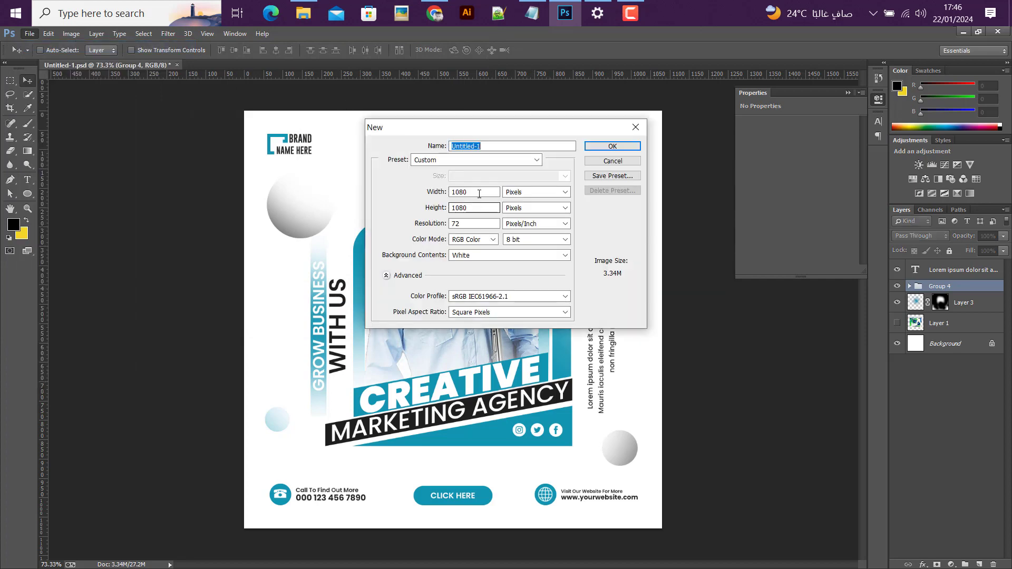
click(617, 150)
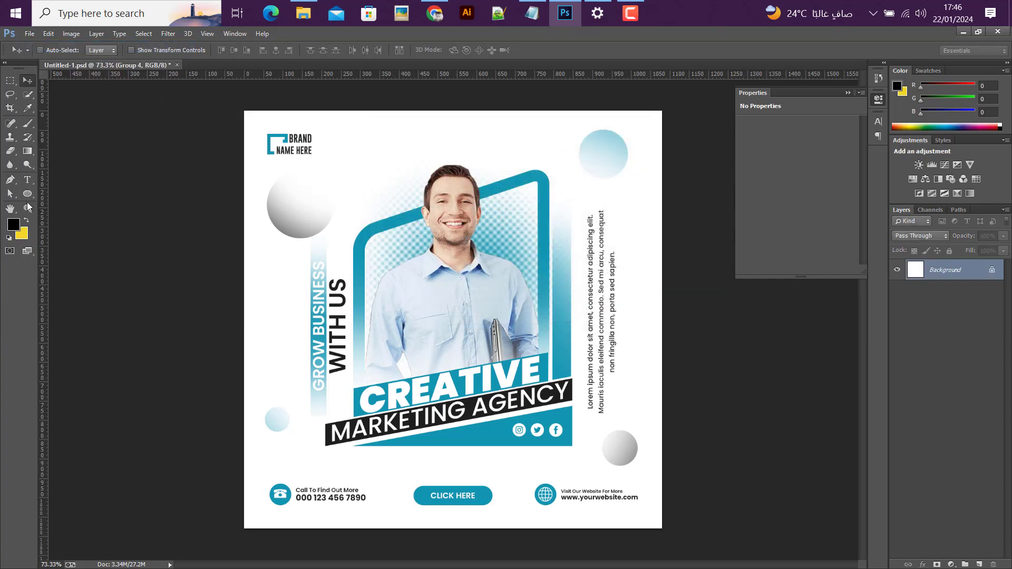
- Create a black 70 × 70 px square with the Rectangle tool on the blank canvas
click(28, 193)
click(85, 192)
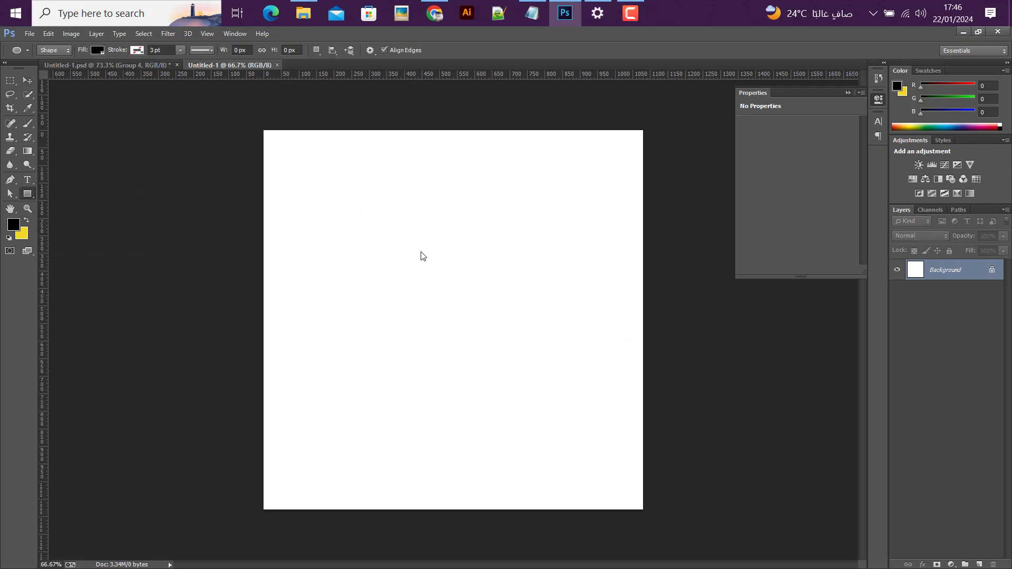
click(390, 229)
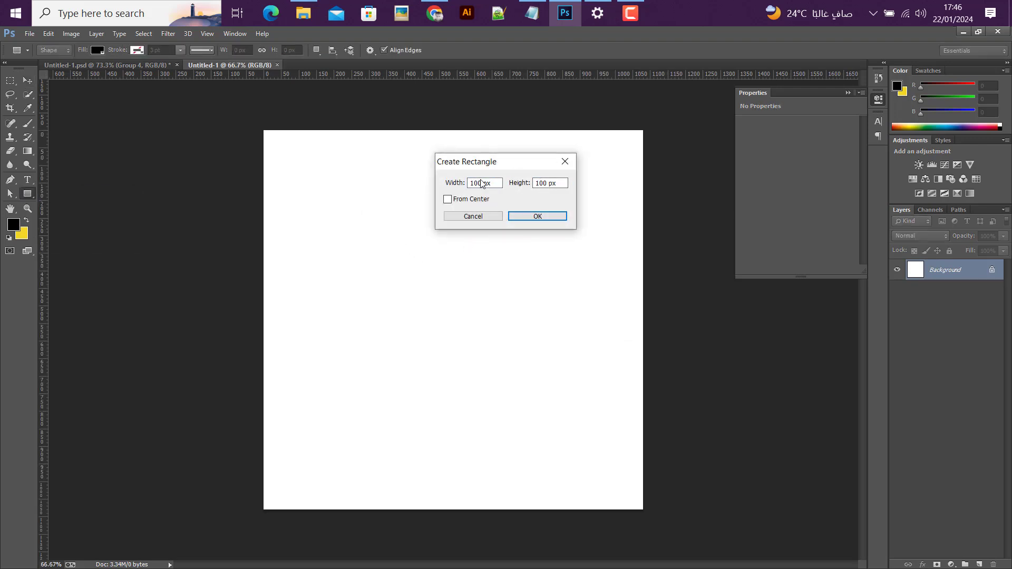
drag(481, 183, 458, 189)
drag(546, 182, 452, 196)
key(Return)
- Move the square into the canvas's top-left corner and place a vertical and a horizontal guide along its inner edges
key(v)
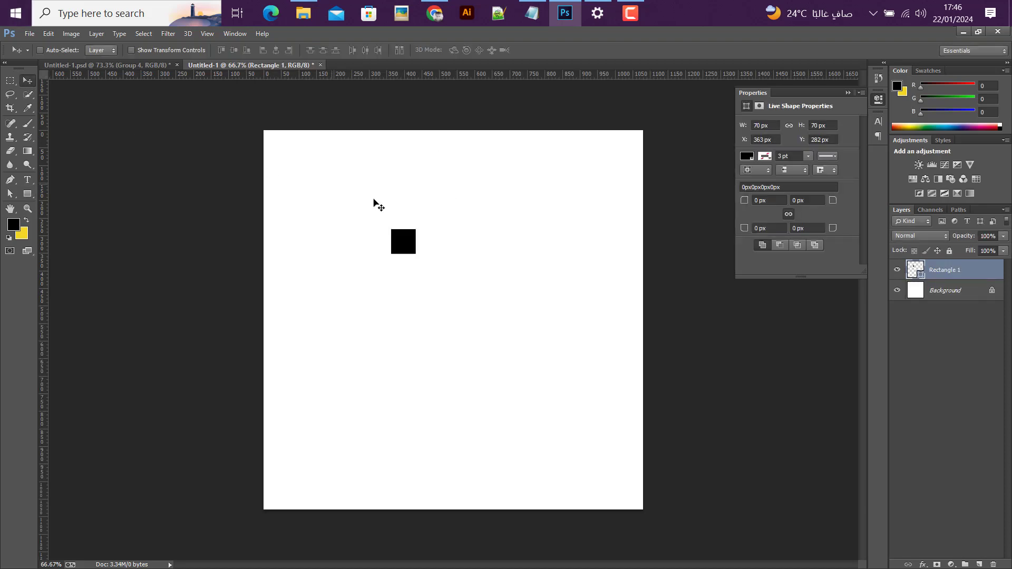
drag(373, 199, 288, 127)
drag(47, 241, 288, 210)
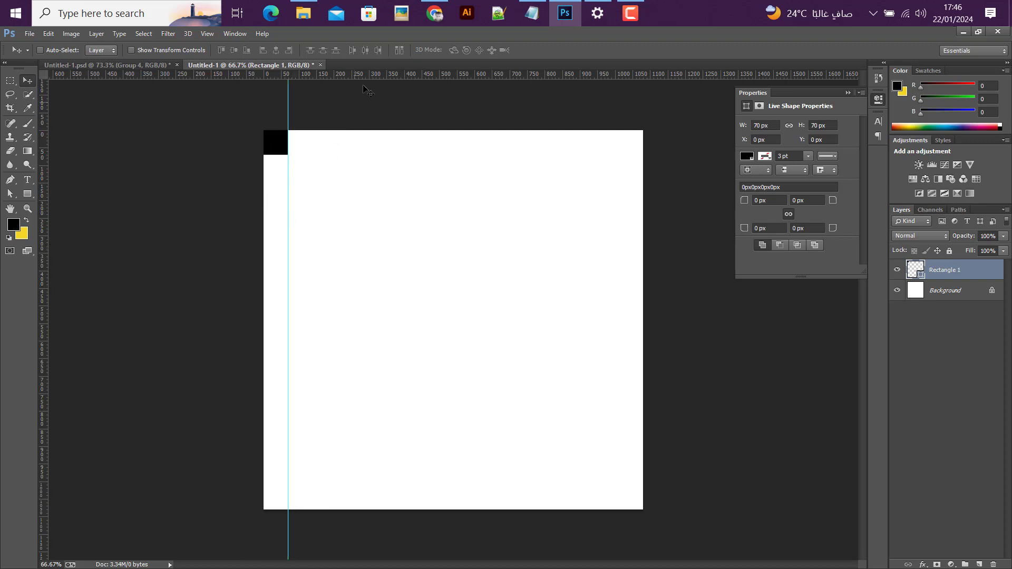
drag(368, 75, 366, 155)
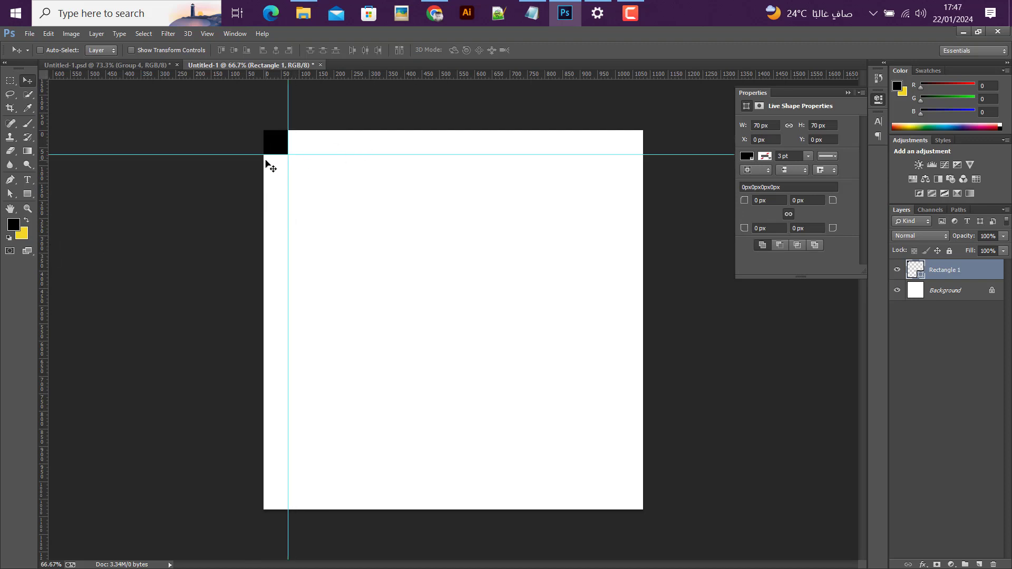
- Duplicate the square into the canvas's bottom-right corner and place a vertical and a horizontal guide along the copy's inner edges
drag(278, 143, 634, 496)
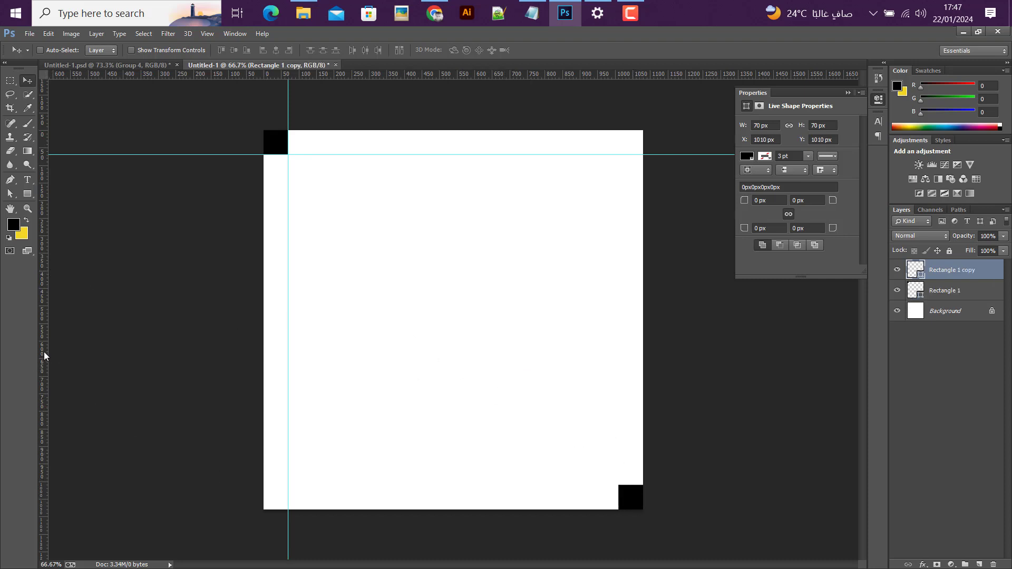
drag(44, 356, 618, 398)
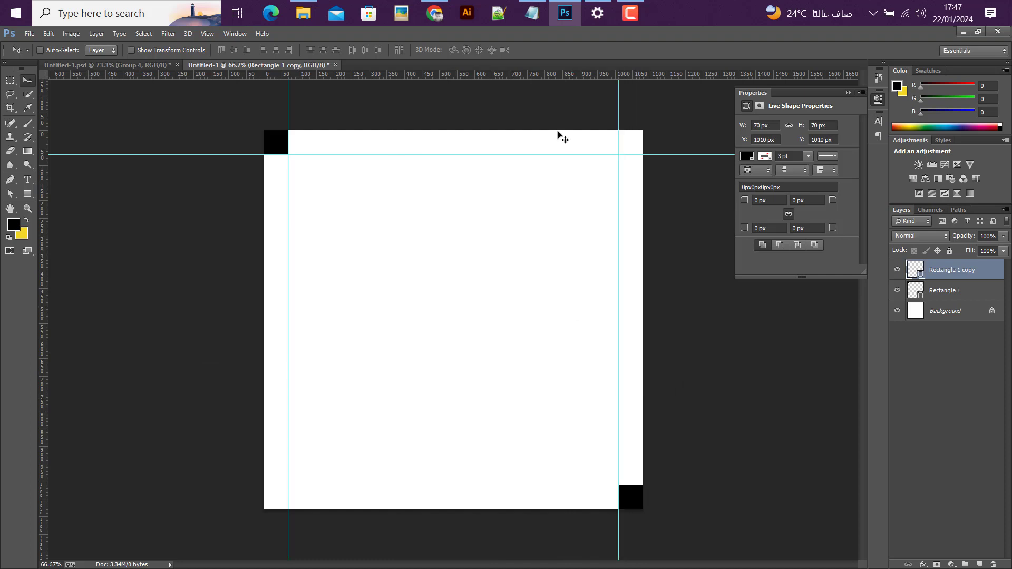
drag(548, 78, 601, 485)
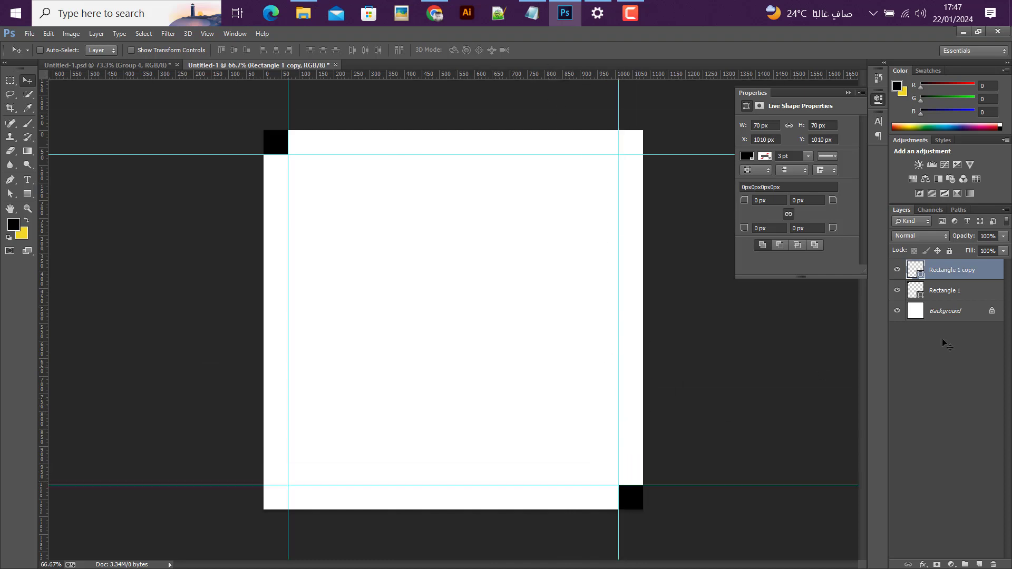
- Delete both corner square layers and check the finished marketing agency design in the other open document
shift+click(947, 295)
key(Delete)
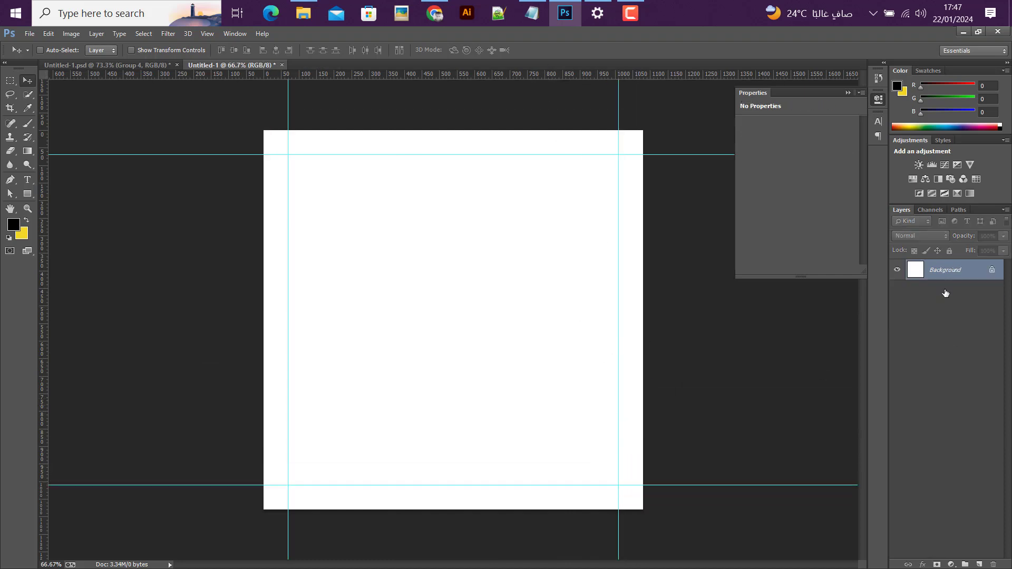
click(135, 66)
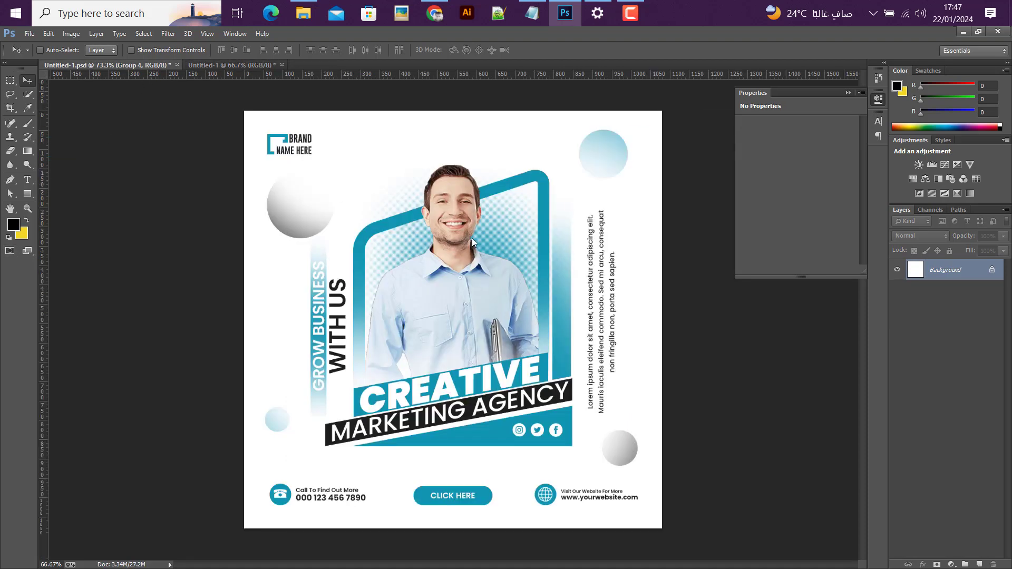
click(235, 65)
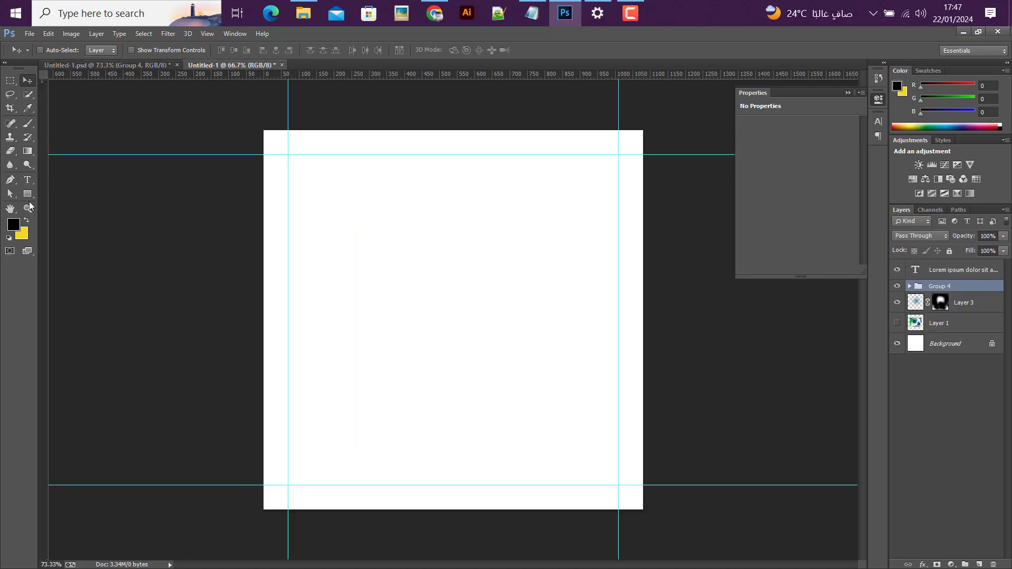
- Draw a black rounded rectangle about 521 × 677 px near the canvas centre and set all corner radii to 80 px
click(28, 197)
click(68, 203)
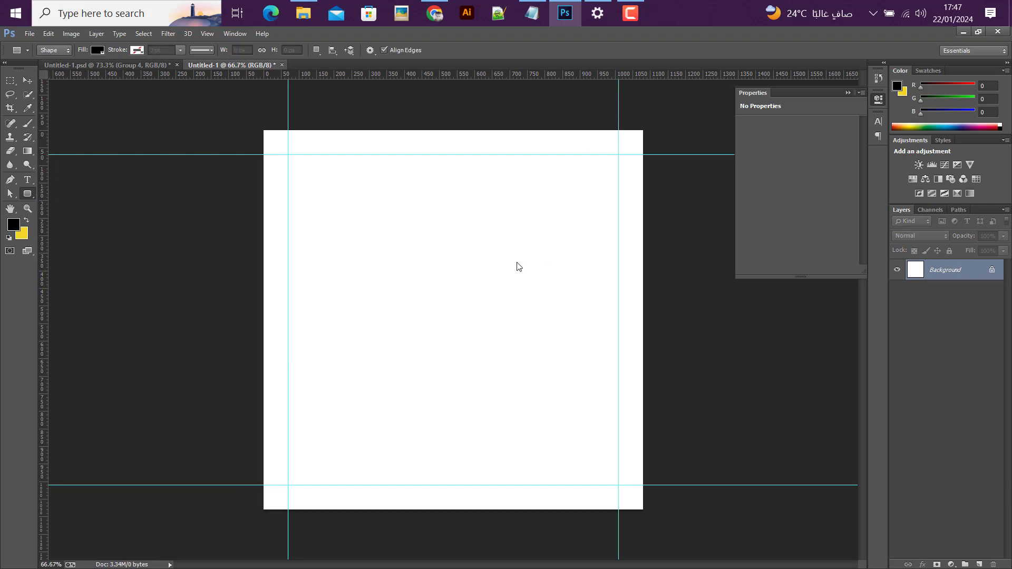
drag(374, 199, 557, 436)
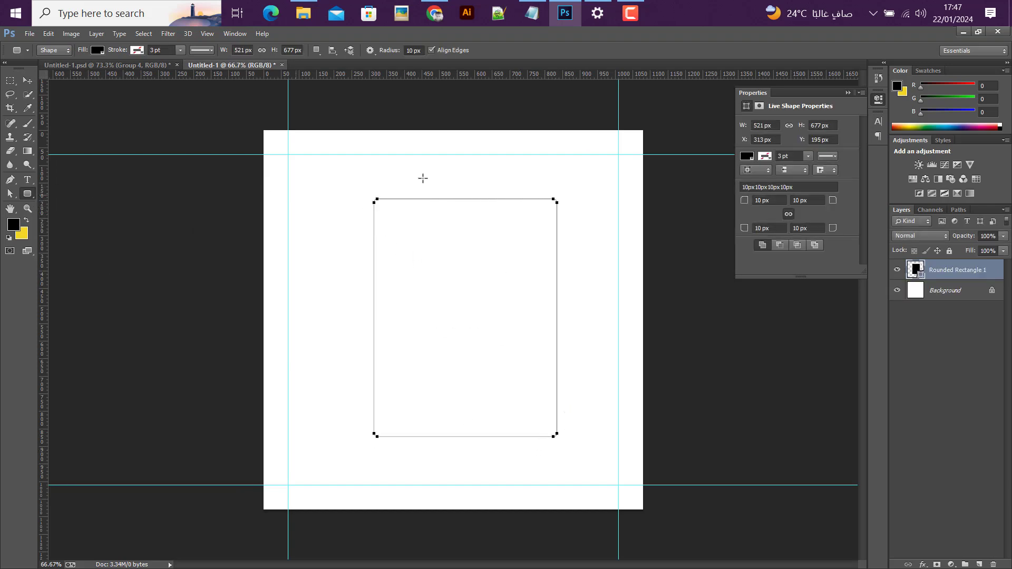
click(763, 201)
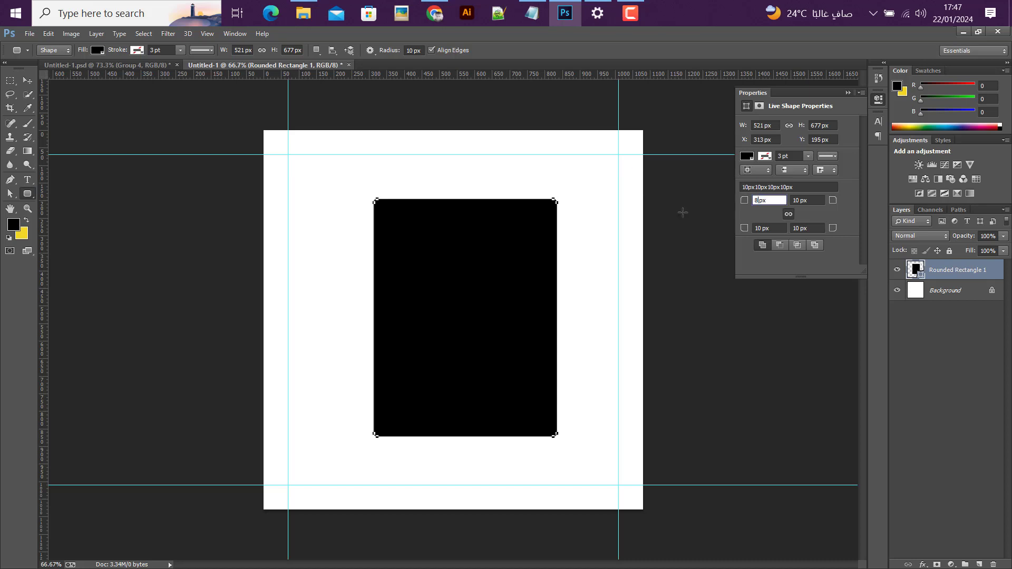
key(Return)
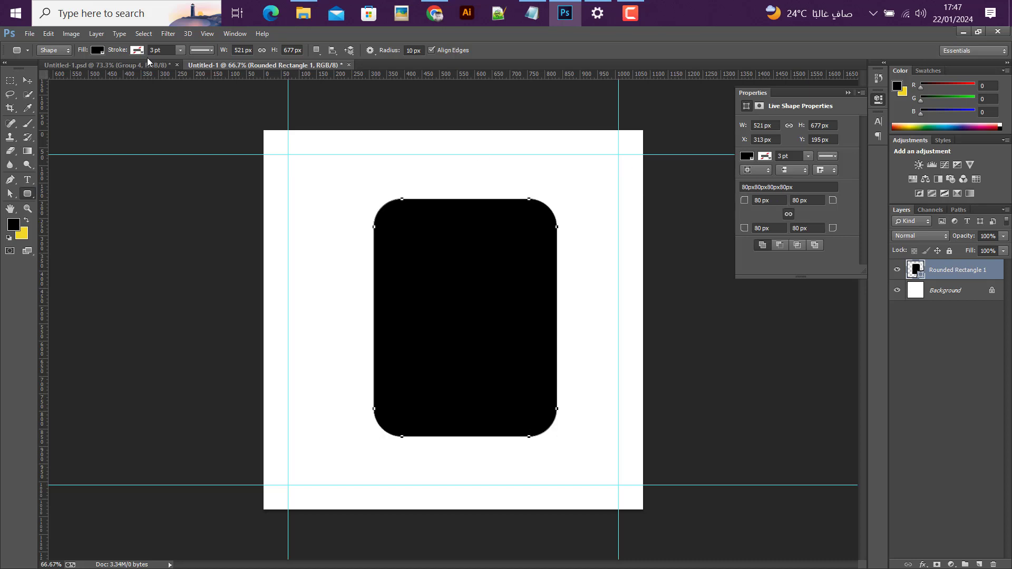
- Stretch the rounded rectangle upward to about 737 px high and move it toward the canvas's left side
click(30, 81)
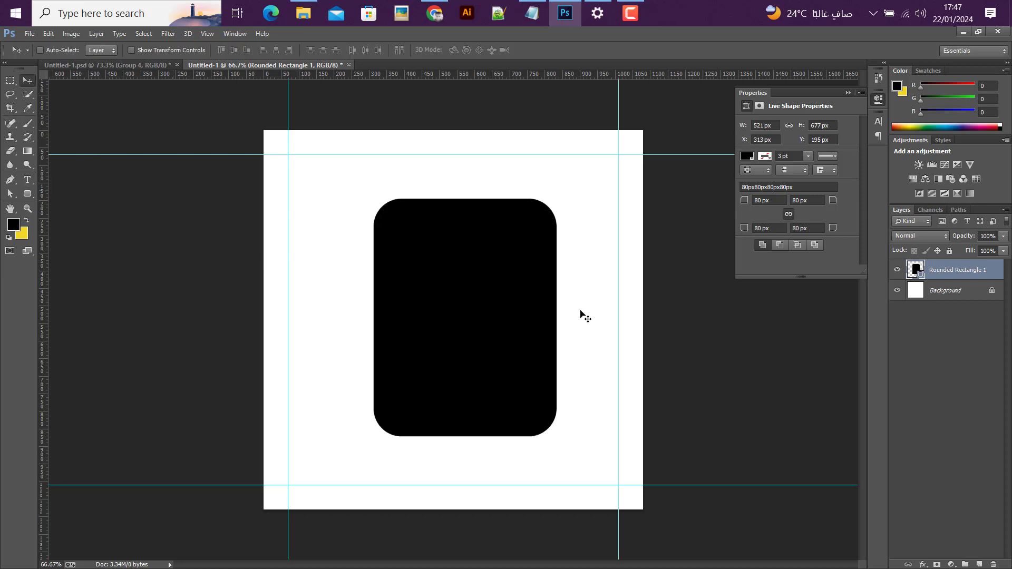
key(ctrl+t)
drag(465, 199, 465, 177)
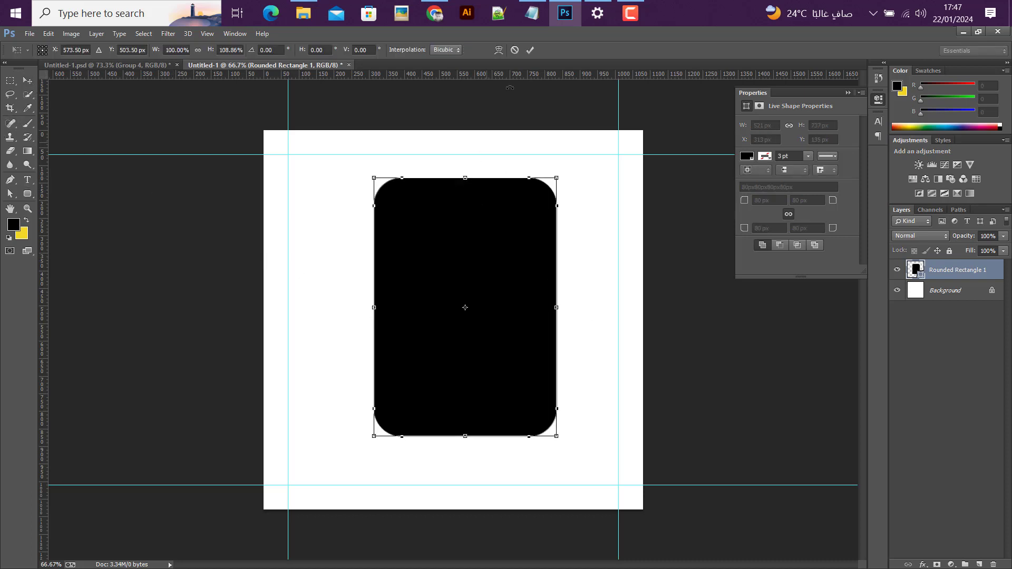
click(529, 50)
drag(489, 277, 456, 283)
- Remove the rounded rectangle's fill and give it a solid black 30 pt stroke
click(32, 195)
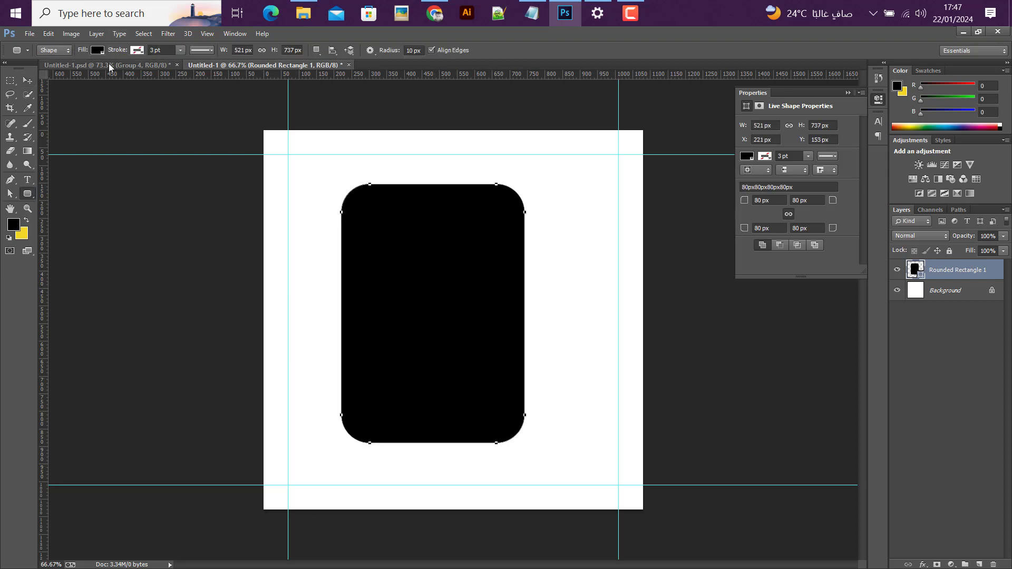
click(97, 50)
click(51, 71)
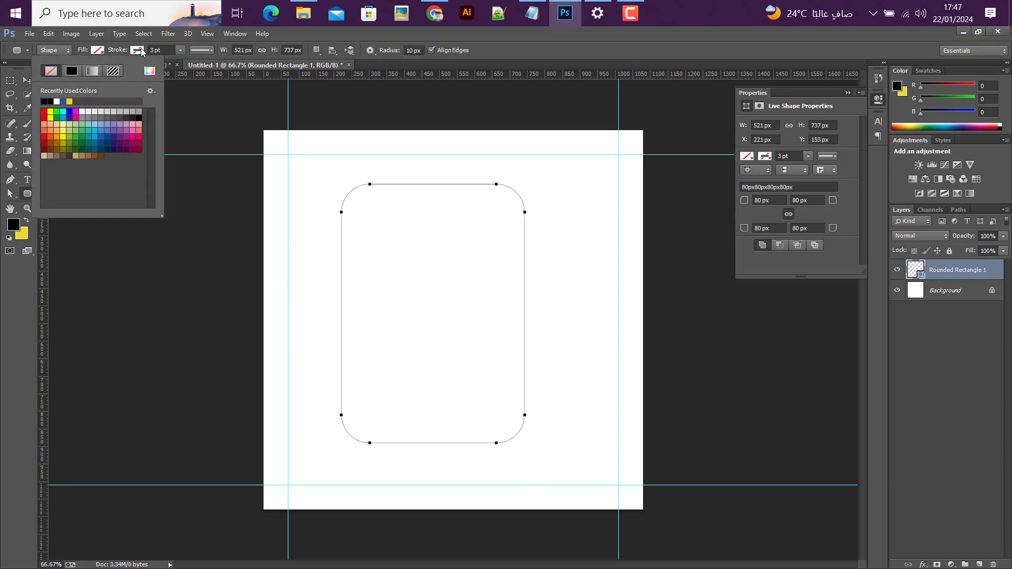
click(137, 50)
click(111, 71)
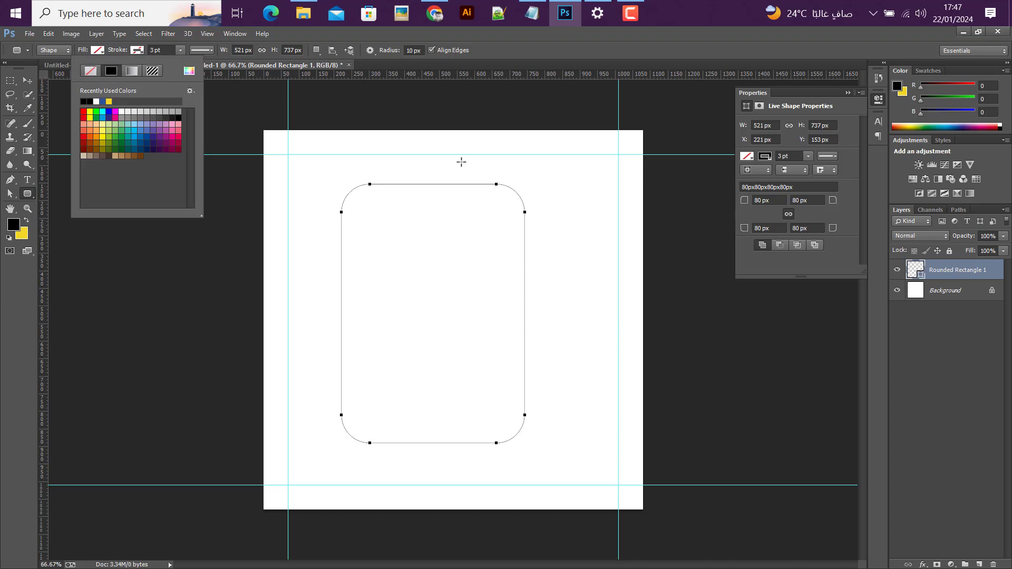
click(159, 49)
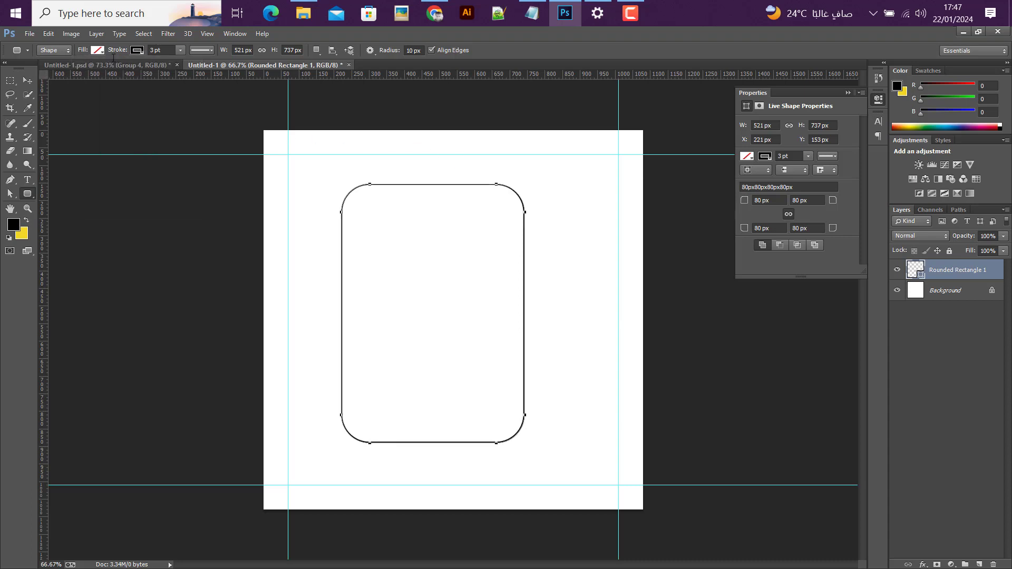
click(157, 50)
text(30)
key(Return)
- Reposition the rounded outline and pull its lower-right corner upward so the bottom edge slants, with a vertical skew of about -14.4°
click(27, 80)
drag(479, 314, 490, 307)
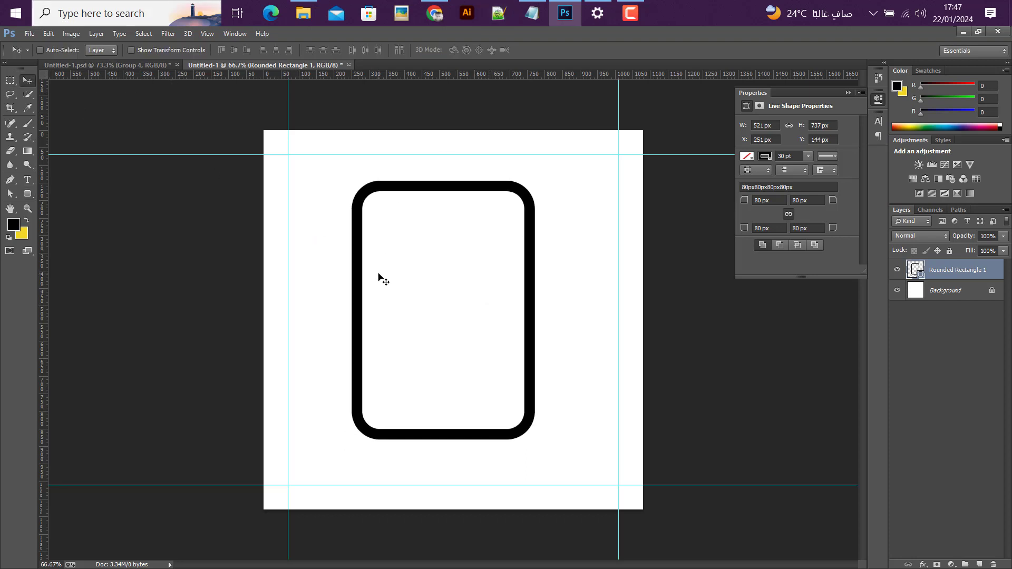
key(ctrl+t)
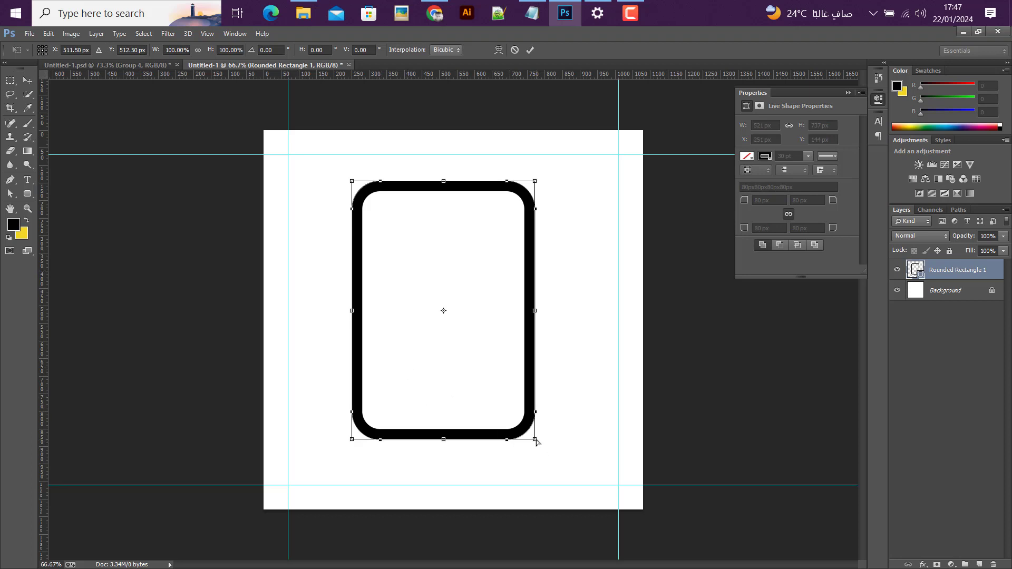
drag(535, 439, 534, 403)
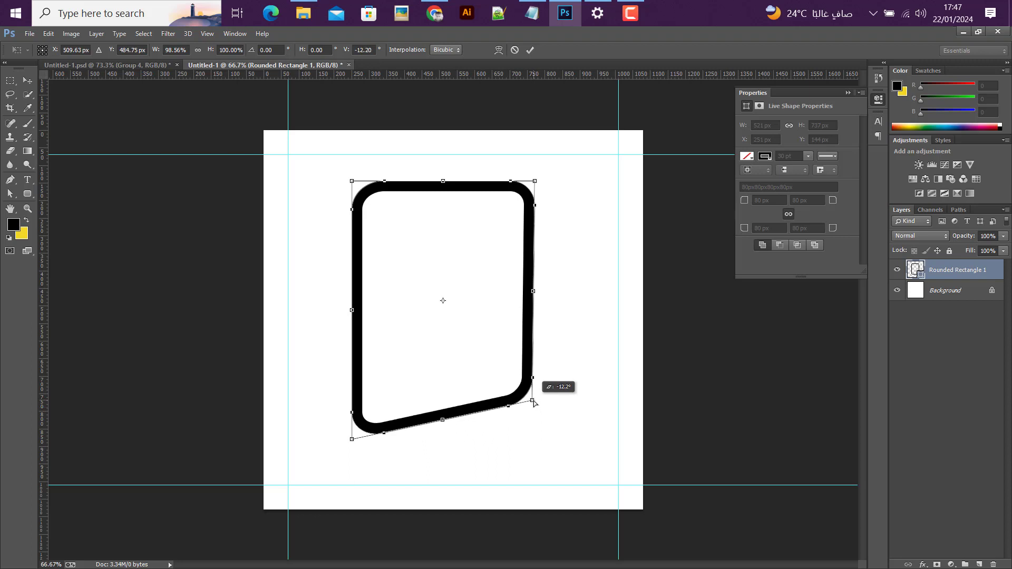
drag(535, 207, 534, 244)
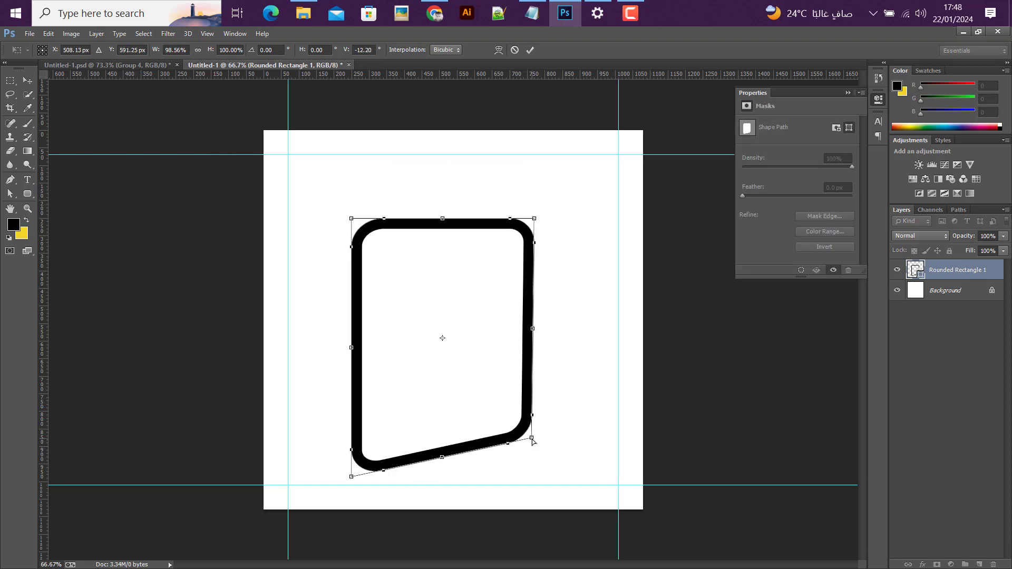
mouse_move(532, 441)
mouse_down()
mouse_move(532, 413)
mouse_move(530, 434)
mouse_up()
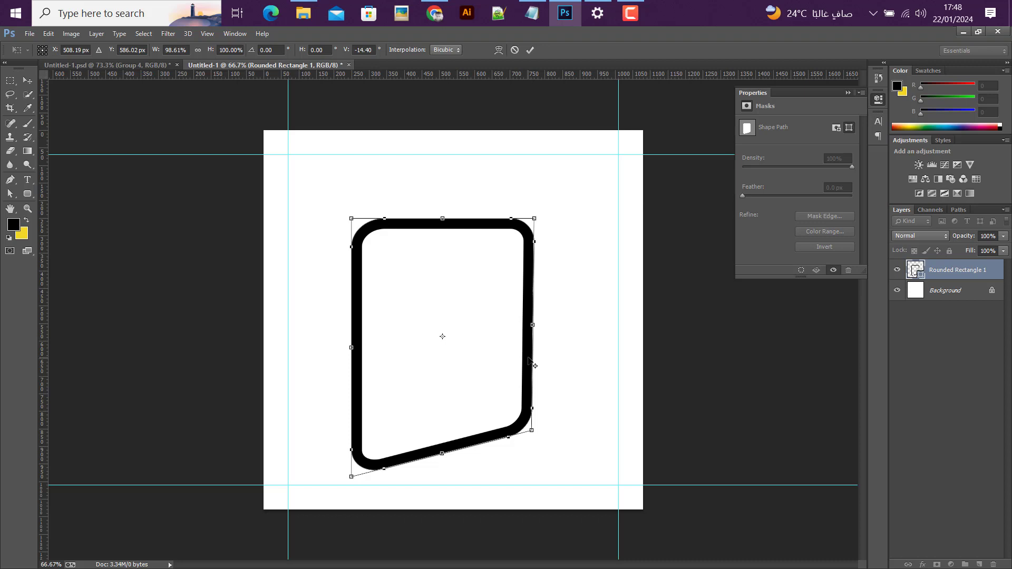
click(532, 49)
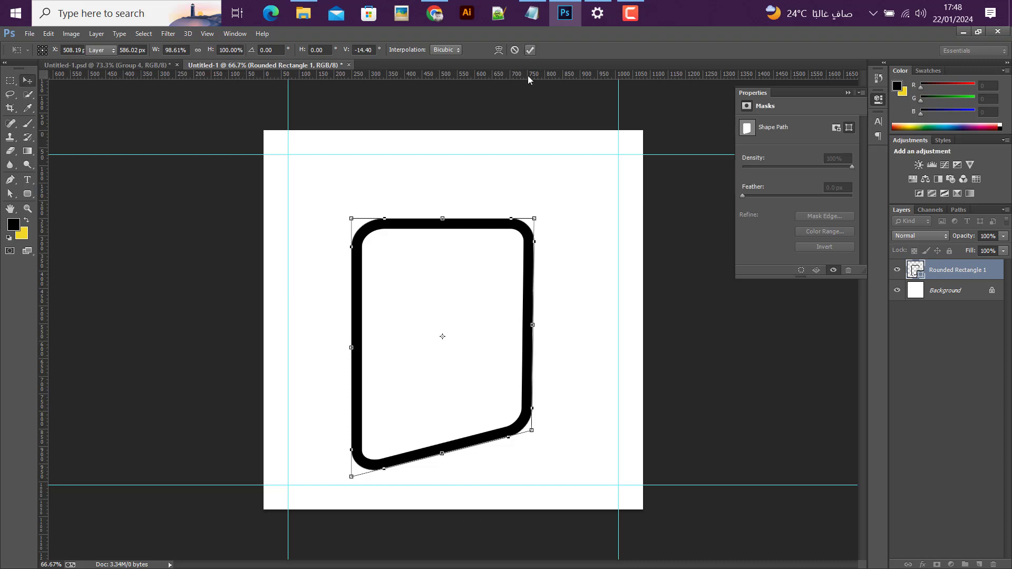
- Undo the bottom-corner distortion and skew the rounded outline's right side upward so both horizontal edges slant in parallel
key(ctrl+z)
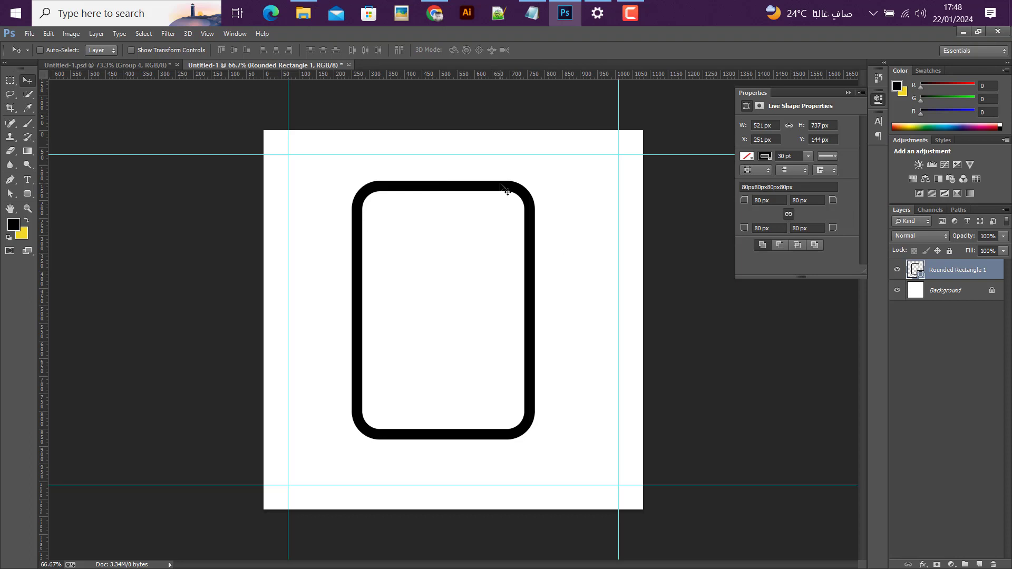
key(ctrl+t)
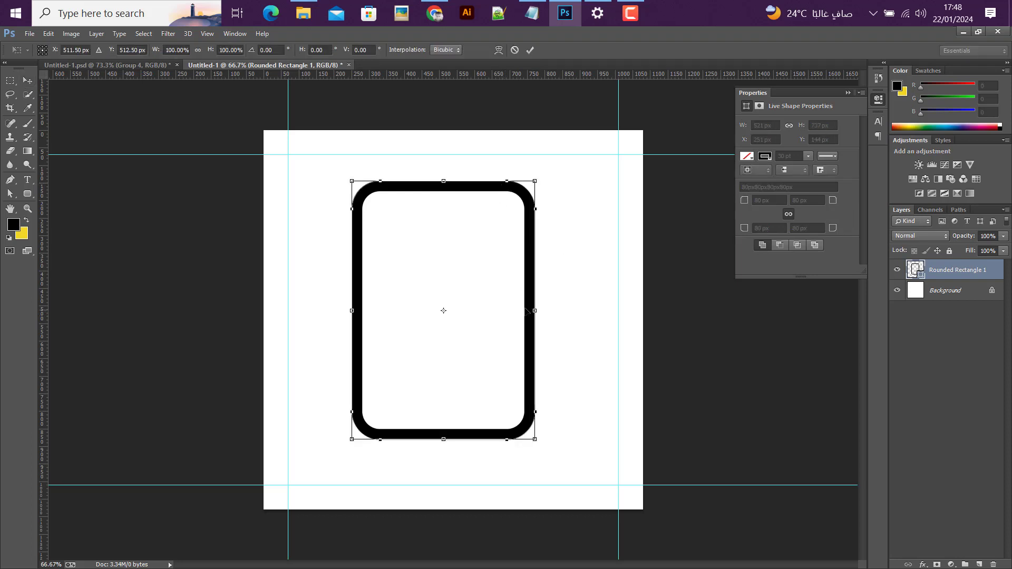
drag(535, 310, 532, 271)
click(531, 49)
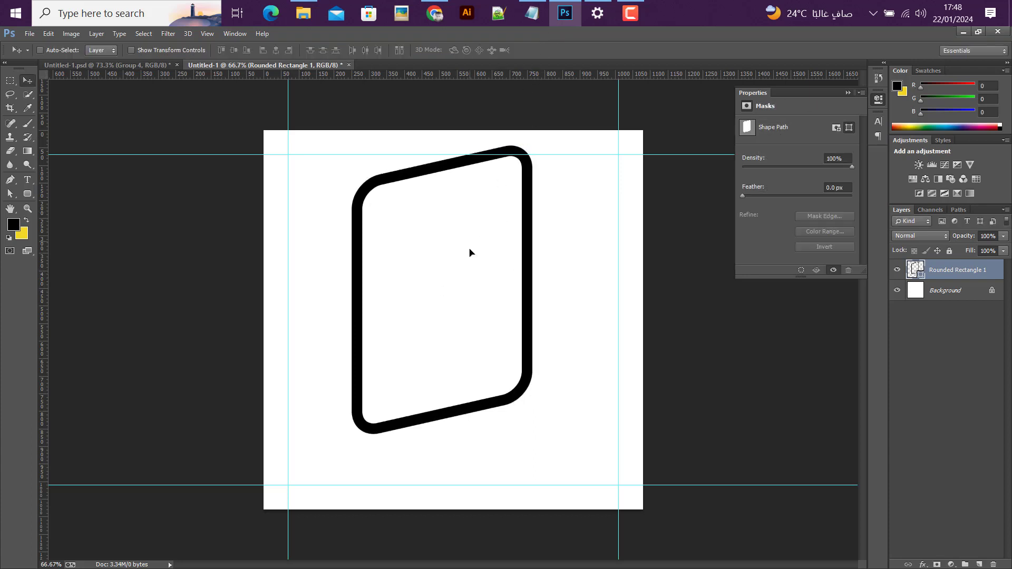
- Scale the slanted outline to about 86% and reposition it in the upper middle of the canvas
drag(469, 217, 470, 246)
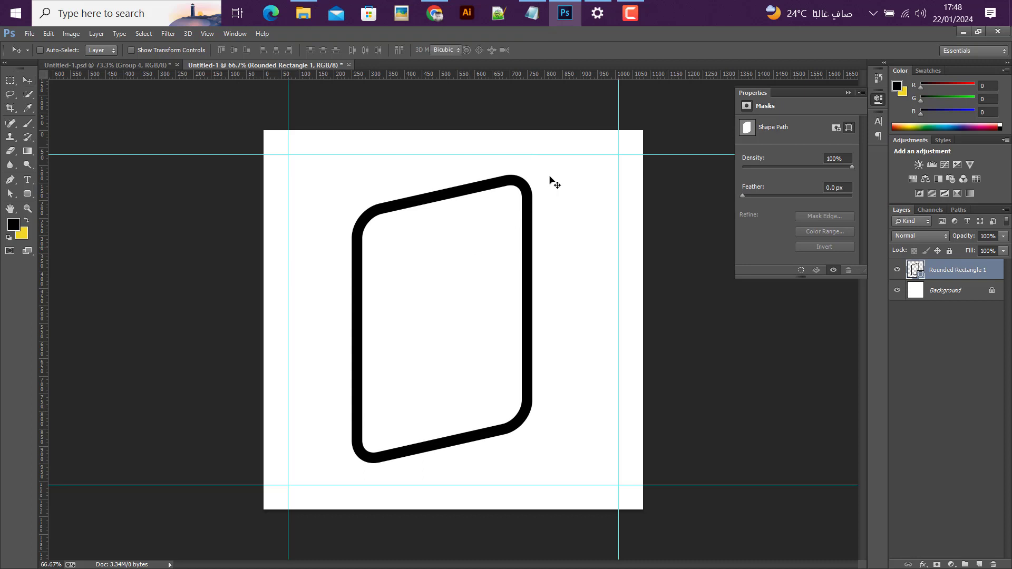
key(ctrl+t)
drag(533, 174, 522, 195)
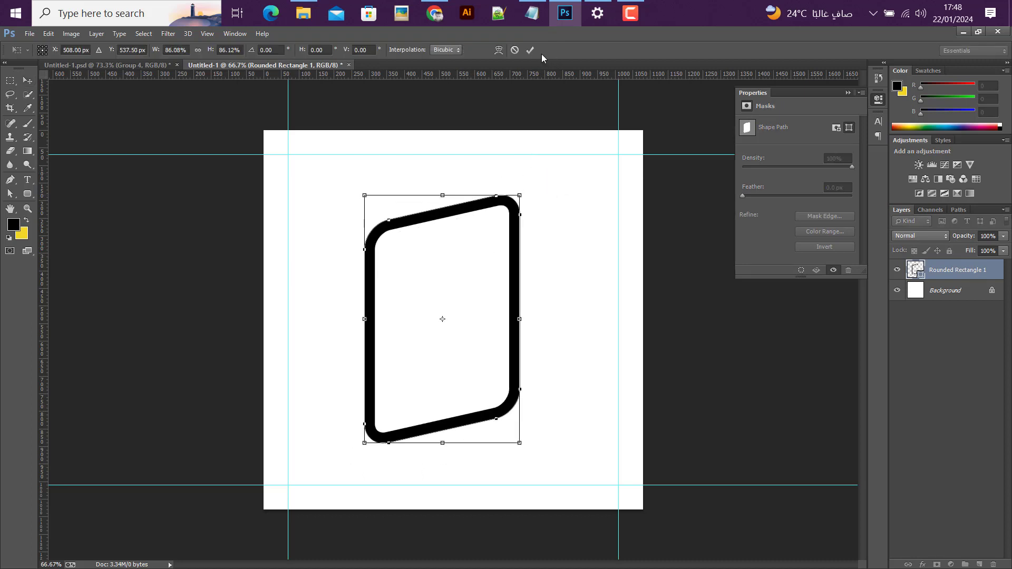
click(530, 50)
drag(399, 354, 403, 331)
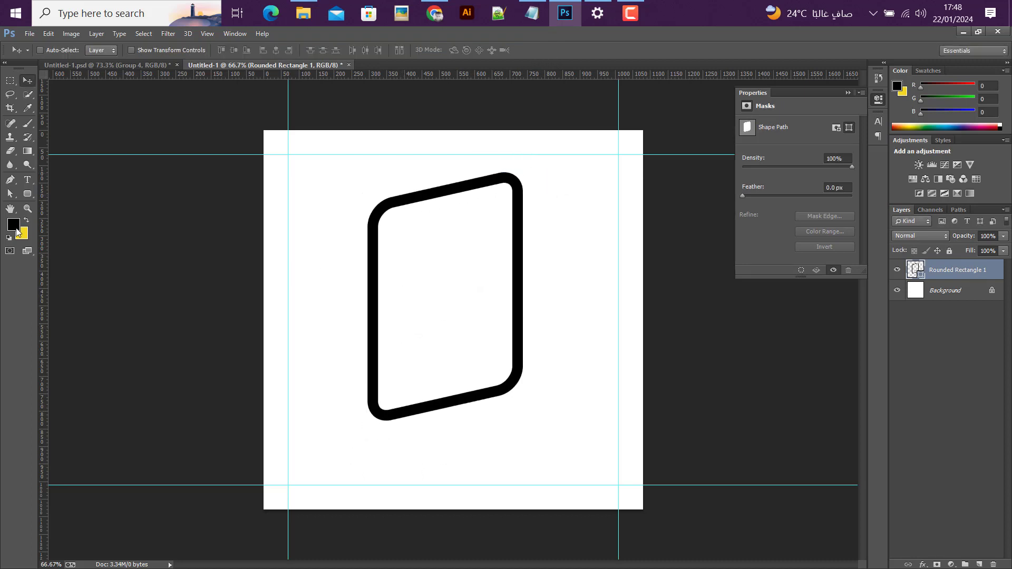
- Align the slanted frame's stroke to the outside of its path and nudge the frame slightly
click(28, 193)
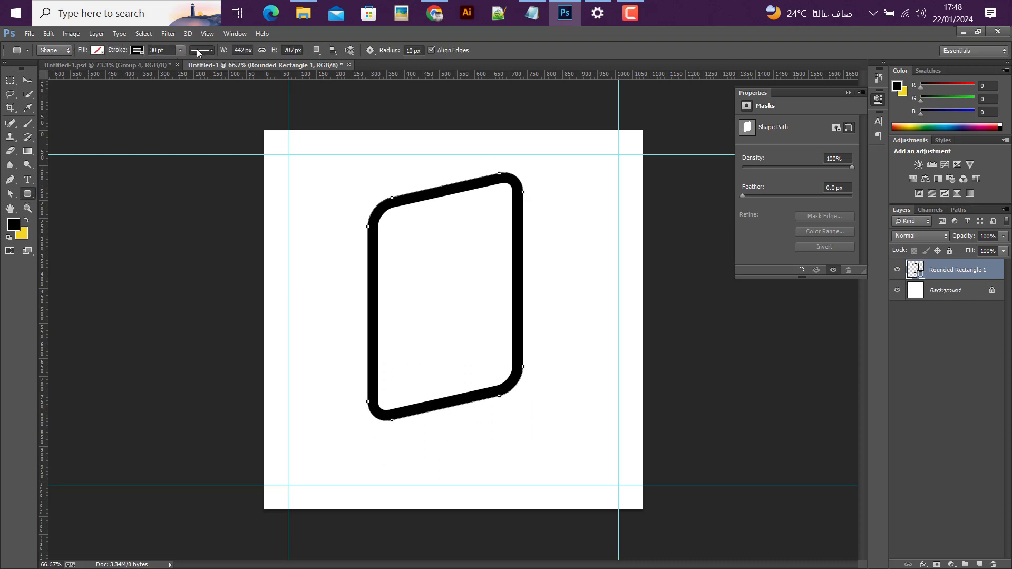
click(203, 50)
click(163, 160)
click(165, 193)
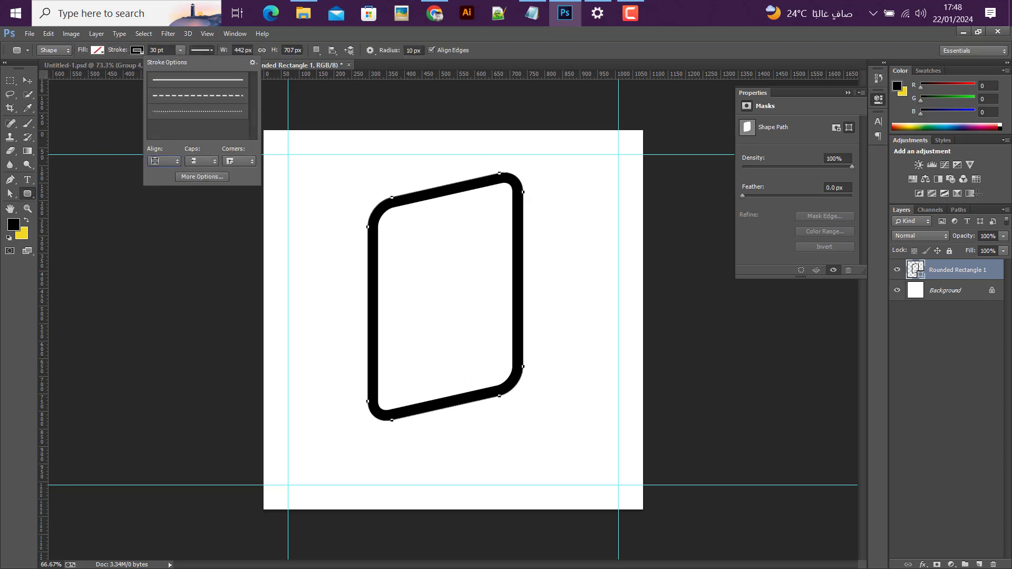
click(28, 80)
mouse_move(514, 283)
mouse_down()
mouse_move(517, 296)
mouse_move(515, 287)
mouse_up()
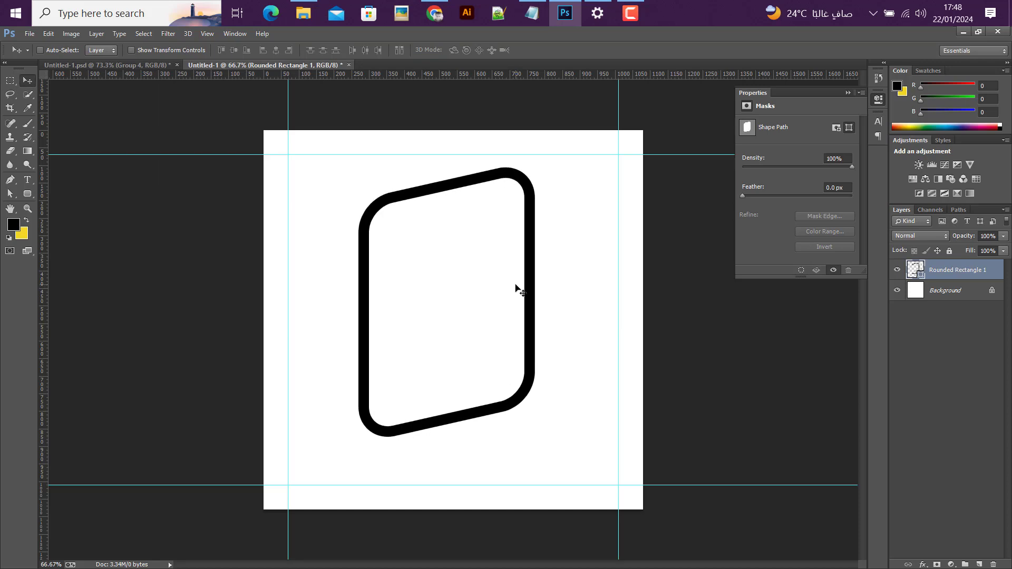
- Place the image Untitled-1.png from New folder (10) on the canvas above the frame
click(29, 34)
click(45, 260)
click(161, 148)
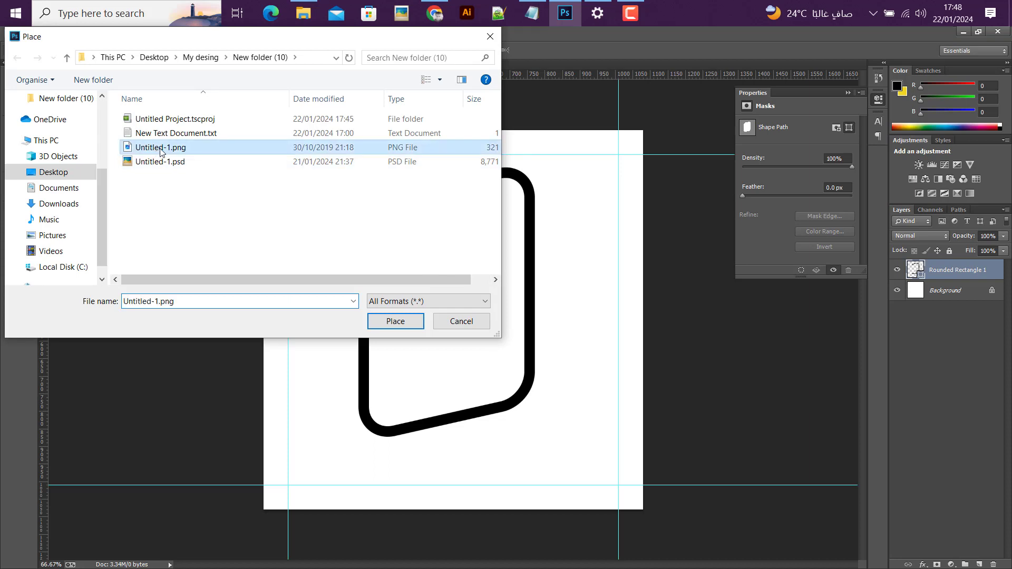
click(400, 323)
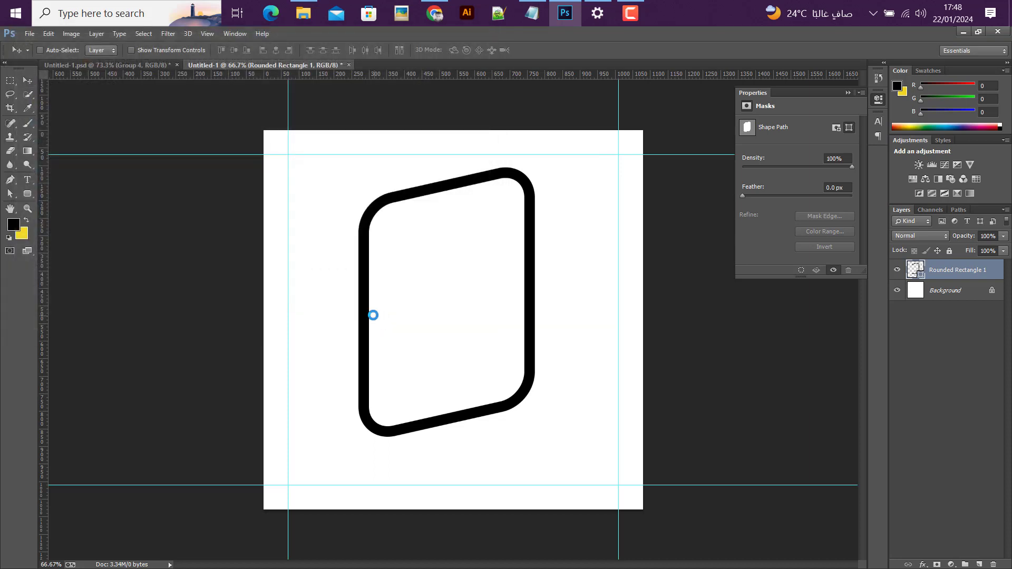
click(532, 49)
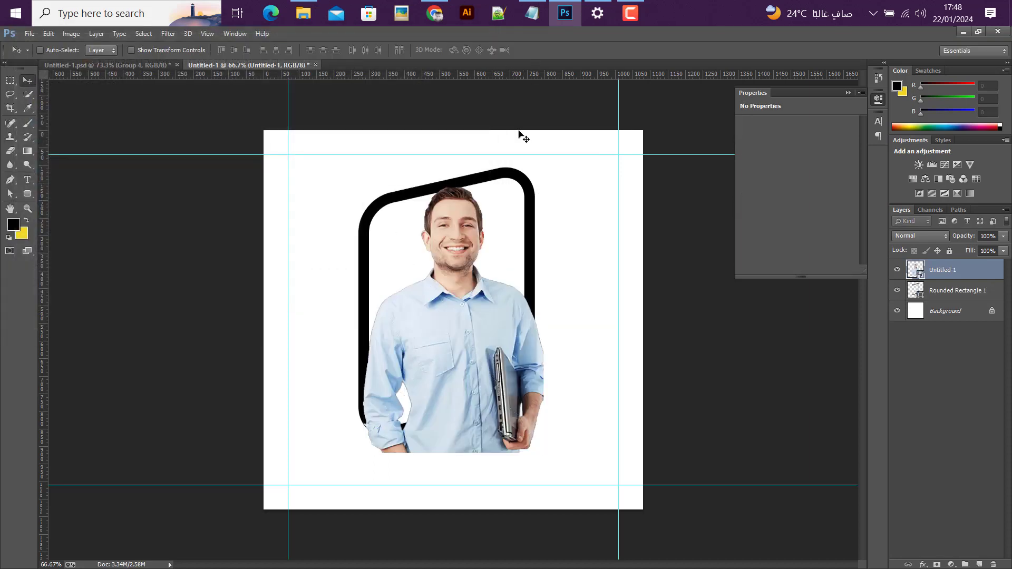
- Scale the placed photo of the man down slightly and position it within the slanted frame
drag(485, 280, 479, 264)
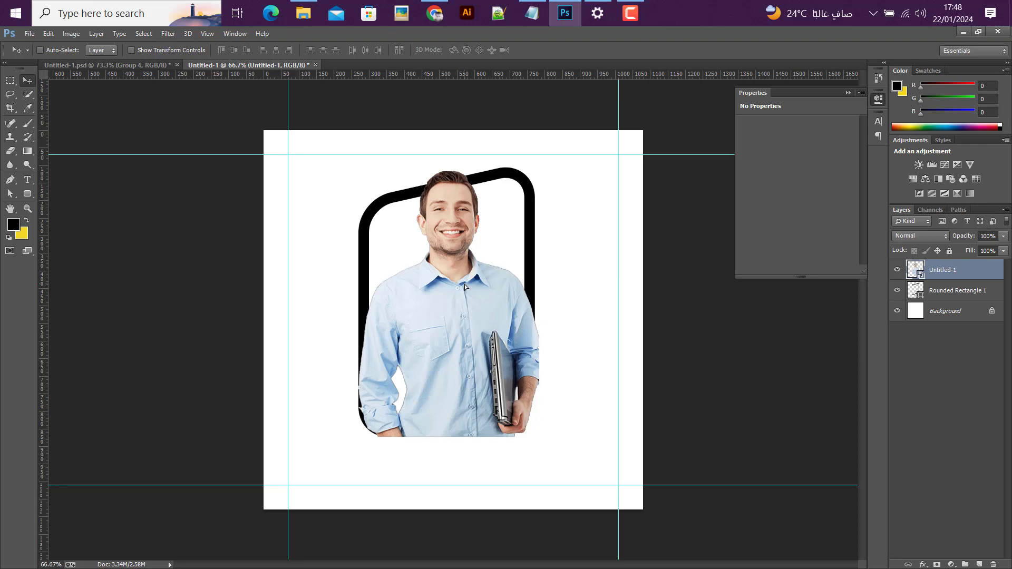
key(ctrl+t)
drag(538, 171, 536, 181)
key(Return)
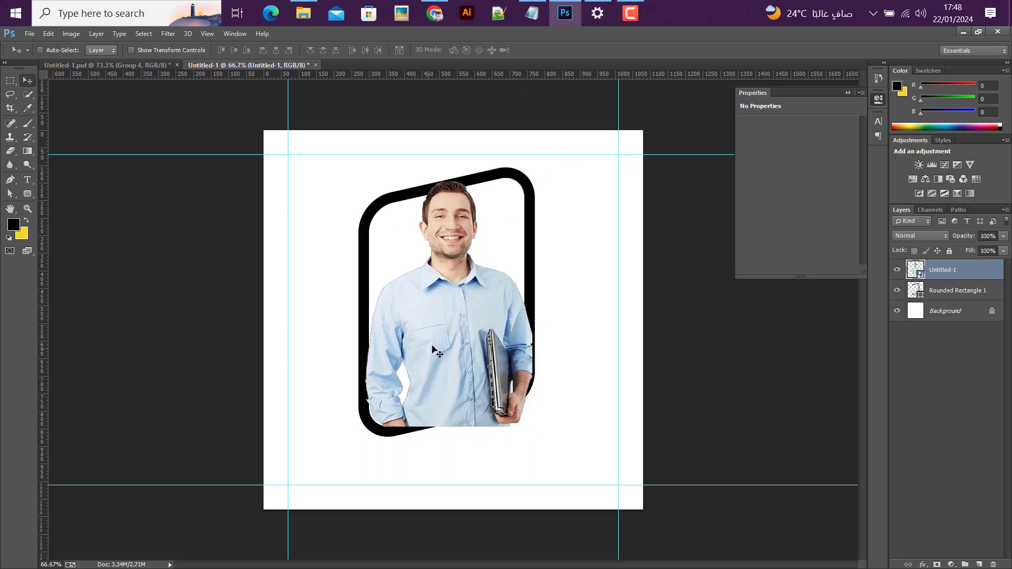
drag(432, 348, 432, 356)
- Change the slanted frame's stroke colour to dark blue #173774
click(938, 291)
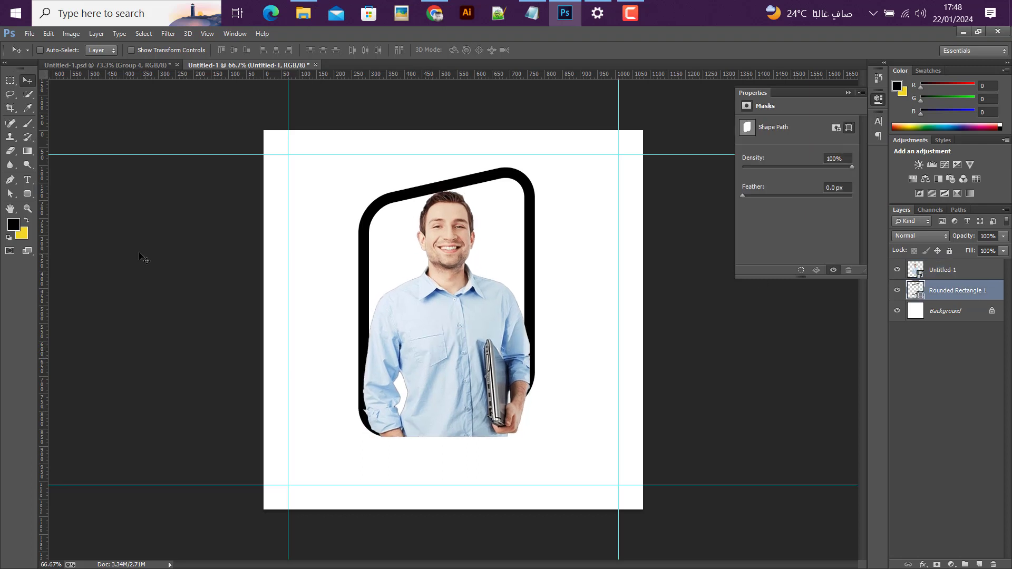
click(28, 194)
click(137, 51)
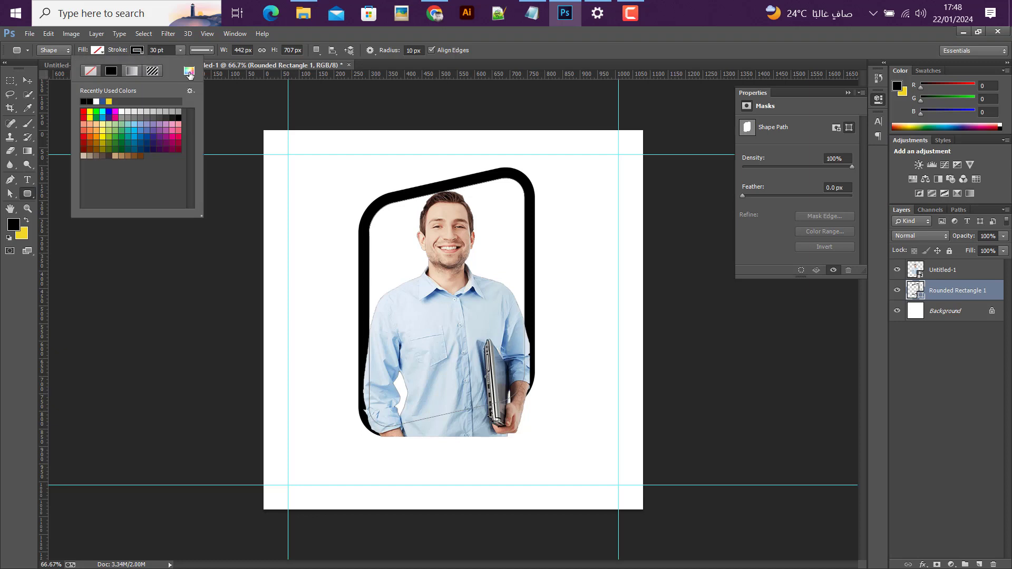
click(189, 71)
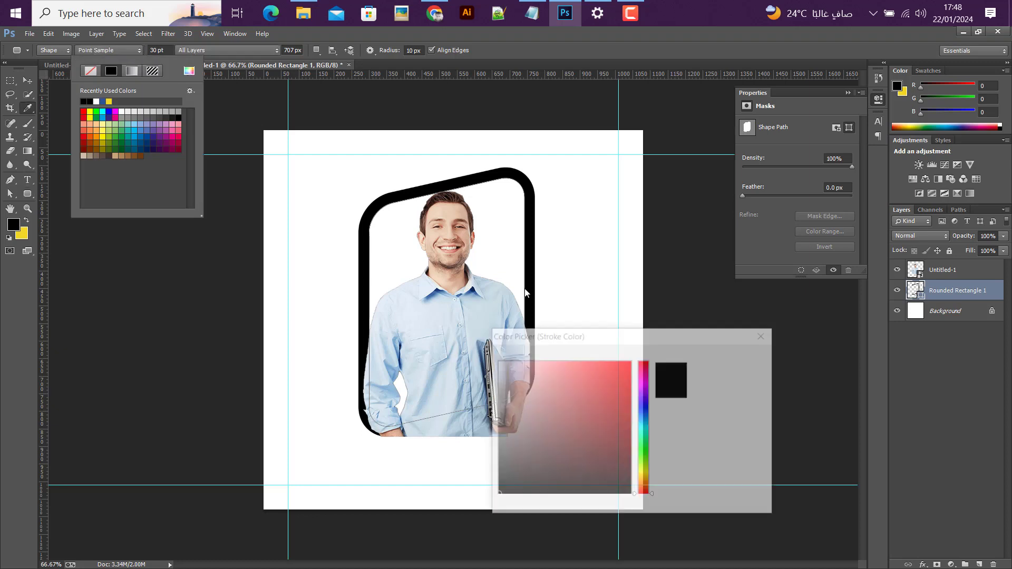
click(440, 290)
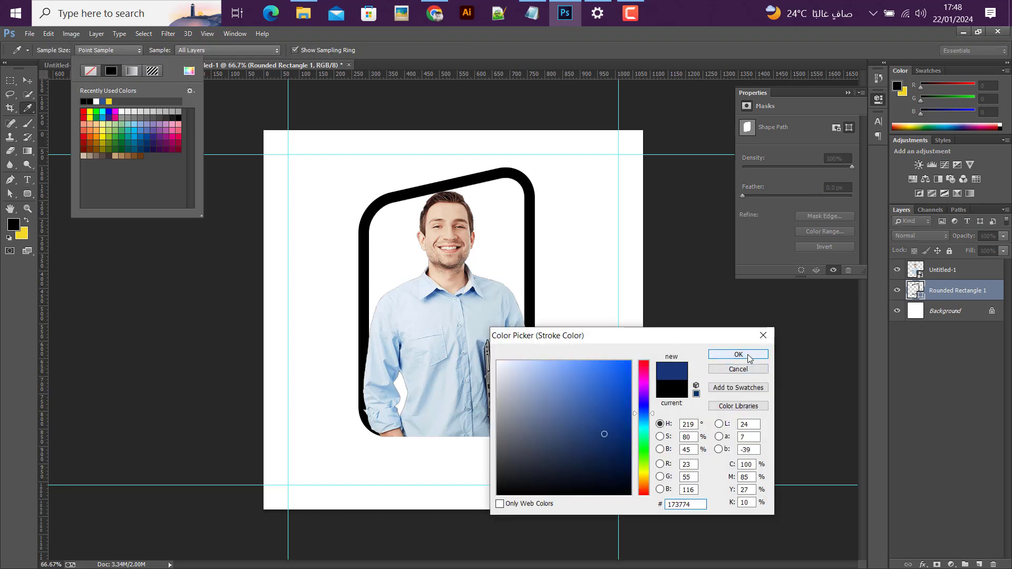
click(747, 353)
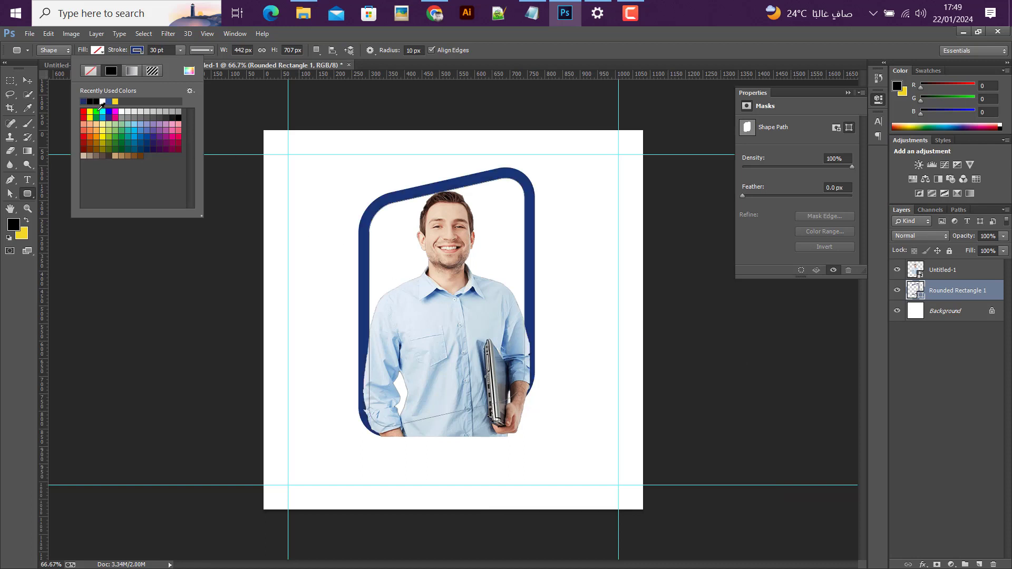
key(v)
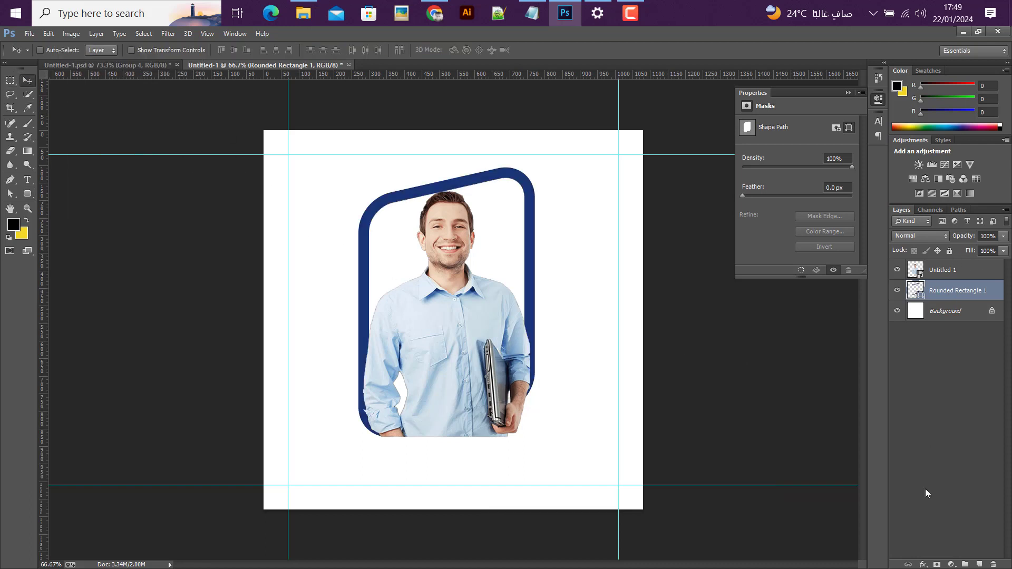
- Add a layer mask to the frame and fade out its lower part with a vertical black-to-transparent gradient
click(938, 565)
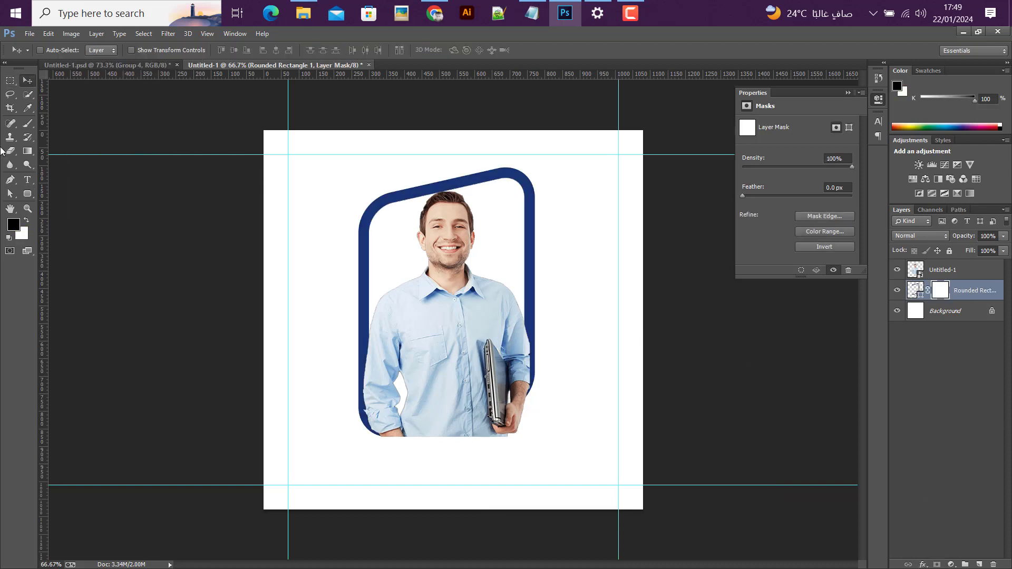
click(28, 150)
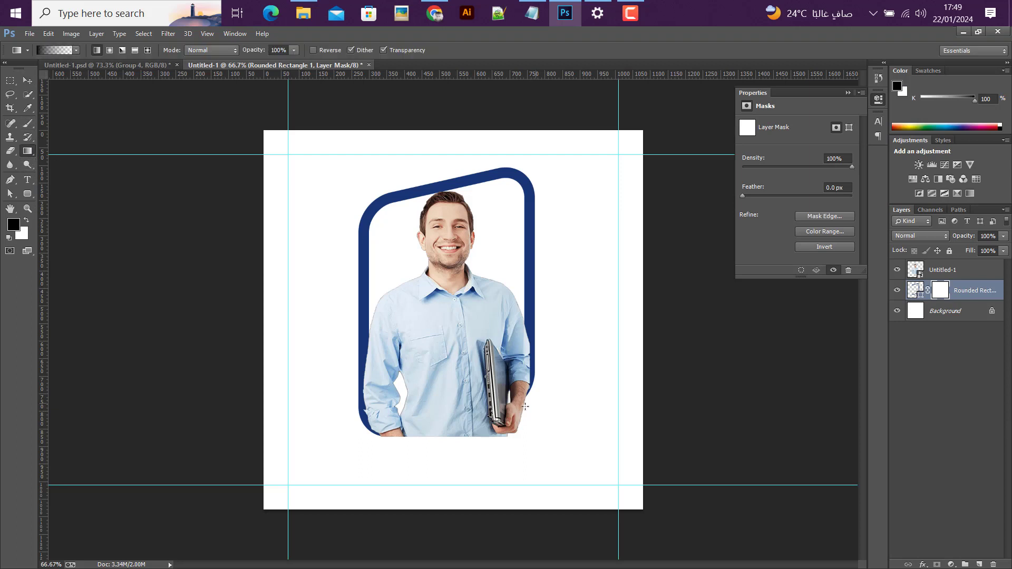
drag(454, 433, 457, 316)
drag(449, 493, 450, 358)
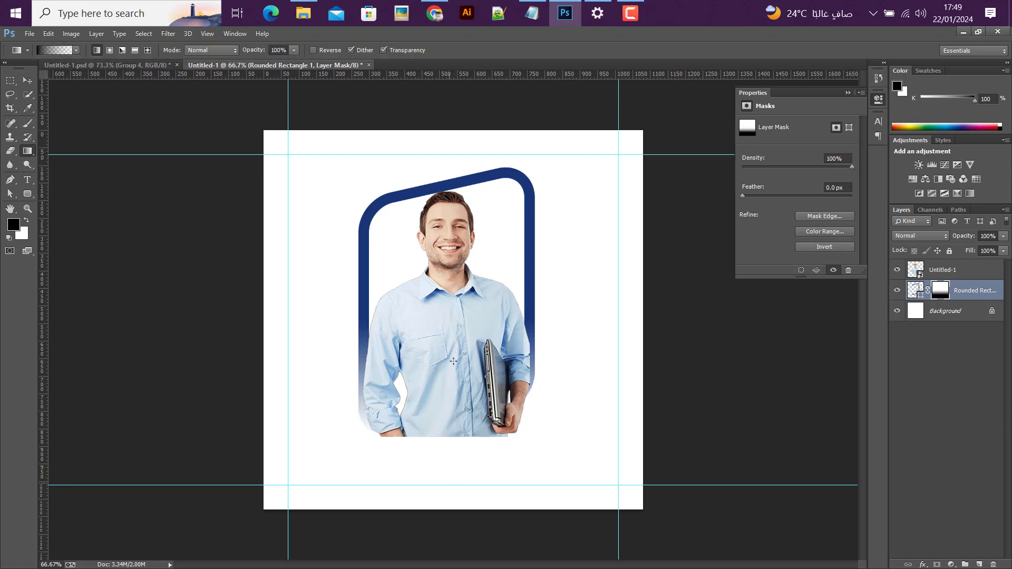
- Add a layer mask to the man's photo and fade out its lower part with upward gradients
click(951, 271)
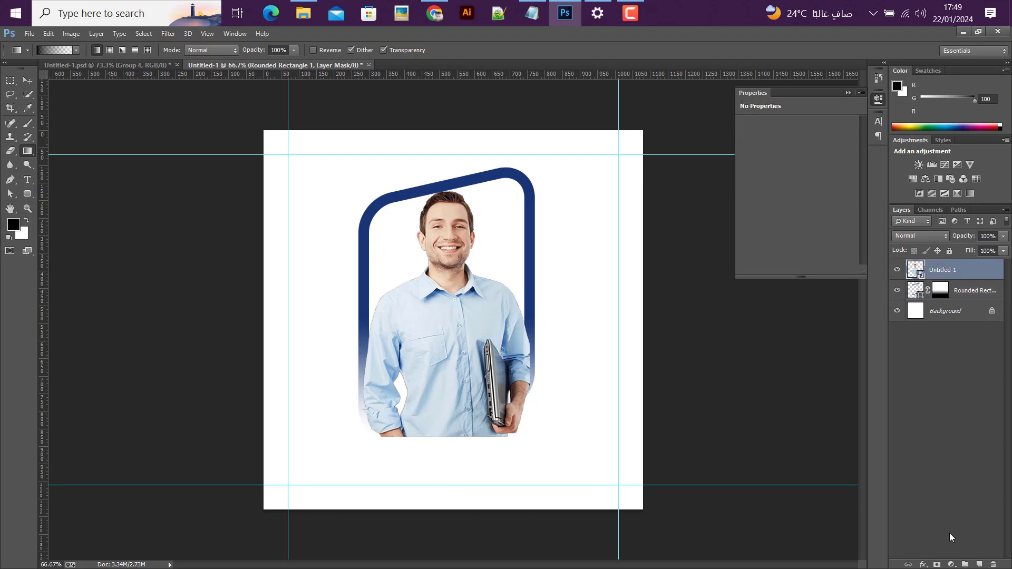
click(937, 565)
drag(514, 482, 463, 328)
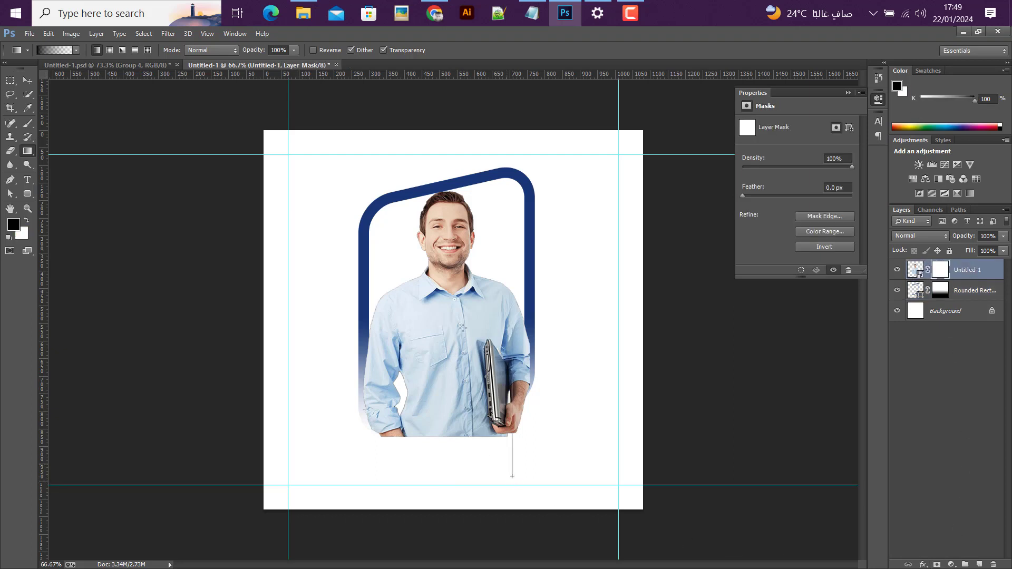
drag(452, 464, 469, 372)
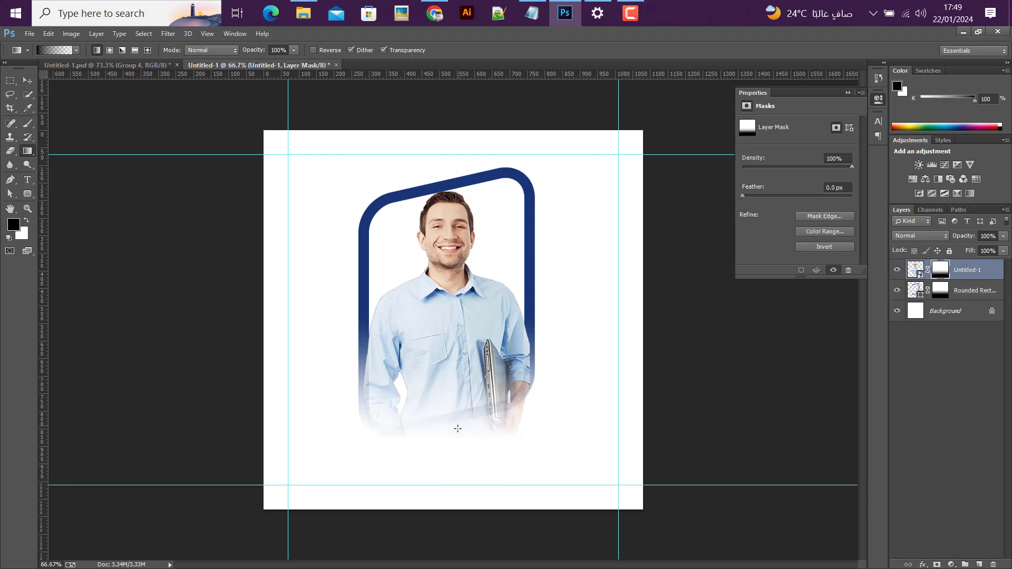
click(941, 291)
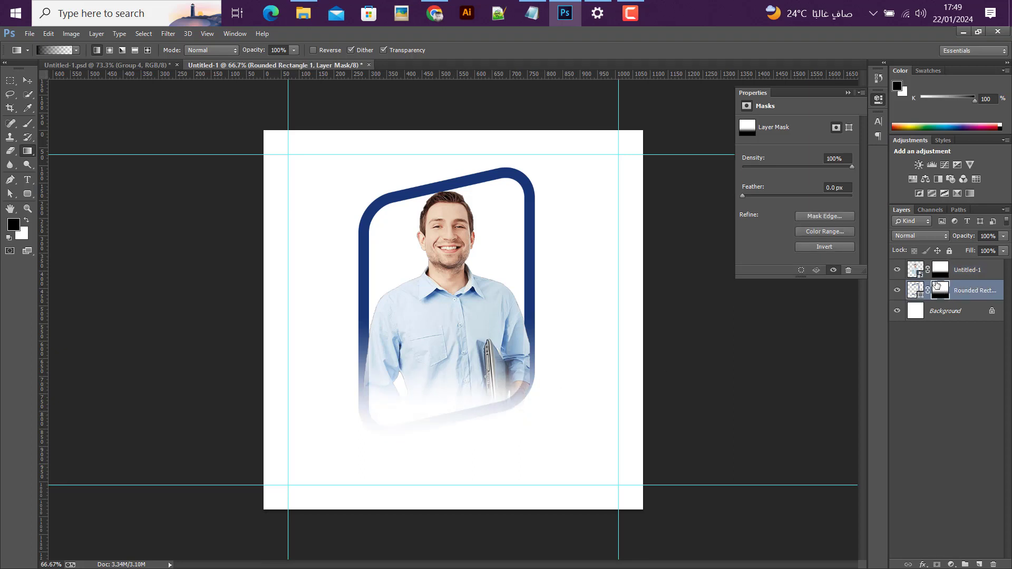
- Check the reference design and draw a black rectangle about 515 × 94 px above the photo layer, across the frame's faded bottom
click(956, 270)
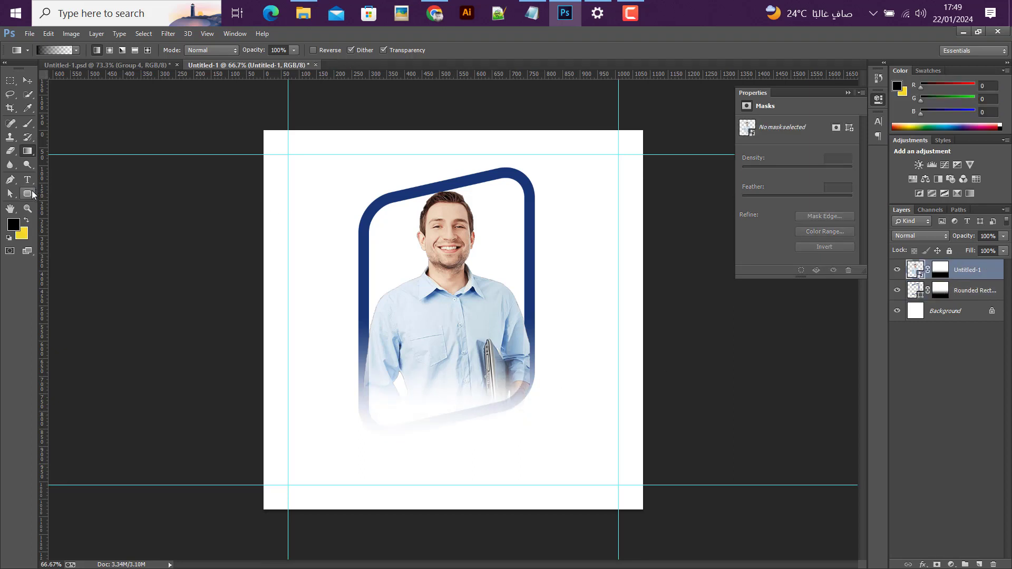
click(30, 191)
click(55, 193)
scroll(372, 334, up, 1)
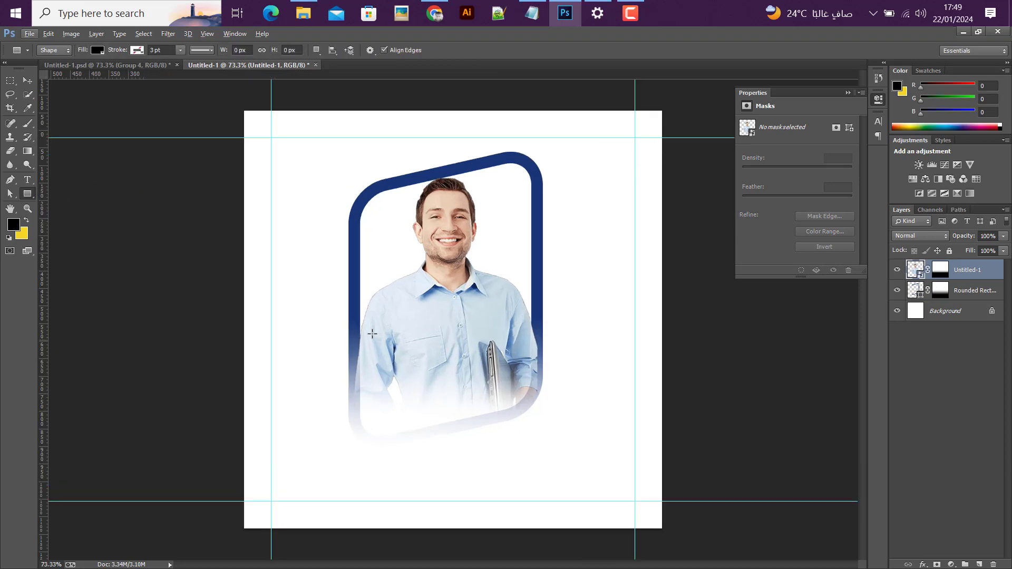
click(119, 64)
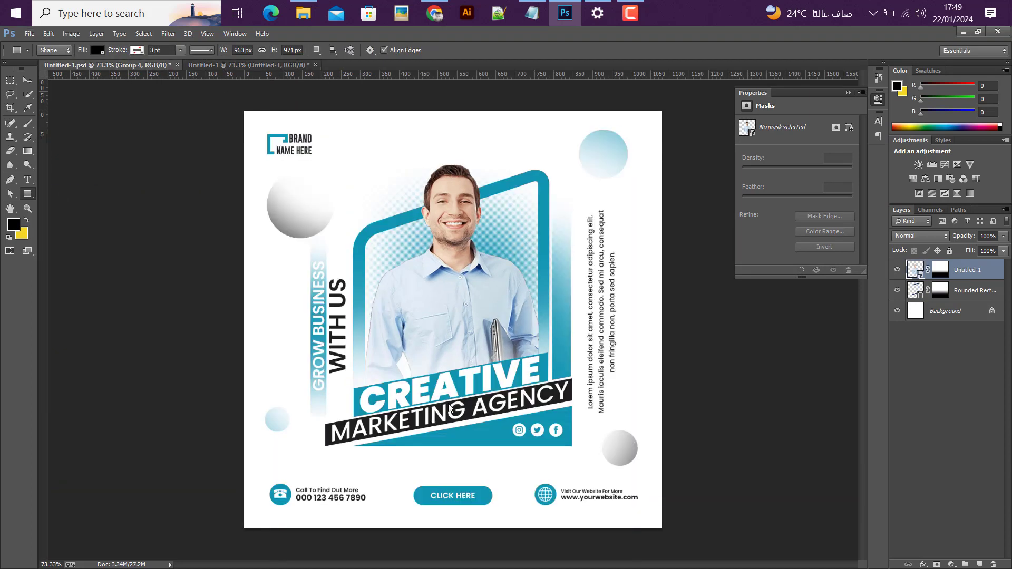
click(220, 65)
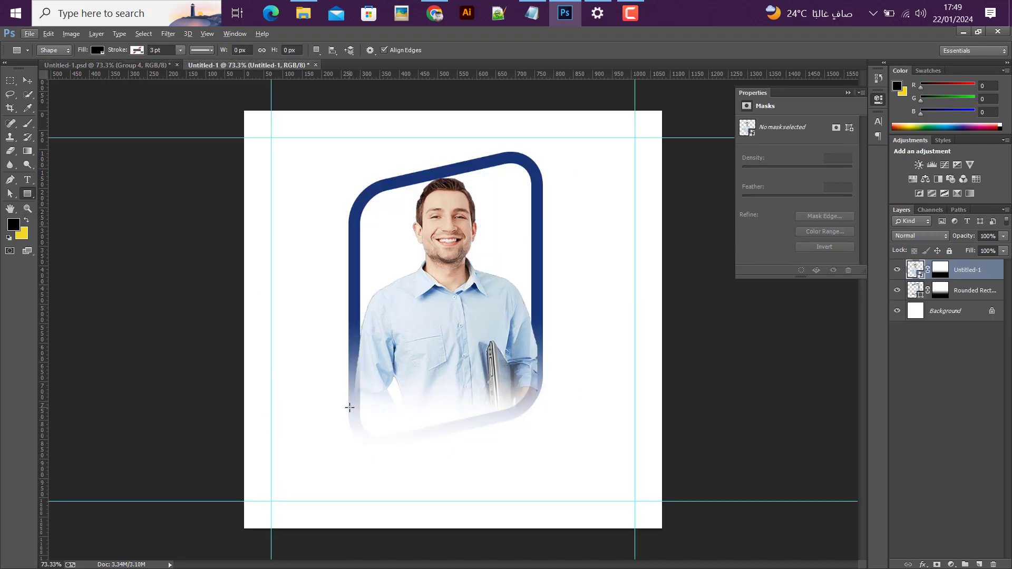
drag(349, 407, 547, 443)
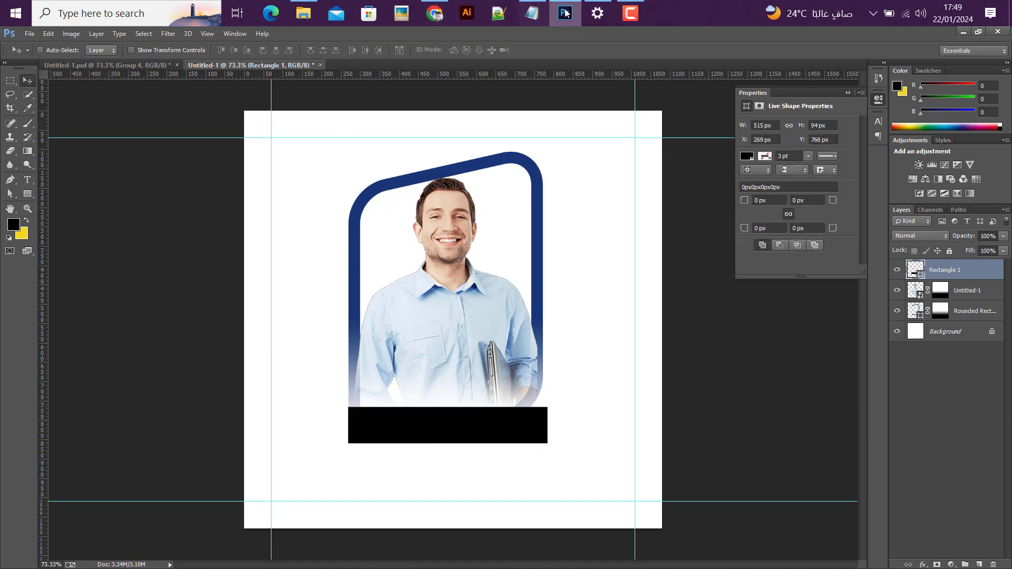
- Switch to Notepad, copy the lines "Creative marketing agency" from New Text Document.txt, and return to Photoshop
click(537, 12)
click(562, 10)
click(535, 14)
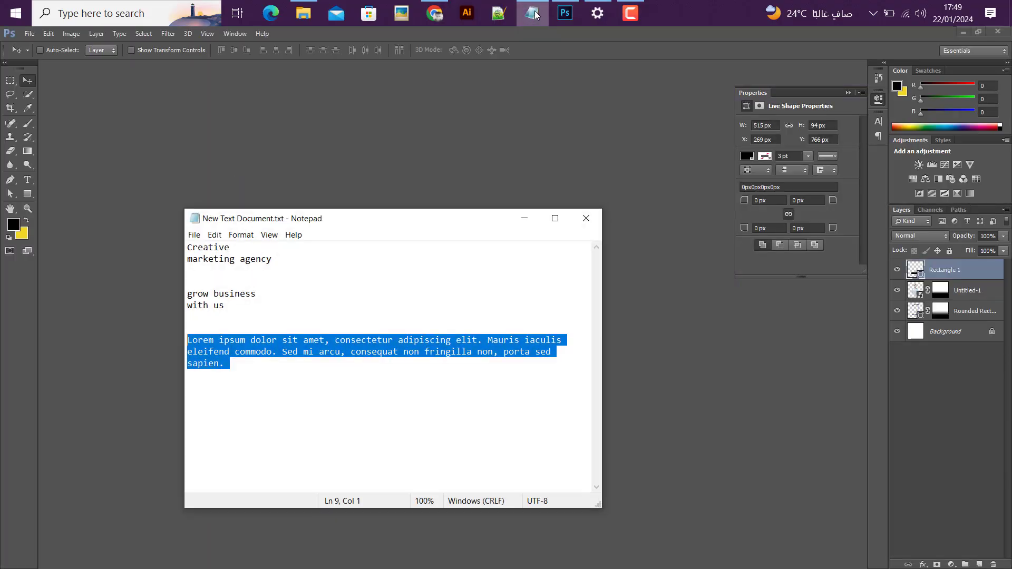
drag(281, 261, 176, 247)
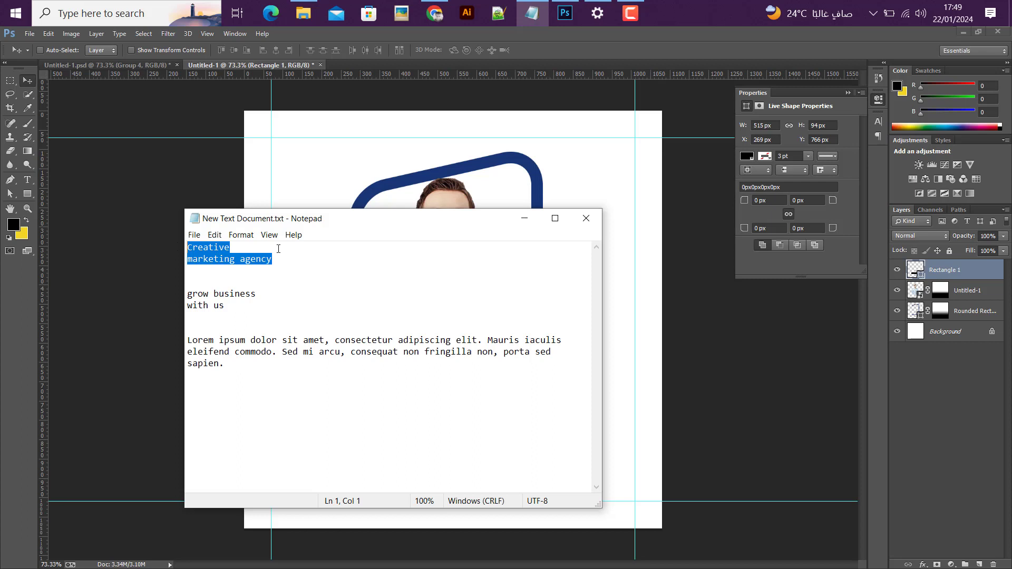
click(524, 218)
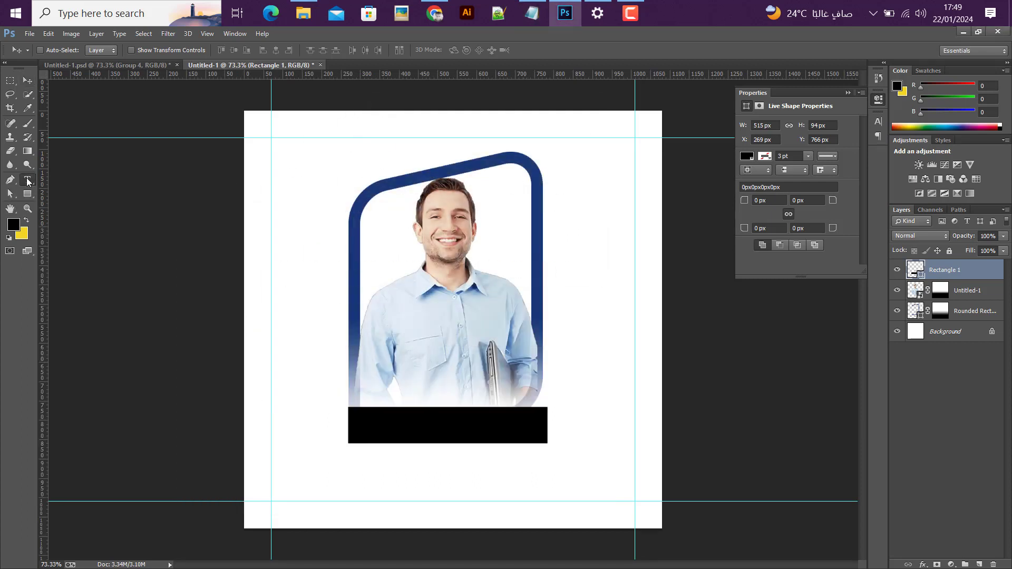
- Paste the copied headline text as a new text layer, enlarge it to about 466%, and place its "CREATIVE" line over the black bar
click(292, 206)
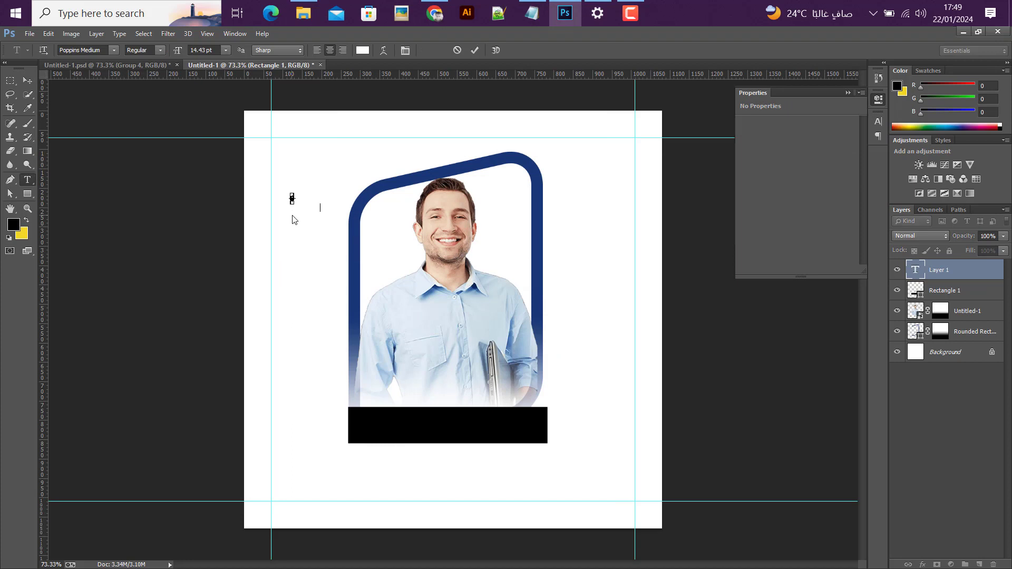
click(29, 79)
drag(290, 198, 566, 362)
key(ctrl+t)
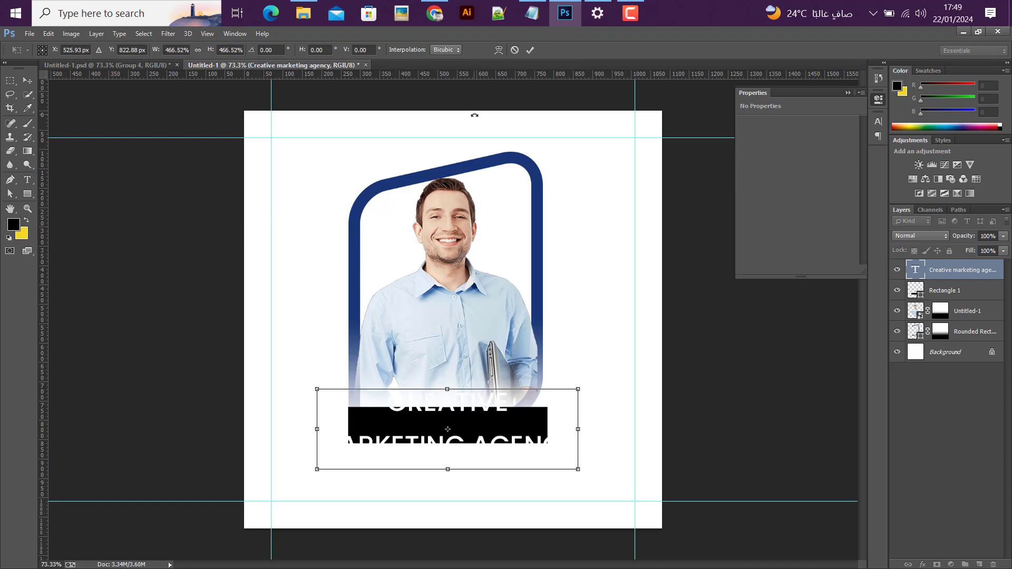
click(529, 49)
drag(470, 461, 471, 481)
- Set the font of the word "CREATIVE" to Poppins Black
click(28, 180)
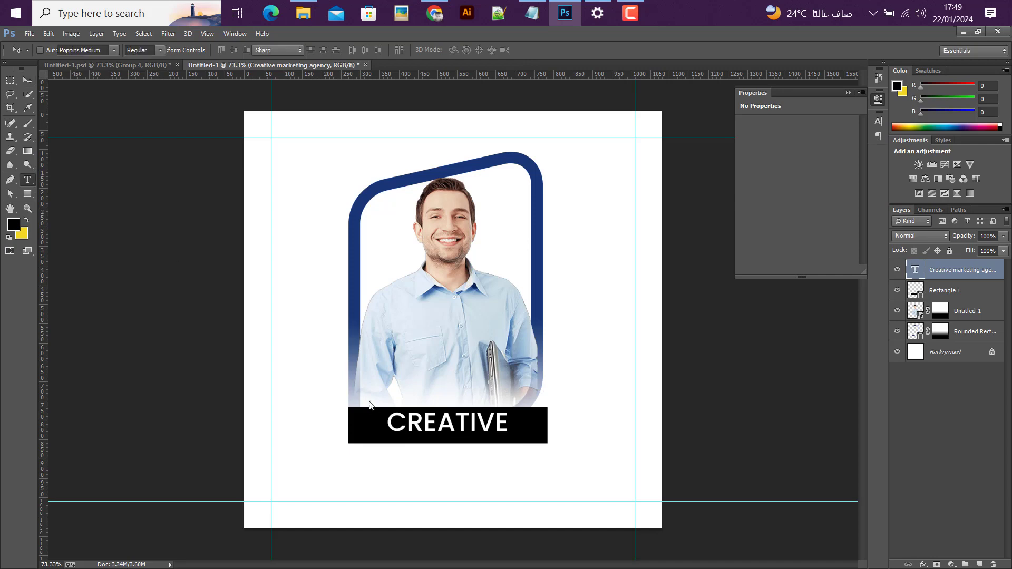
drag(390, 417, 524, 411)
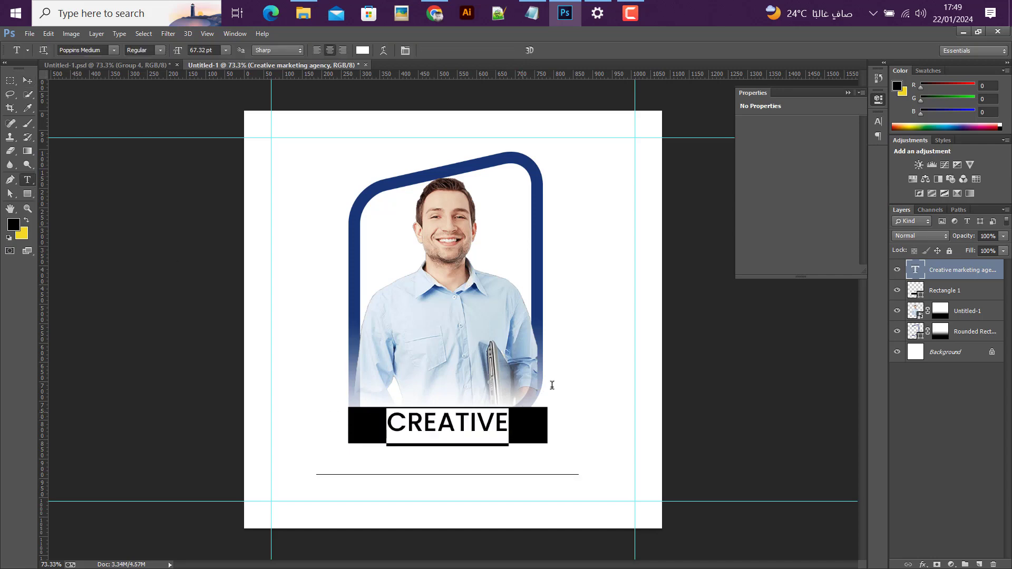
click(878, 121)
click(802, 127)
scroll(795, 179, up, 4)
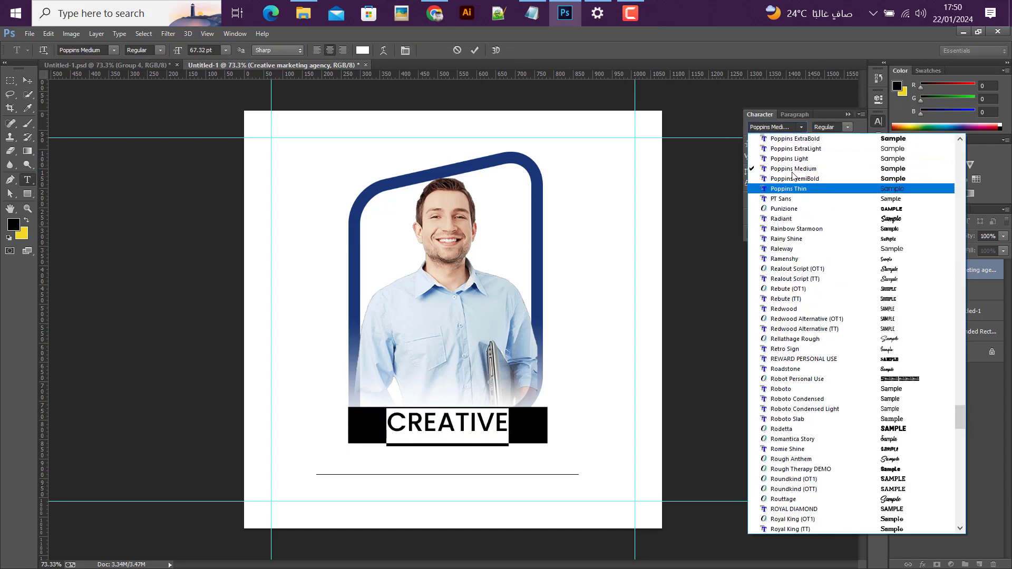
click(802, 191)
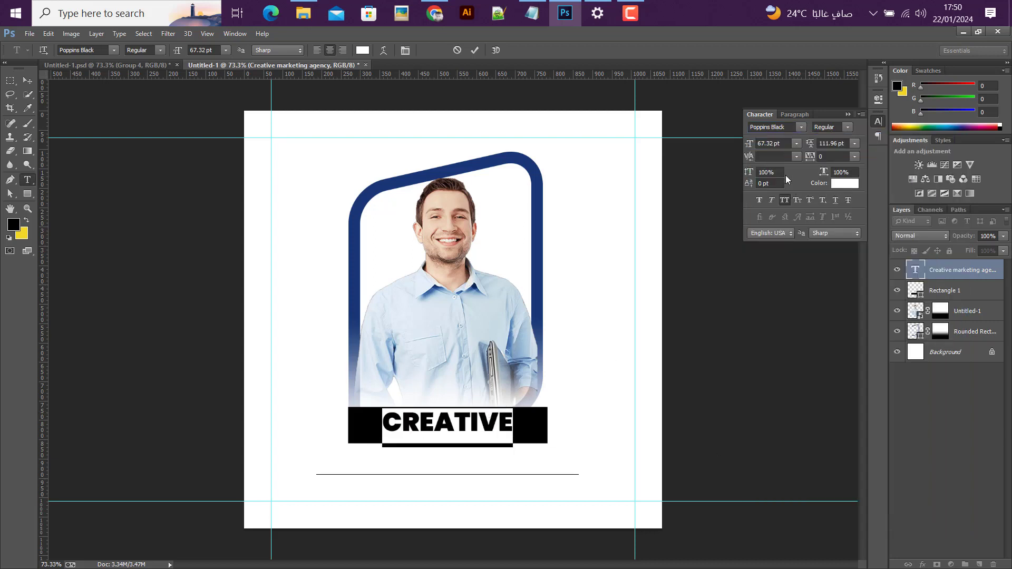
- Set the font size of the word "CREATIVE" to 110 pt
click(797, 143)
click(774, 335)
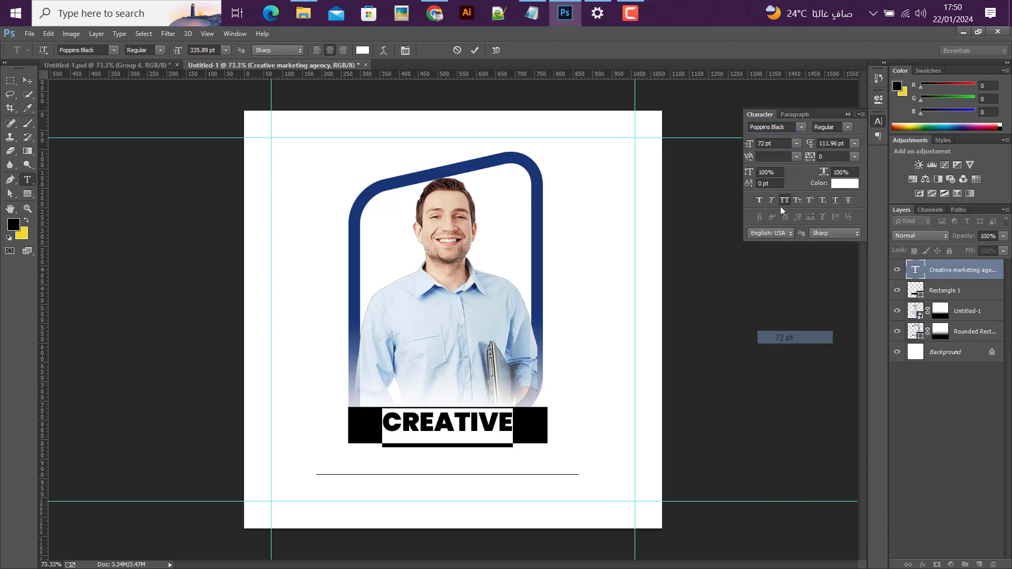
click(764, 142)
text(110)
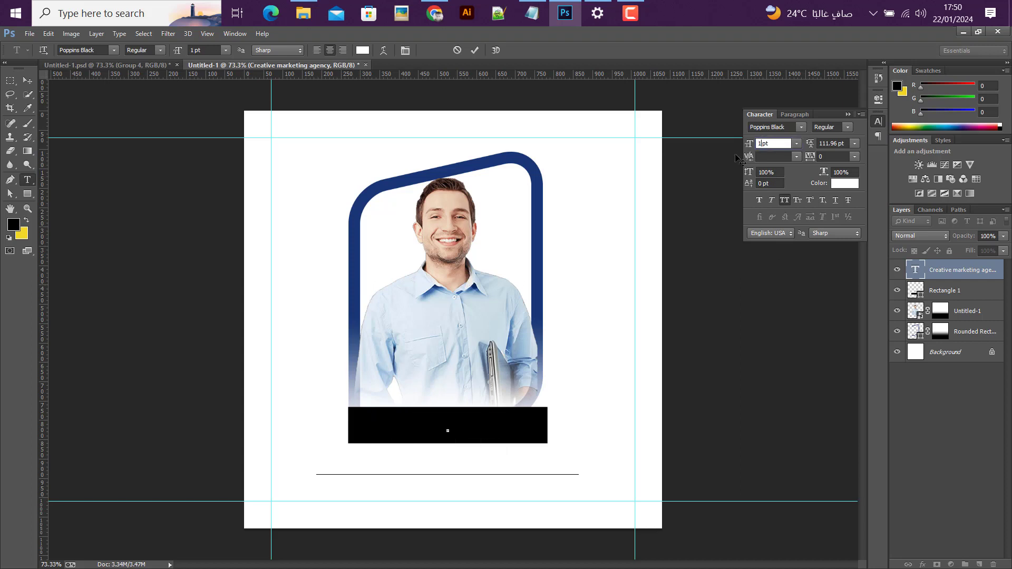
key(Return)
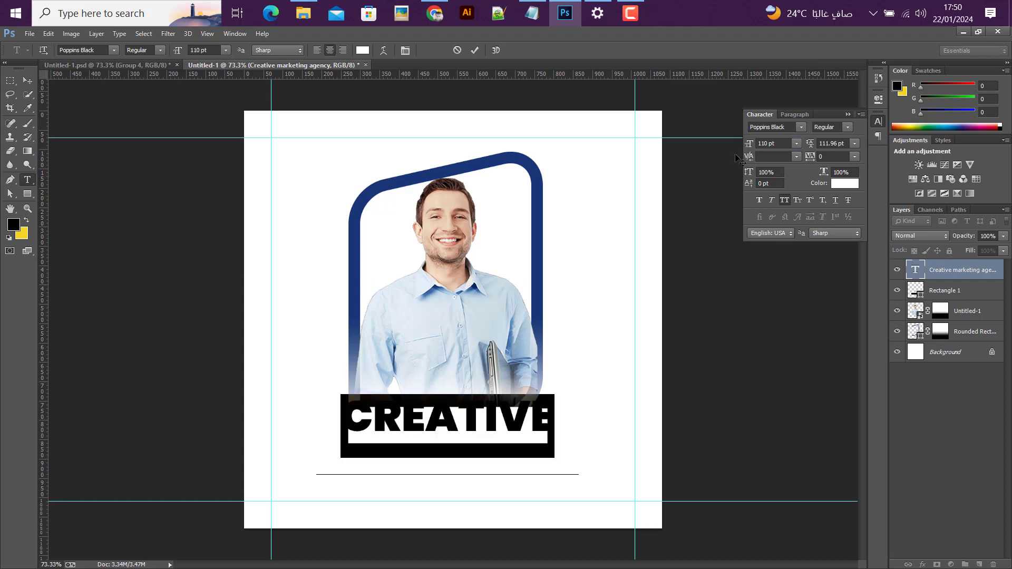
- Nudge the headline text down until the word "CREATIVE" is vertically centred on the black bar
click(27, 81)
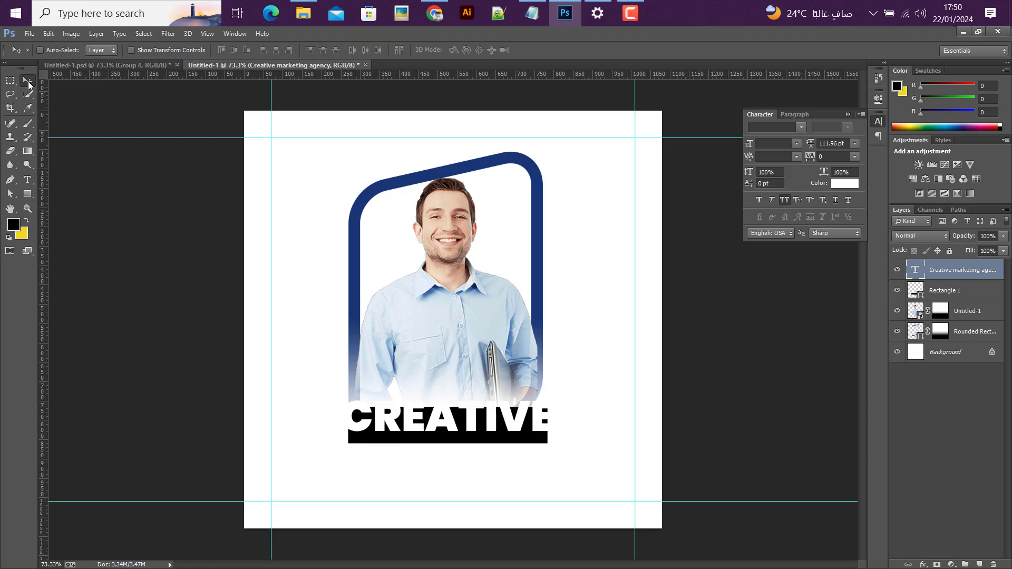
key(Down)
key(Down)
key(Down)
key(Down)
key(Down)
key(Down)
key(Down)
key(Down)
key(Down)
key(Down)
key(Down)
key(Down)
key(Down)
key(Down)
key(Down)
key(Down)
key(Down)
key(Down)
key(Down)
key(Down)
key(Down)
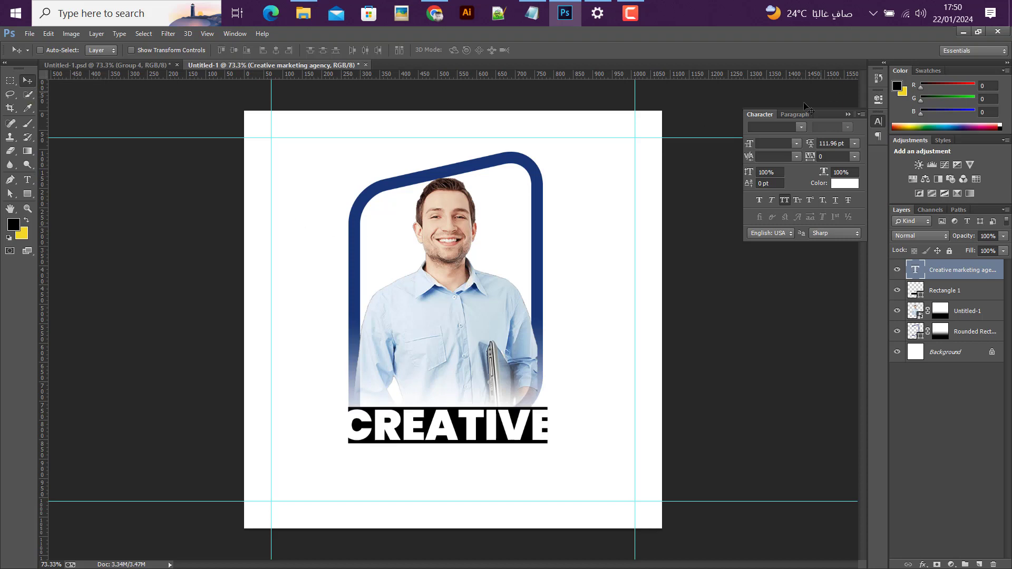
- Set the word "CREATIVE" to 100 pt so that it fits within the black bar's width
click(28, 180)
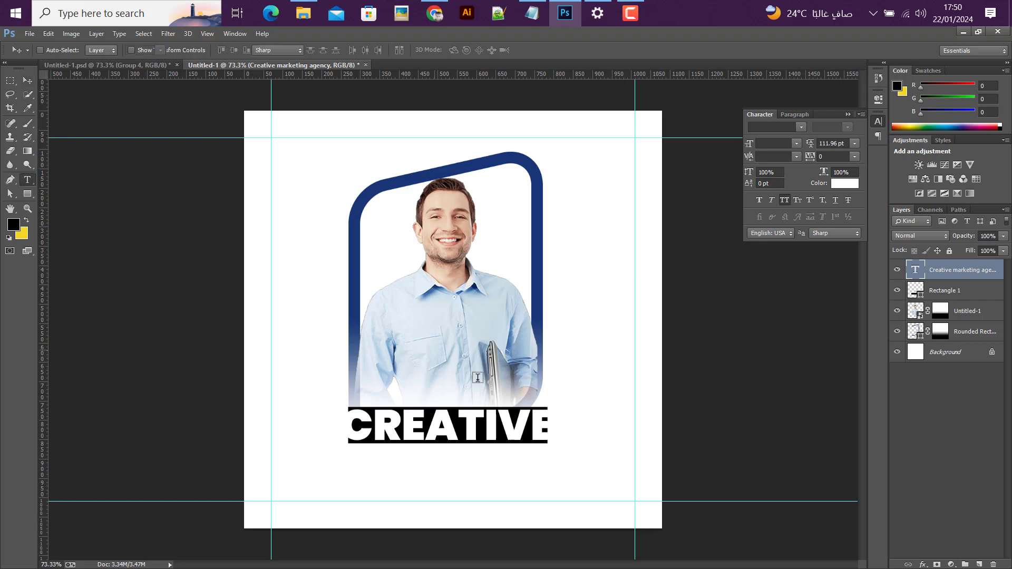
click(400, 428)
key(ctrl+a)
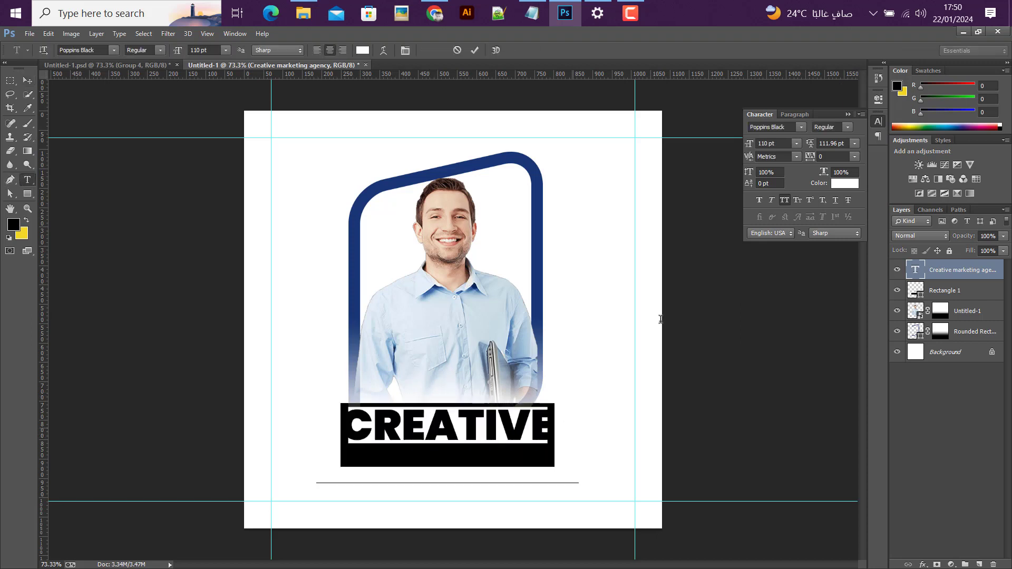
click(767, 143)
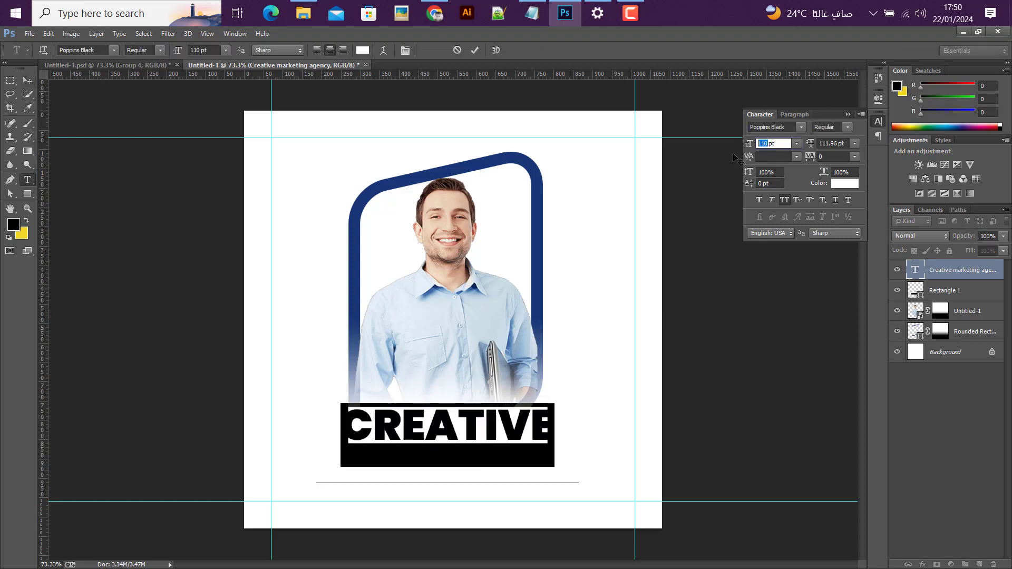
text(100)
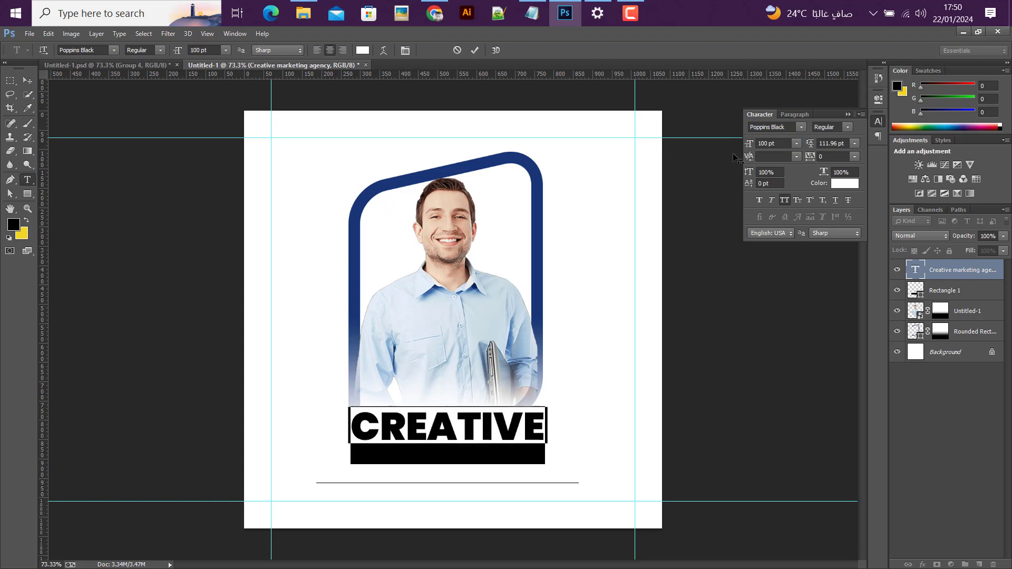
key(ctrl+Return)
click(30, 77)
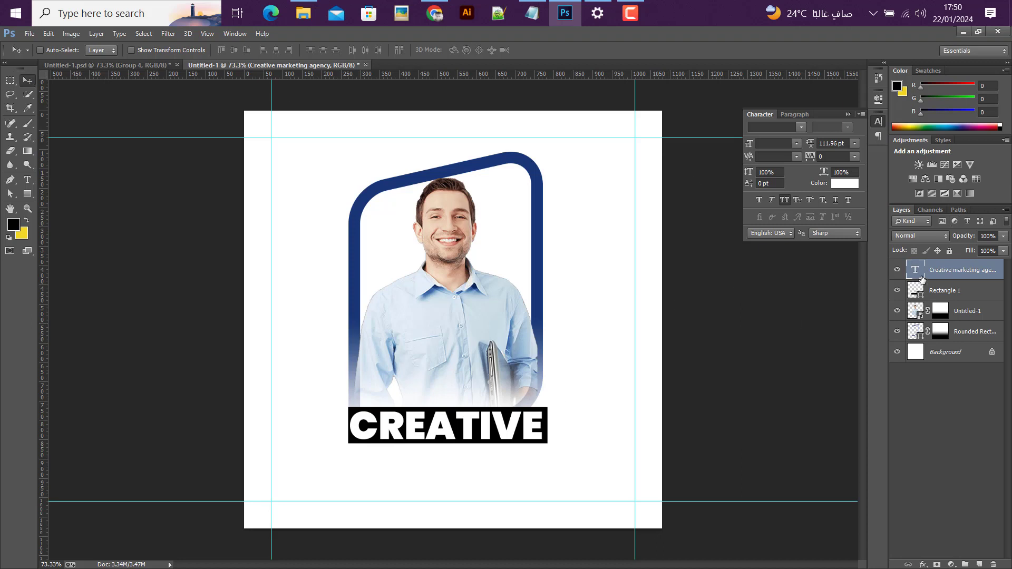
- Colour the "MARKETING AGENCY" line black (000000) and set its leading to 60 pt
key(t)
click(373, 480)
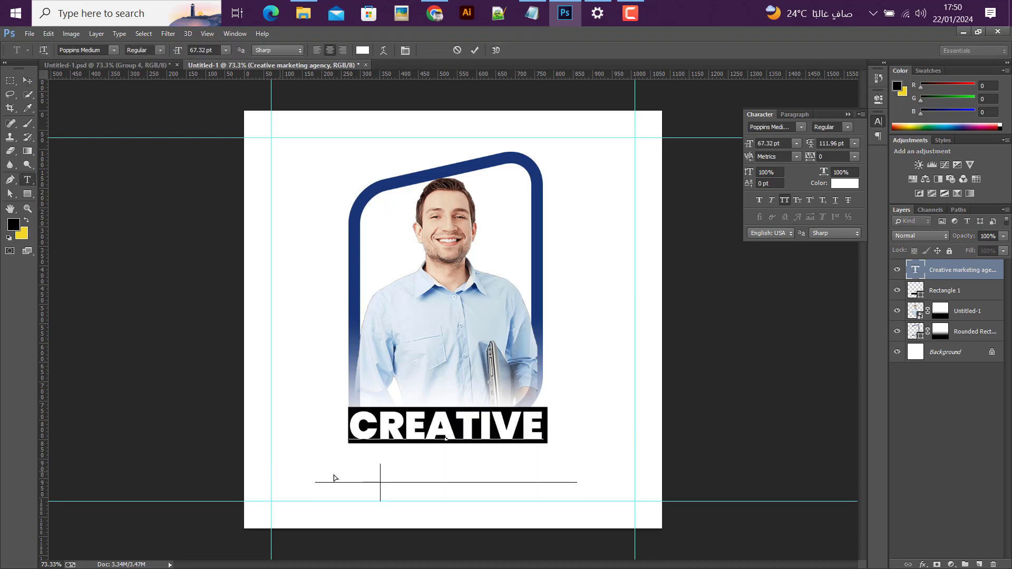
drag(333, 475, 614, 492)
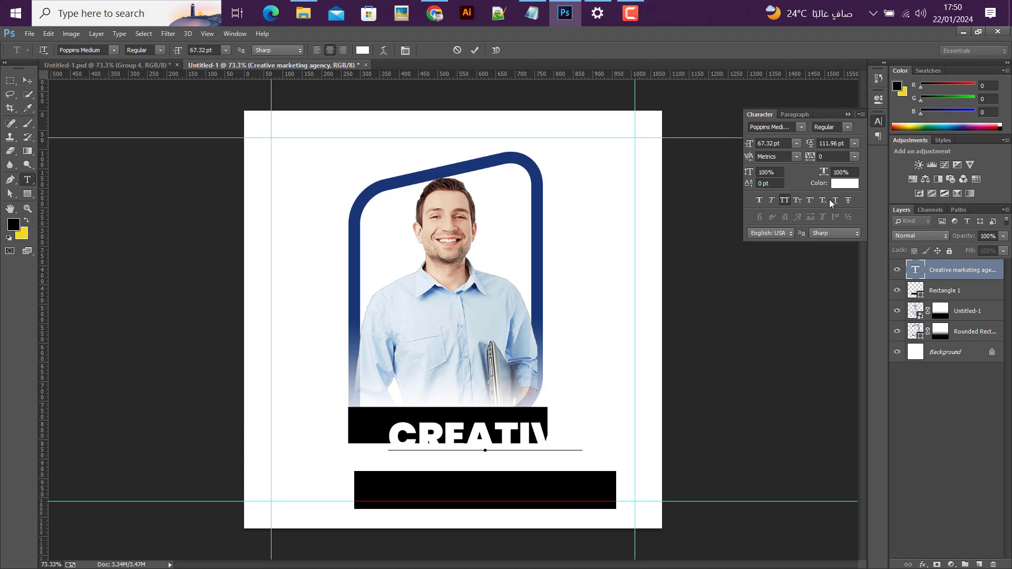
click(845, 183)
text(000000)
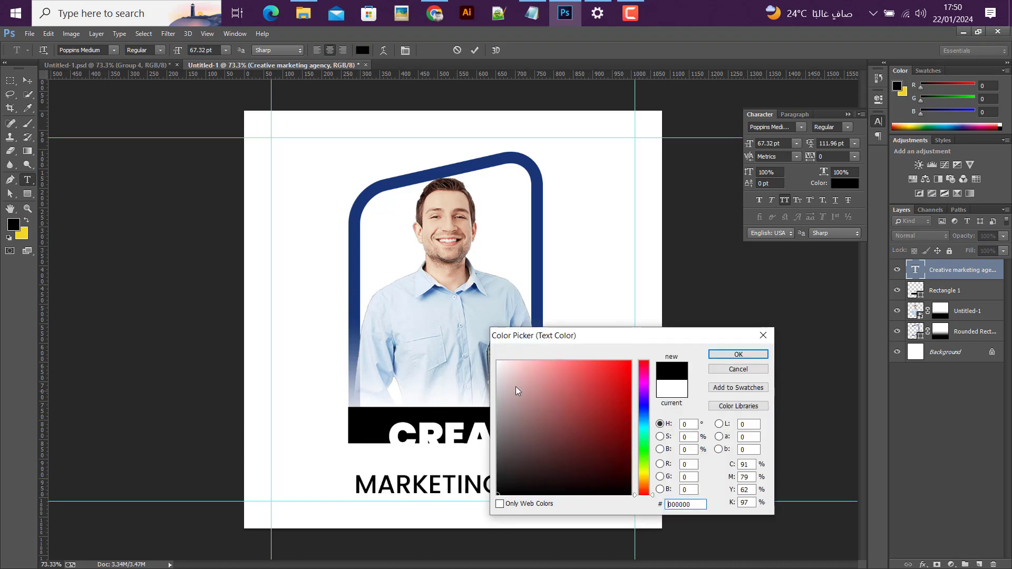
click(738, 354)
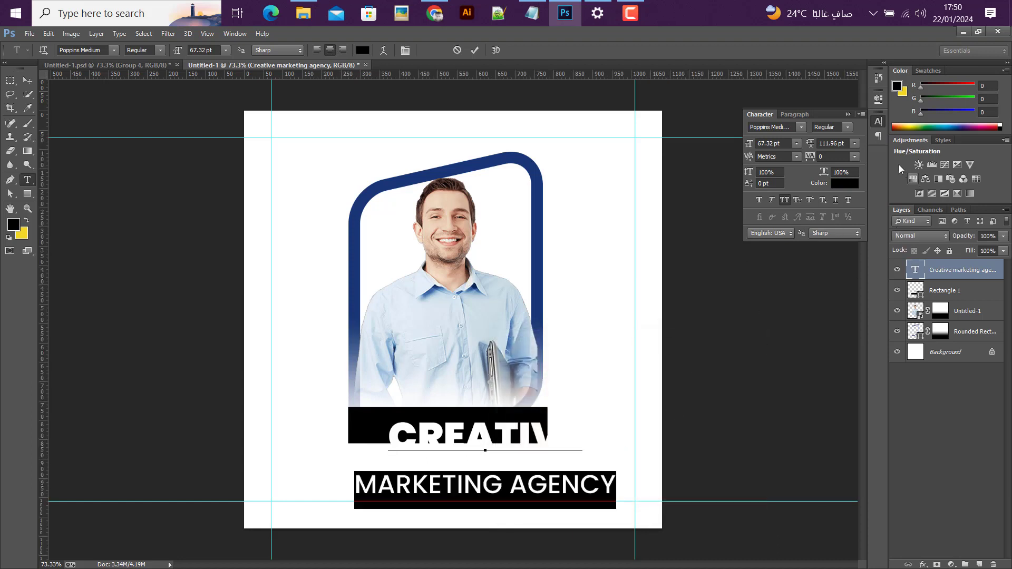
click(854, 143)
click(852, 325)
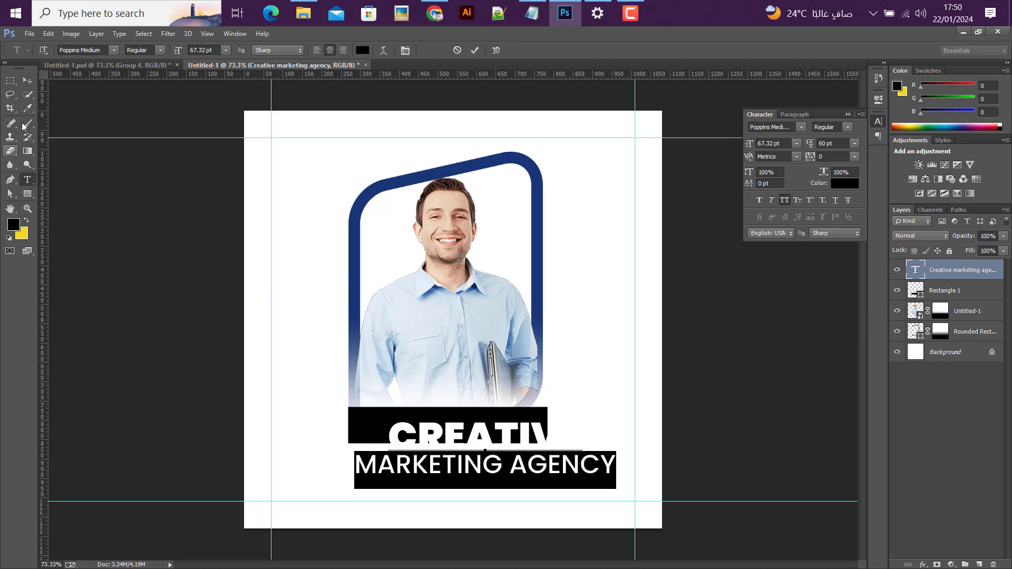
- Move the headline text back and nudge it down and left until "CREATIVE" is centred on the black bar
click(28, 80)
drag(550, 452, 511, 443)
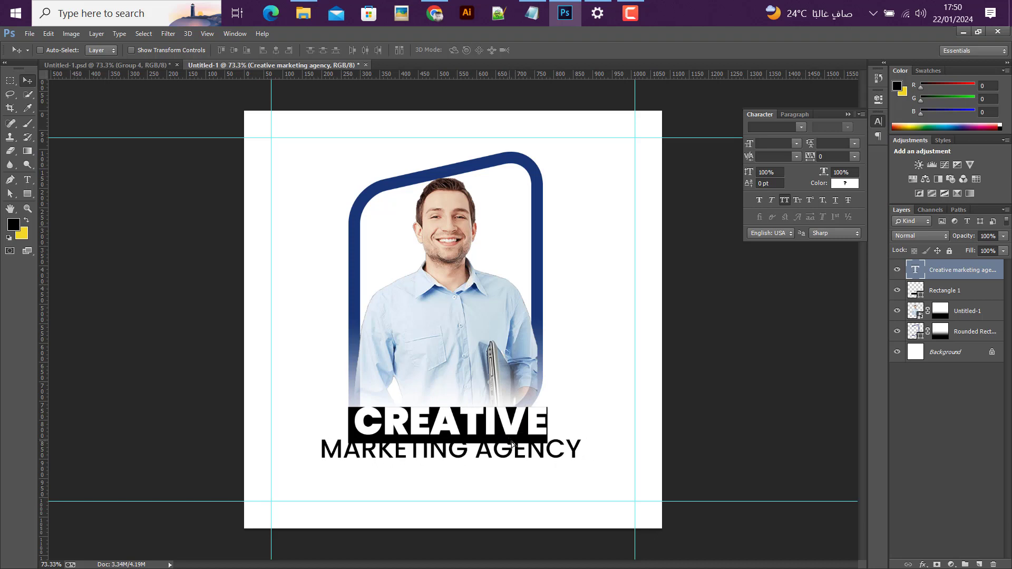
key(Down)
key(Down)
key(Down)
key(Down)
key(Down)
key(Down)
key(Left)
key(Left)
key(Left)
key(Left)
key(Left)
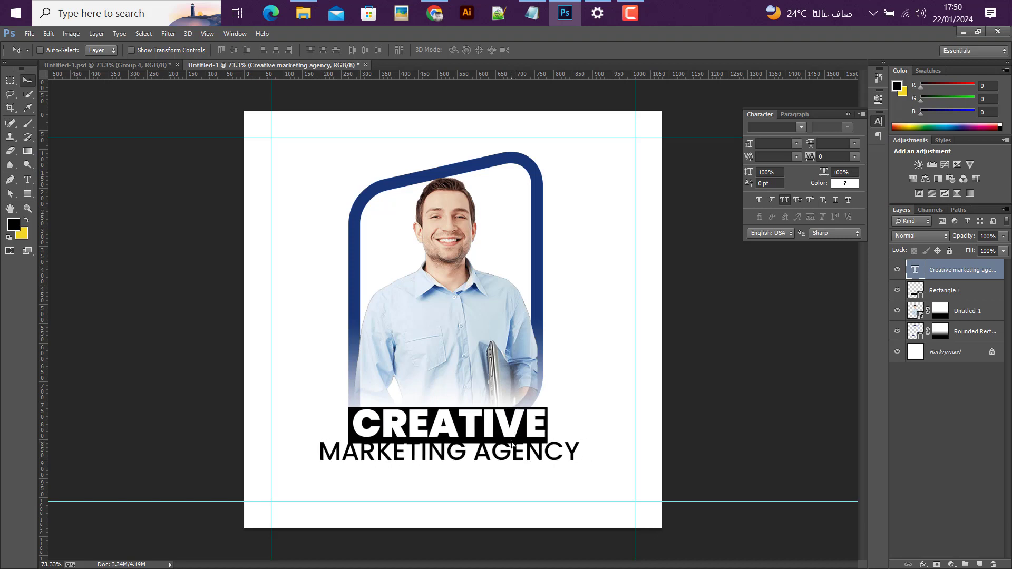
key(Down)
key(Down)
key(Left)
key(Left)
key(Left)
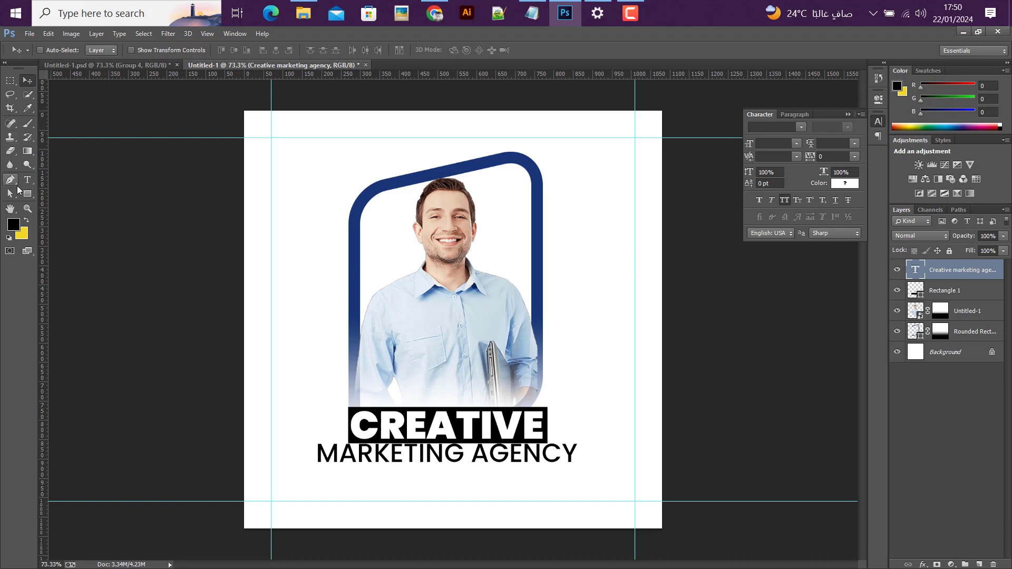
- Set the leading of the "MARKETING AGENCY" line to 70 pt to leave a gap below the black bar
double_click(915, 275)
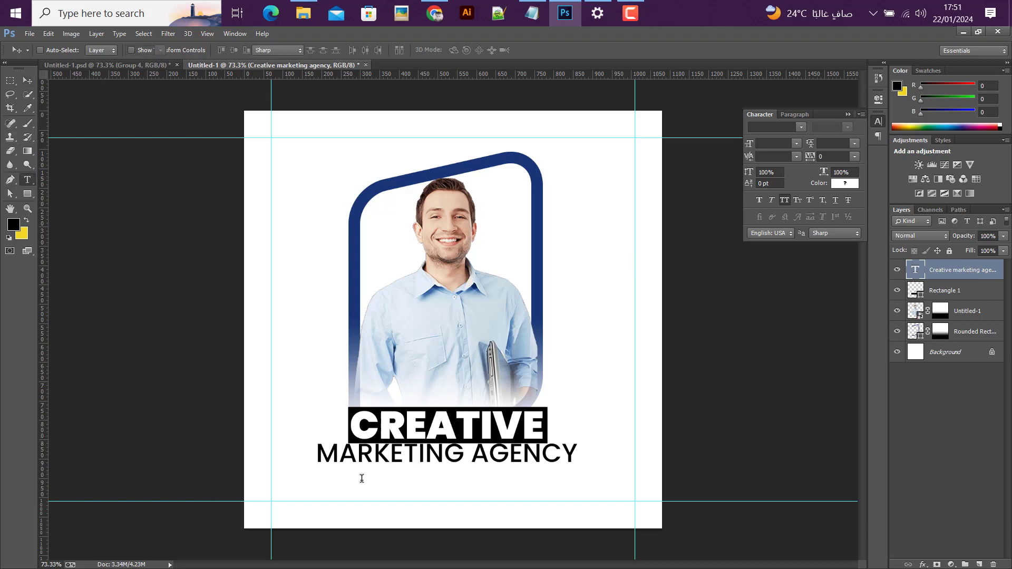
click(299, 454)
drag(299, 454, 590, 455)
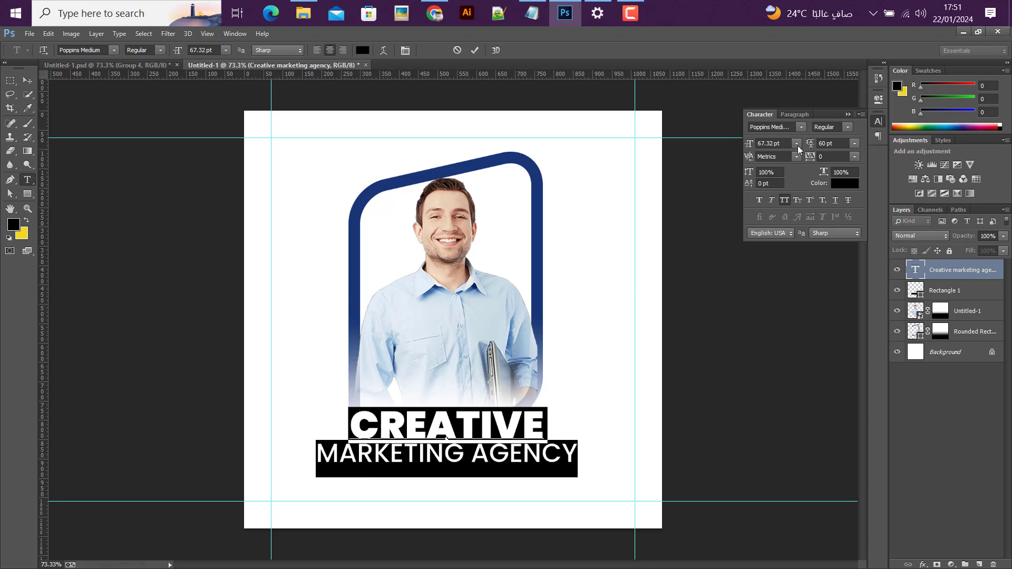
click(854, 144)
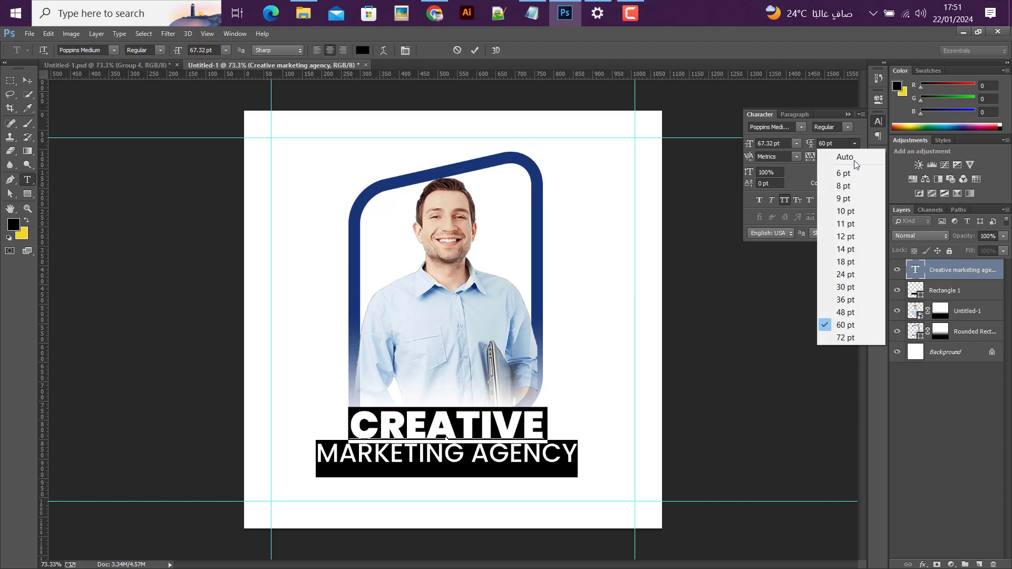
click(830, 141)
double_click(823, 143)
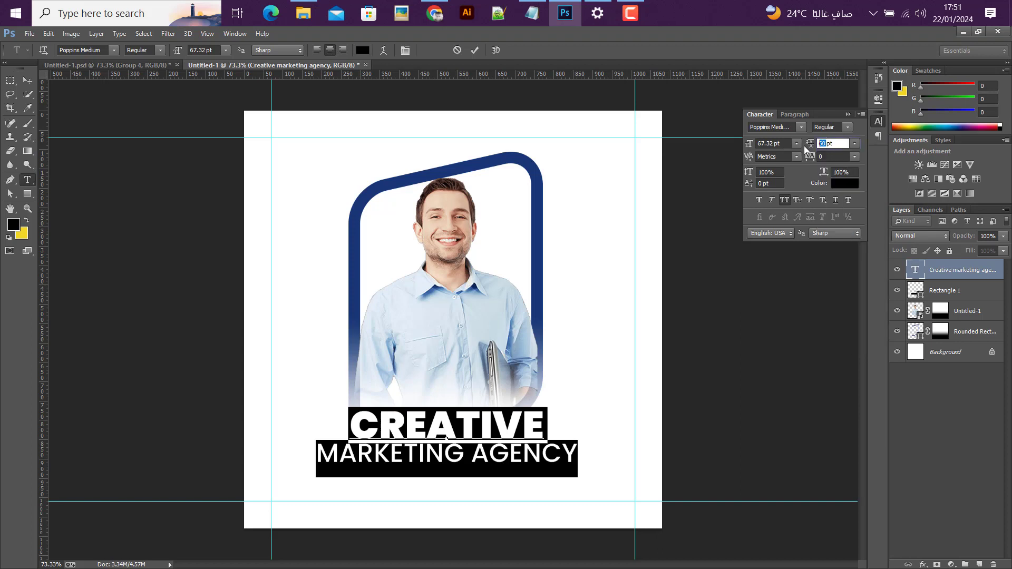
text(66)
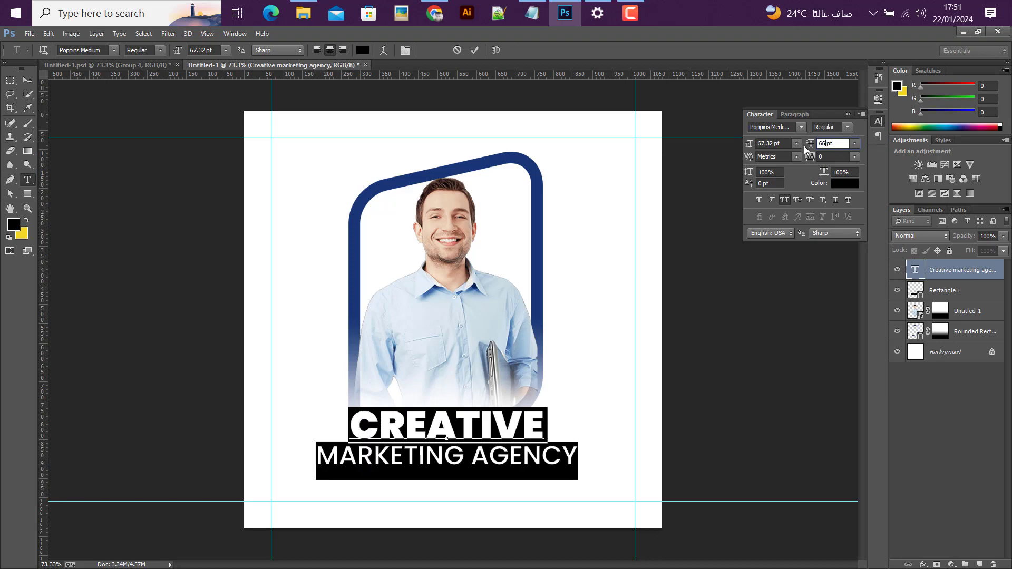
key(Up)
key(Up)
key(Up)
key(Up)
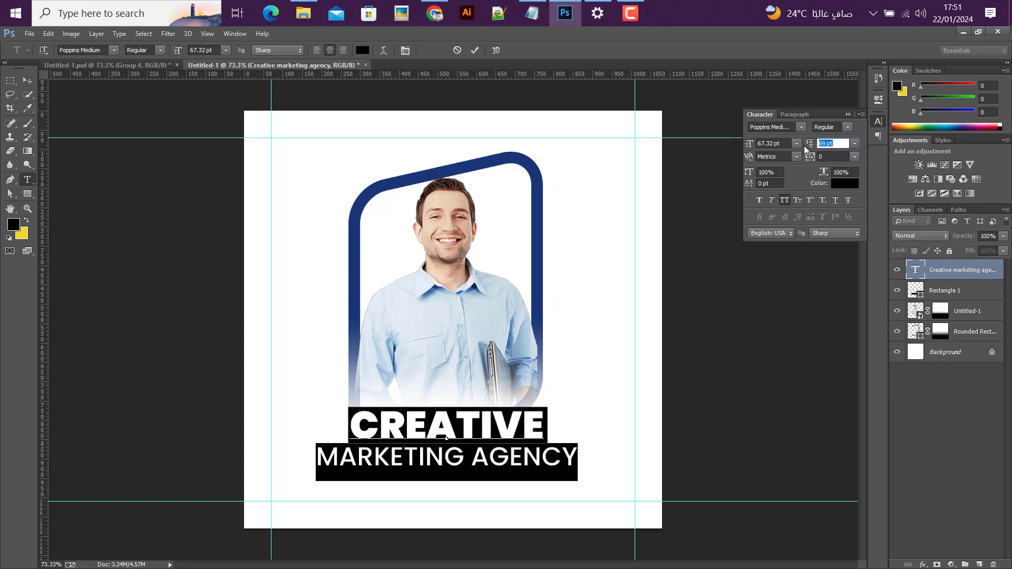
key(Return)
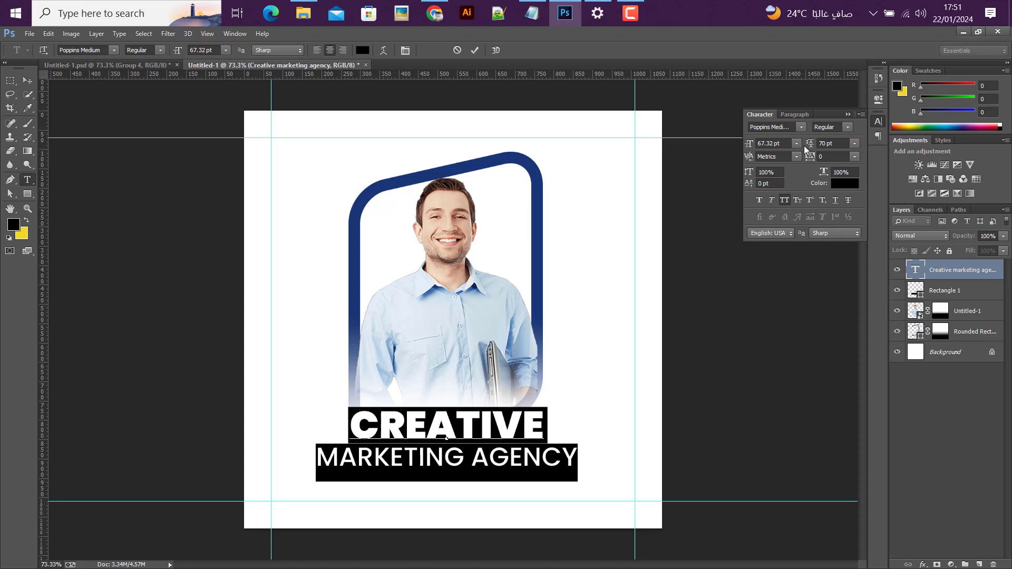
key(ctrl+Return)
key(v)
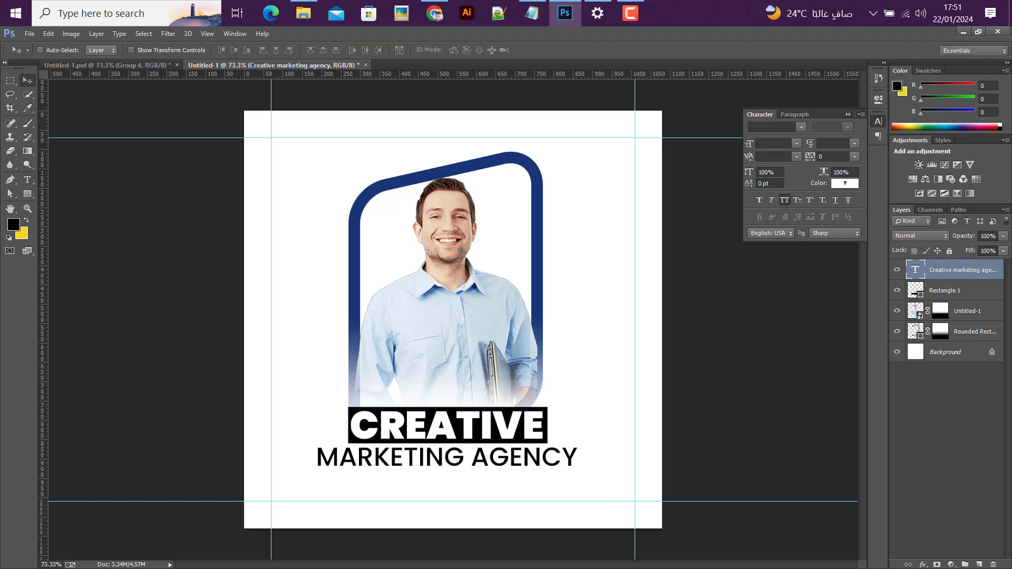
- Nudge the headline text slightly to the right to centre "CREATIVE" on the black bar
click(11, 82)
click(27, 82)
alt+scroll(455, 468, up, 1)
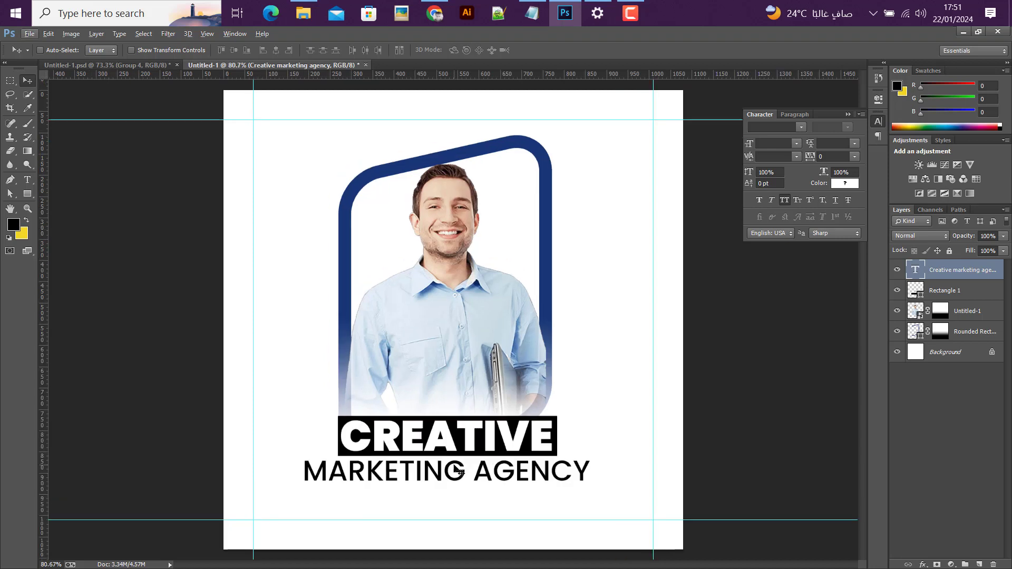
key(Right)
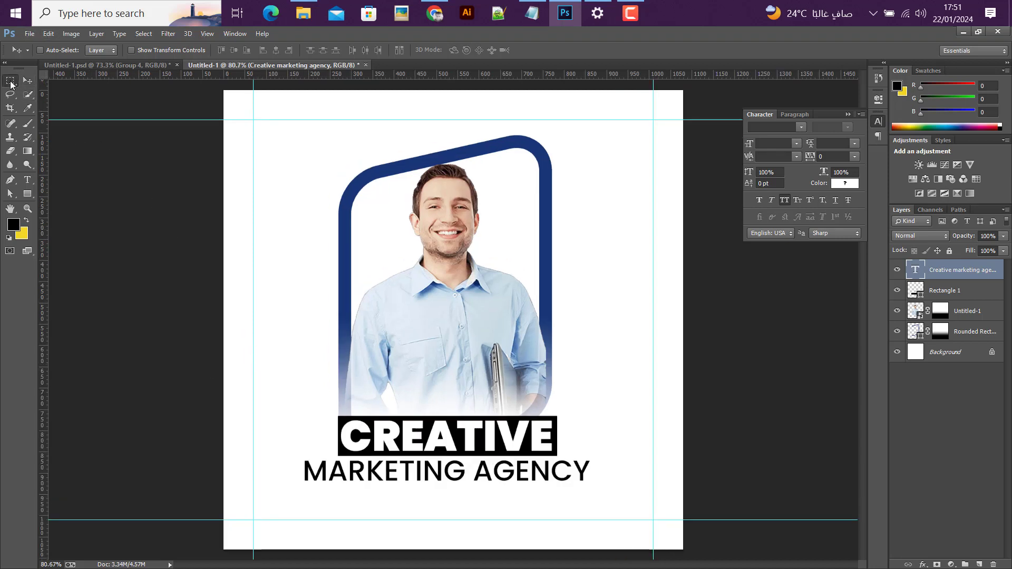
- Draw a rectangle about 721 by 68 px over the "MARKETING AGENCY" line and place it beneath the headline text layer
click(27, 83)
click(28, 194)
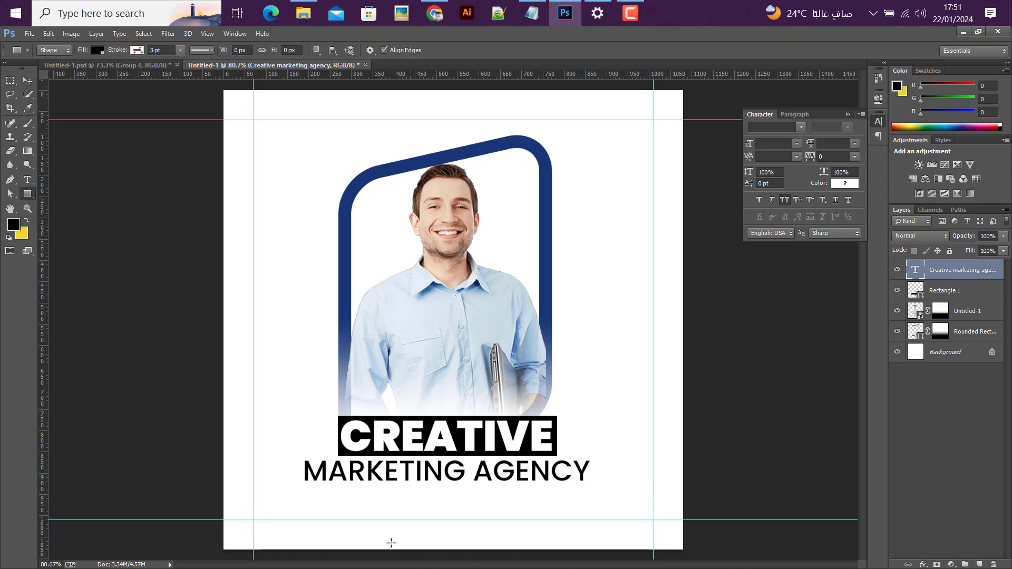
drag(291, 458, 597, 487)
key(v)
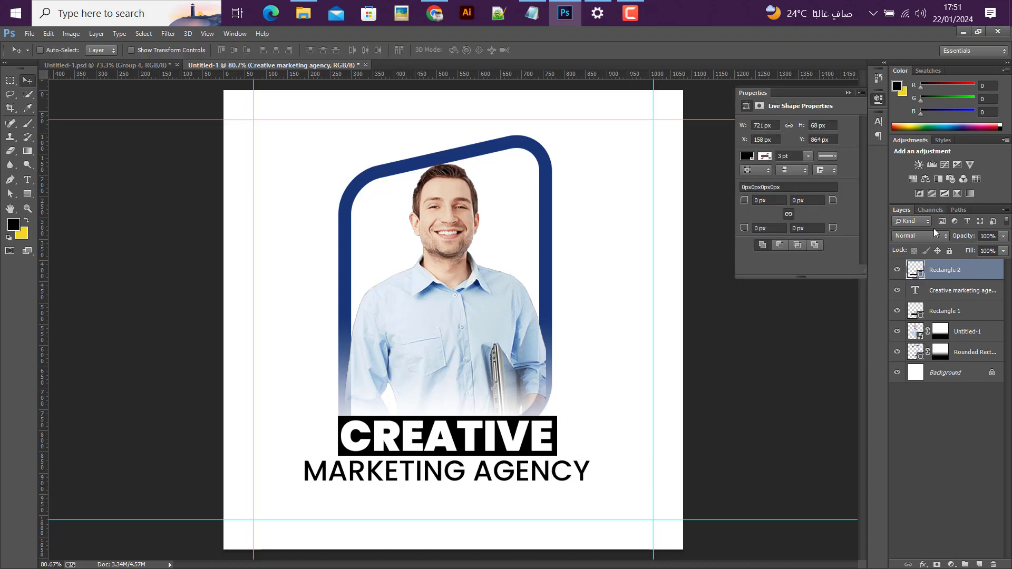
drag(949, 275, 922, 296)
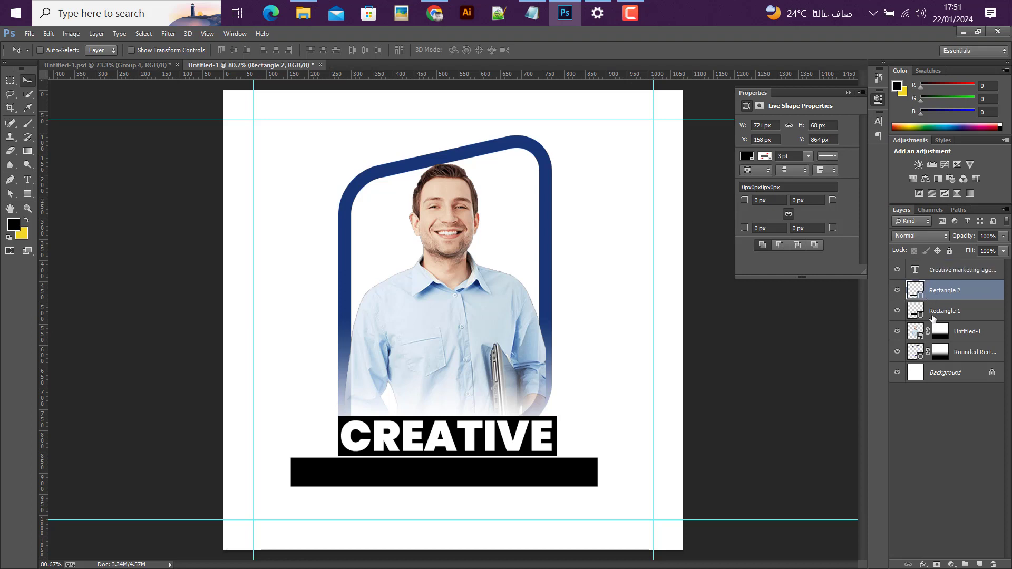
- Recolour the bar behind "CREATIVE" with the navy blue sampled from the portrait frame
double_click(917, 311)
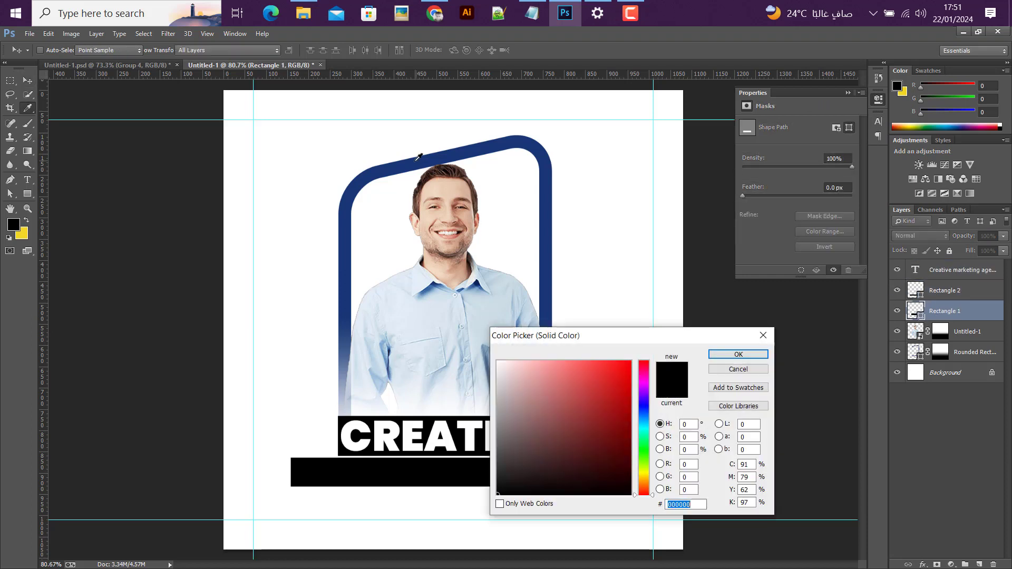
click(417, 159)
click(726, 353)
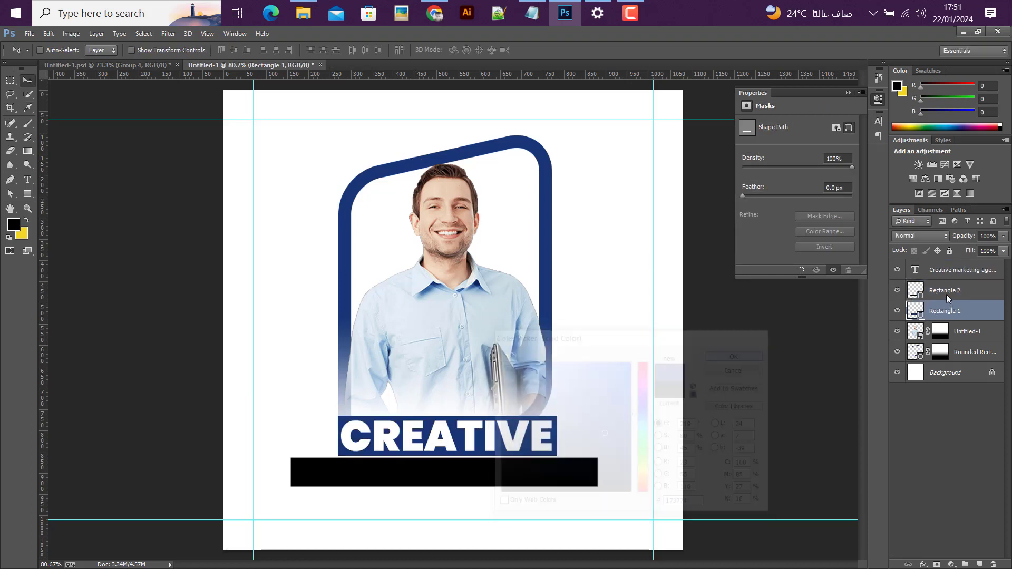
- Fill the bar behind "MARKETING AGENCY" with dark grey 262626
click(915, 295)
double_click(917, 295)
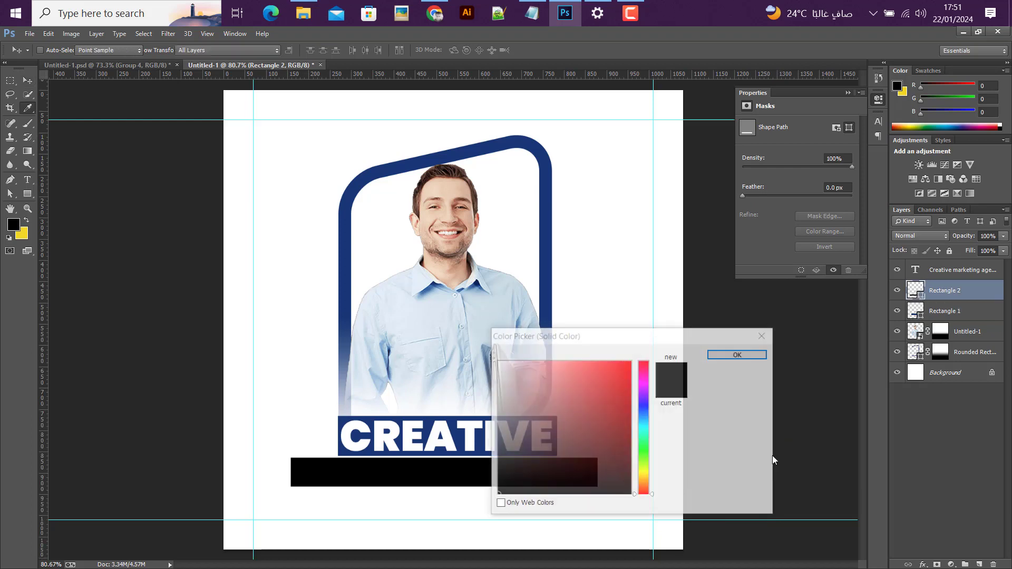
click(466, 484)
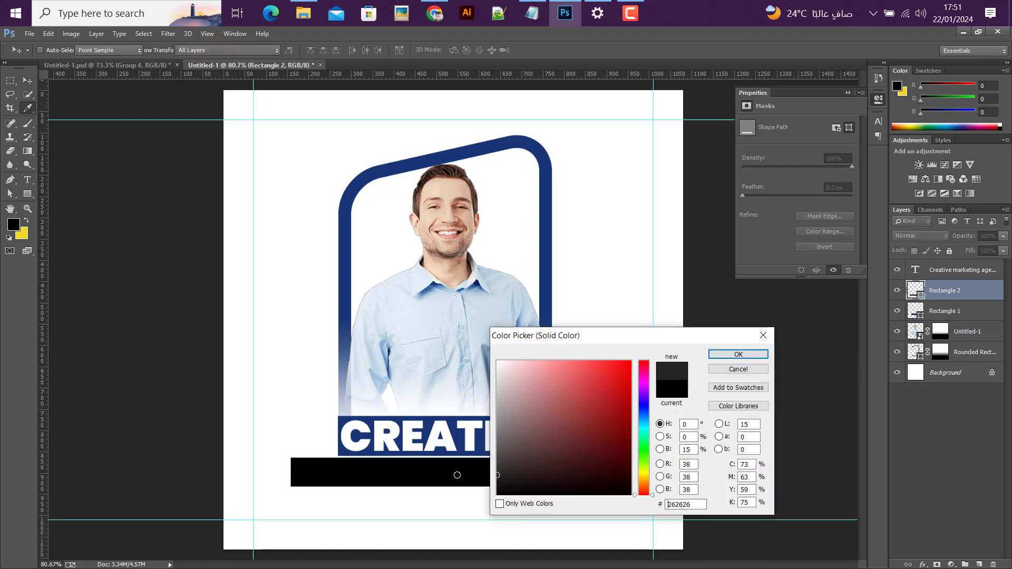
click(739, 355)
- Colour the "MARKETING AGENCY" text line white (ffffff)
click(941, 269)
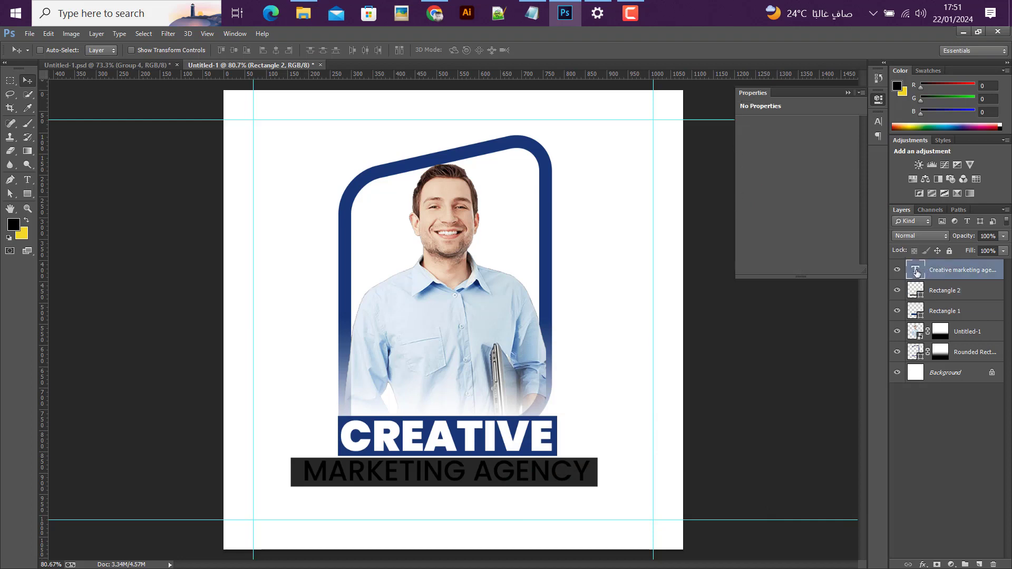
key(t)
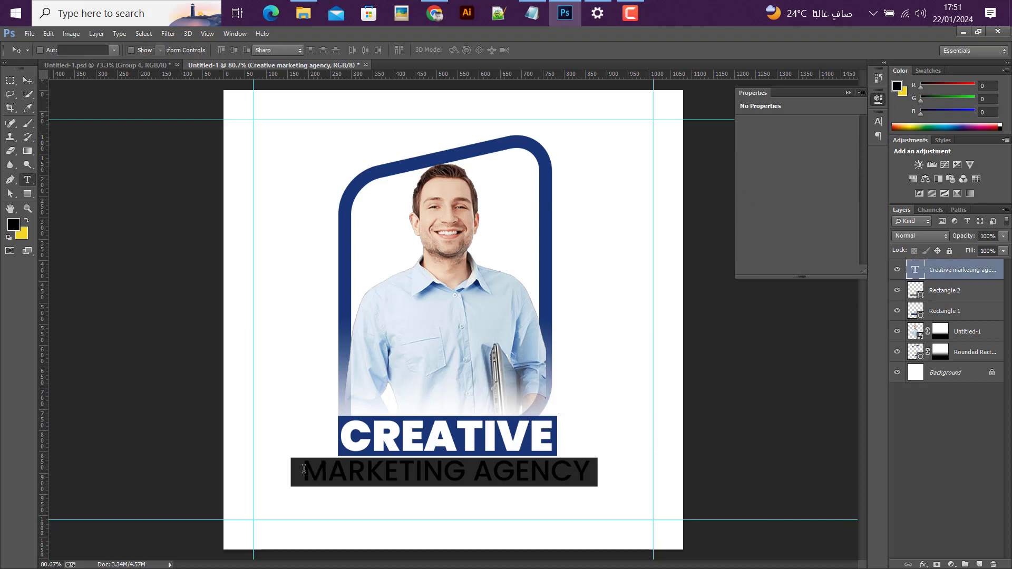
click(421, 468)
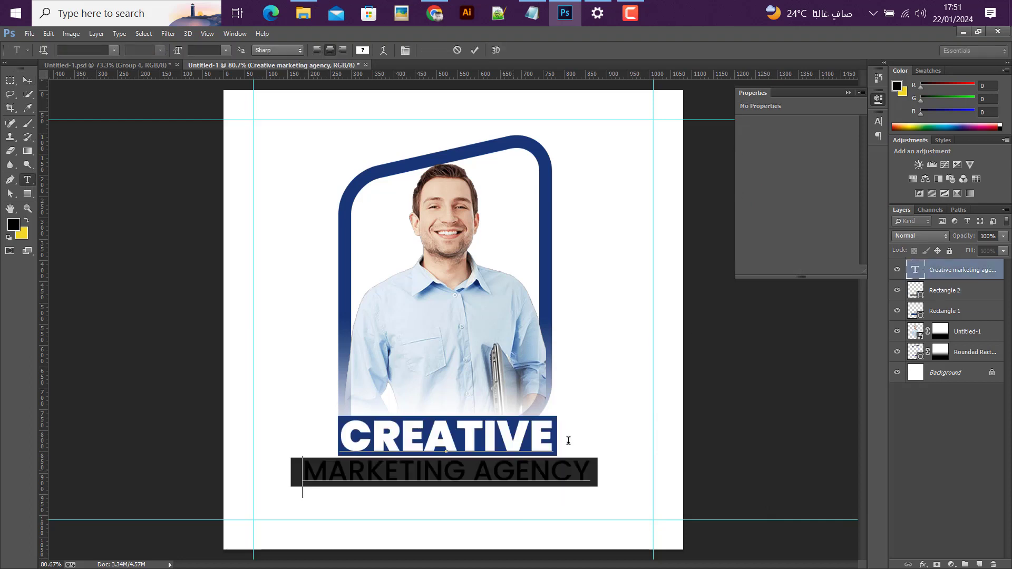
drag(516, 470, 606, 465)
click(362, 51)
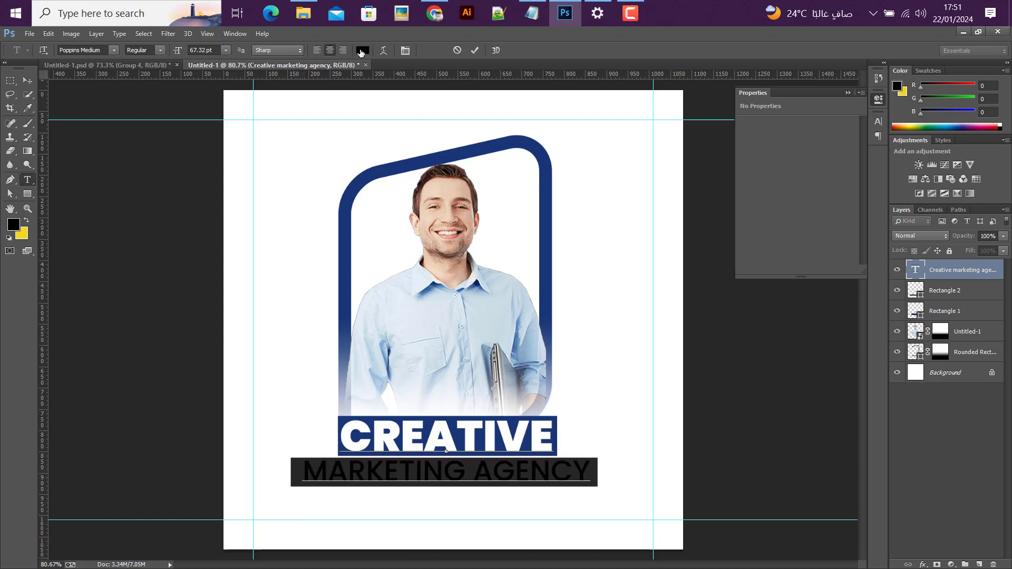
click(293, 169)
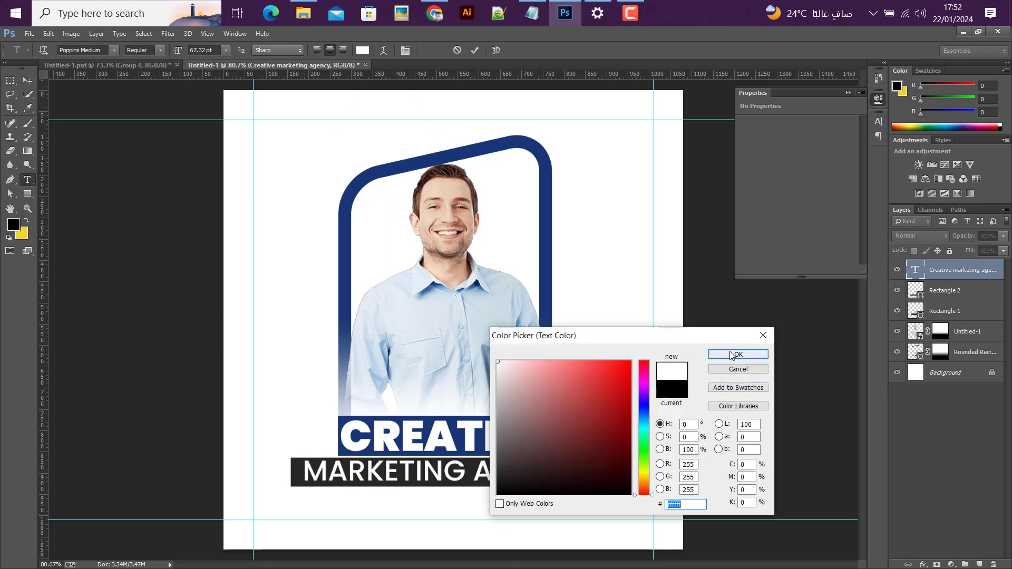
click(736, 354)
click(28, 79)
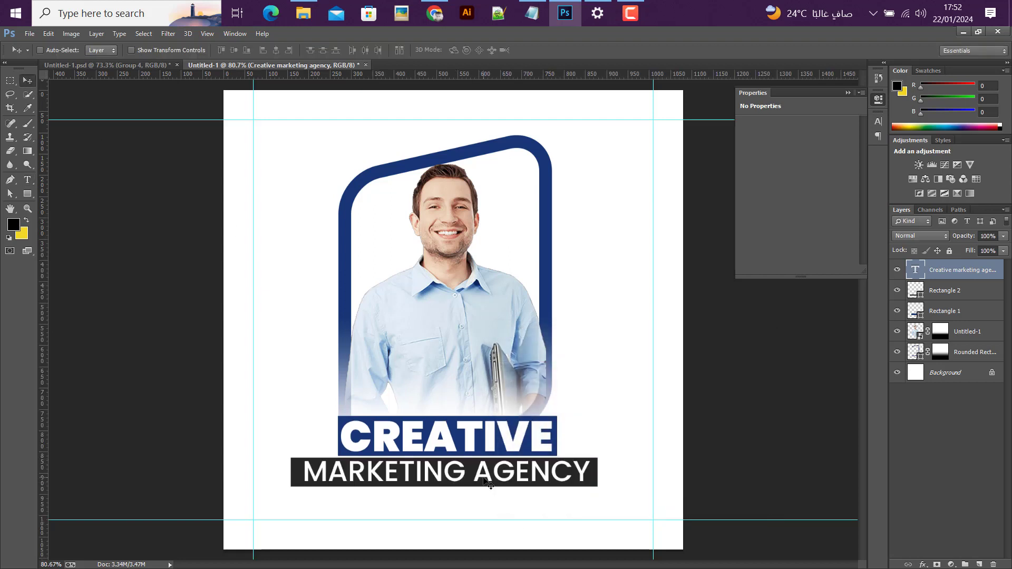
- Group the headline text with its two bars and skew the group upward to the right by about 6 degrees
shift+click(933, 311)
key(ctrl+g)
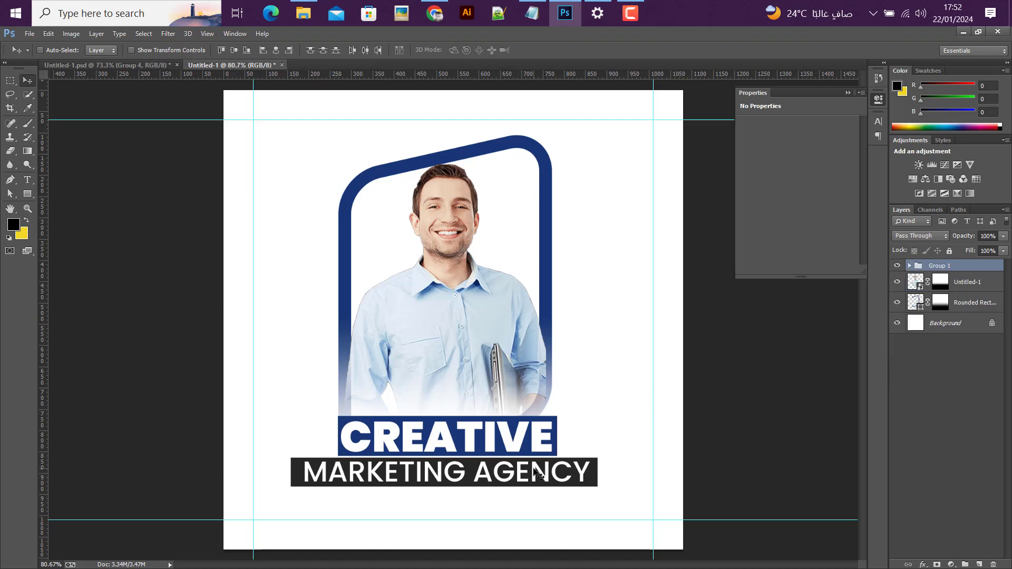
key(ctrl+t)
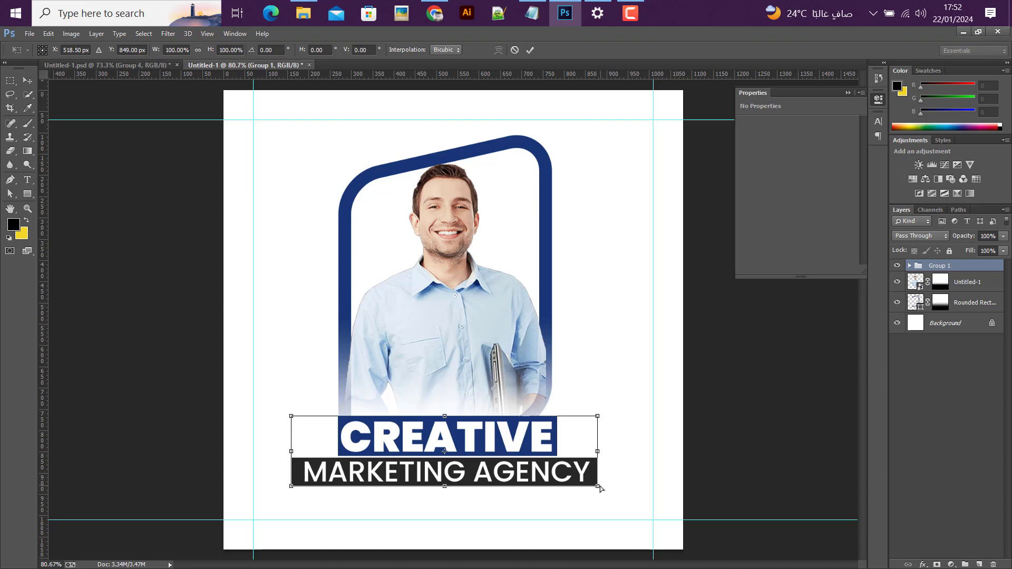
drag(598, 488, 593, 454)
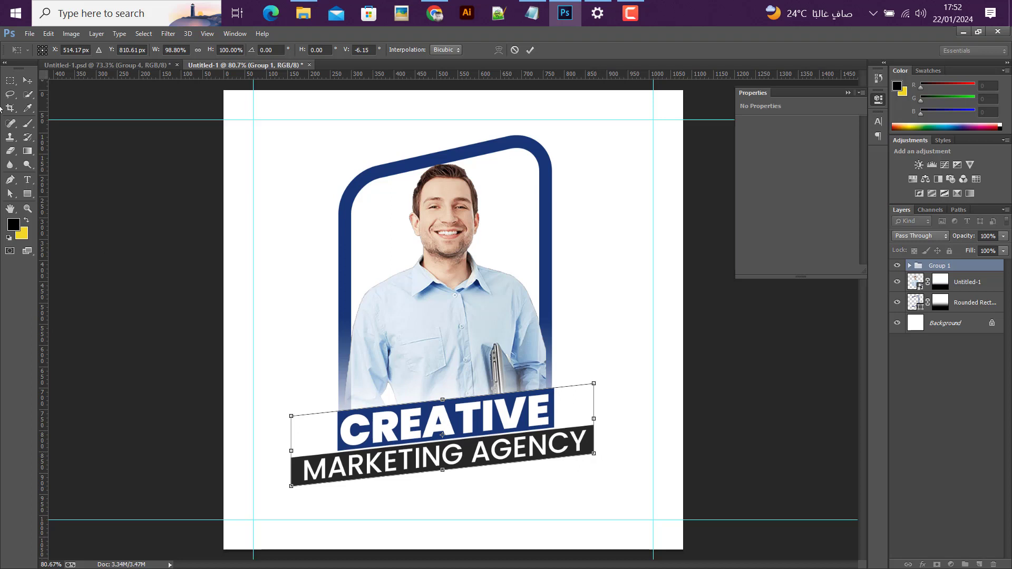
click(27, 80)
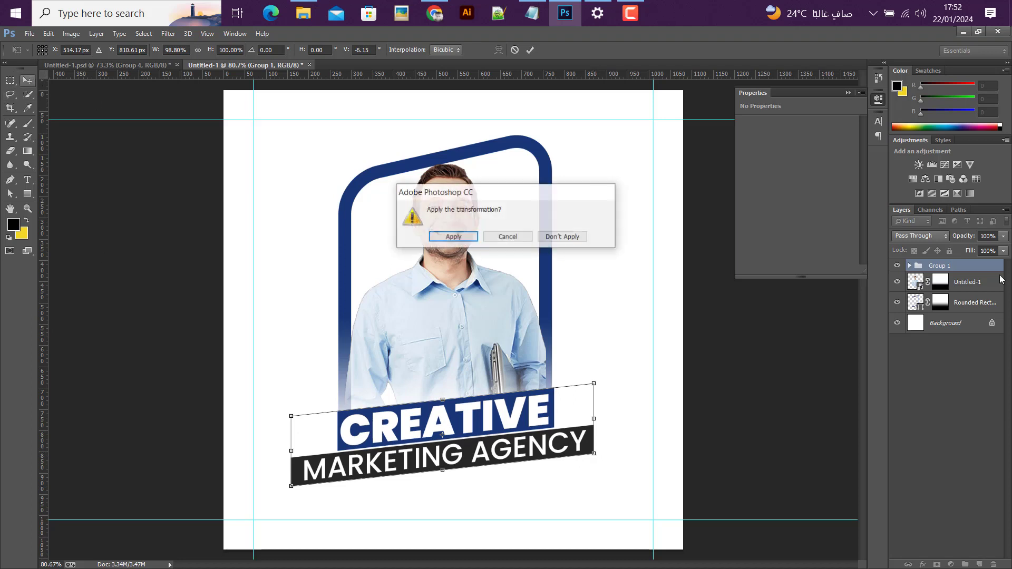
click(454, 236)
- Group the headline, portrait and frame, scale the group down proportionally around its centre and move it slightly up
shift+click(983, 307)
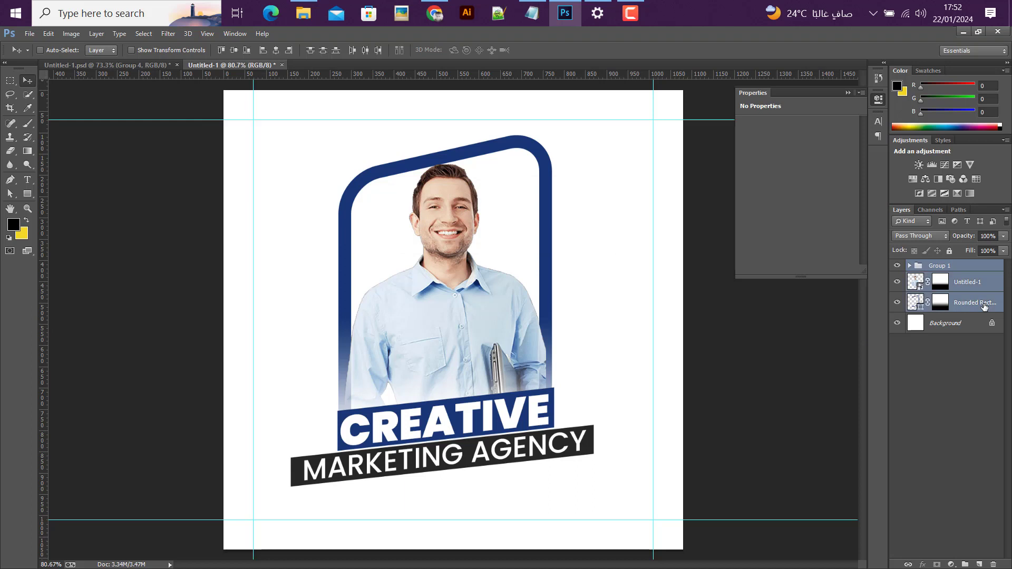
key(ctrl+g)
key(ctrl+t)
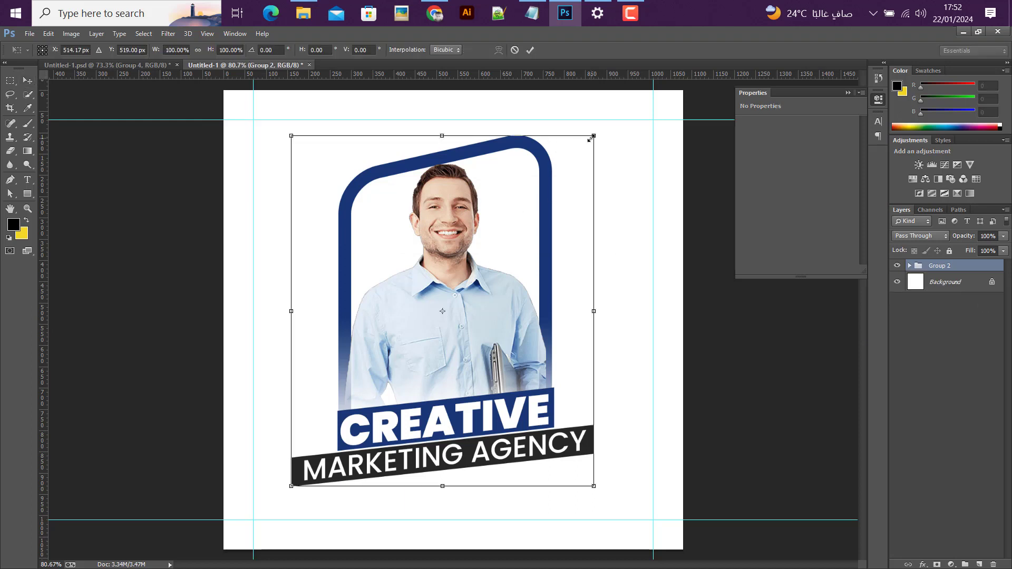
drag(591, 138, 574, 157)
click(531, 50)
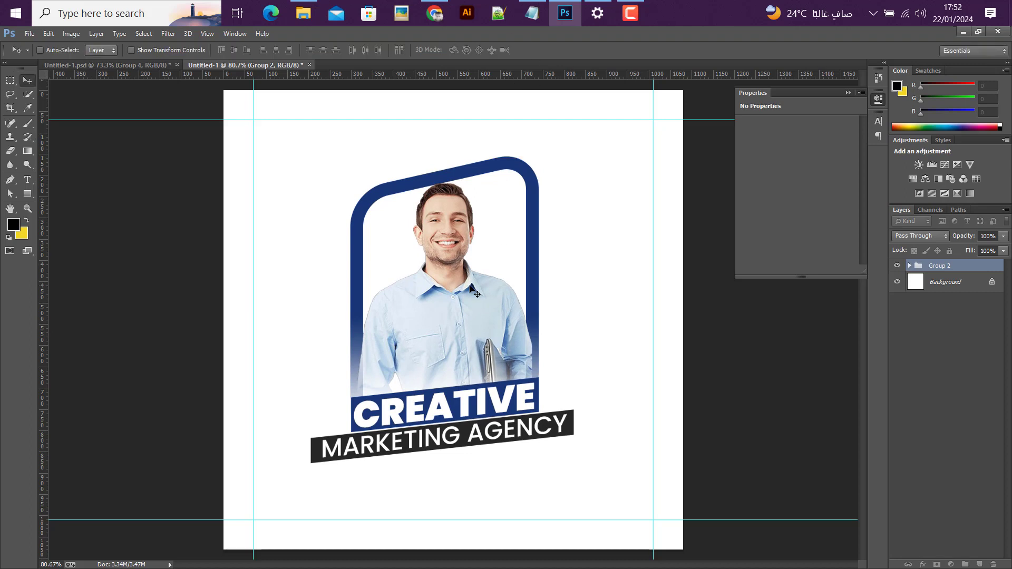
drag(472, 294, 472, 287)
scroll(469, 284, down, 1)
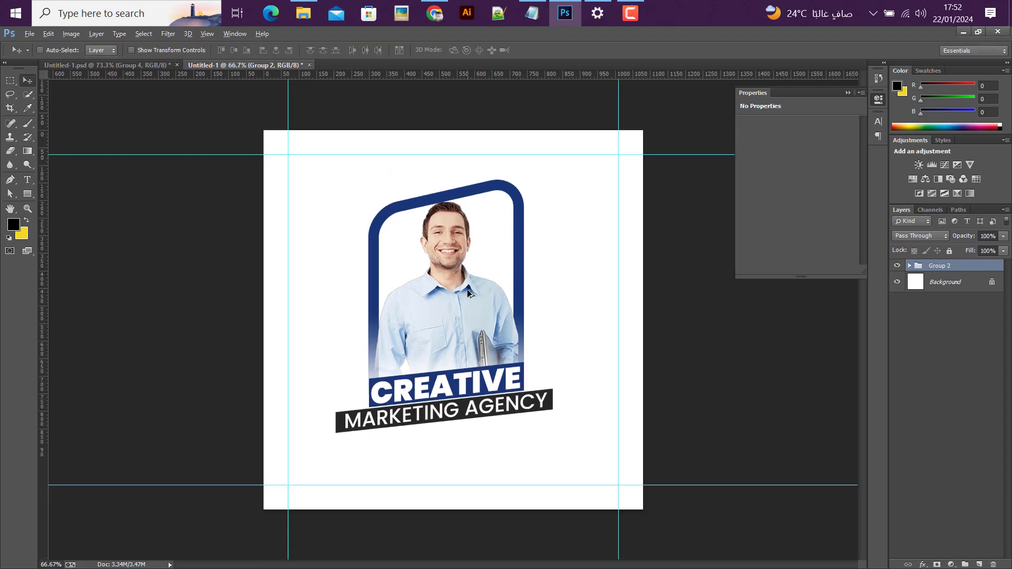
scroll(453, 283, up, 1)
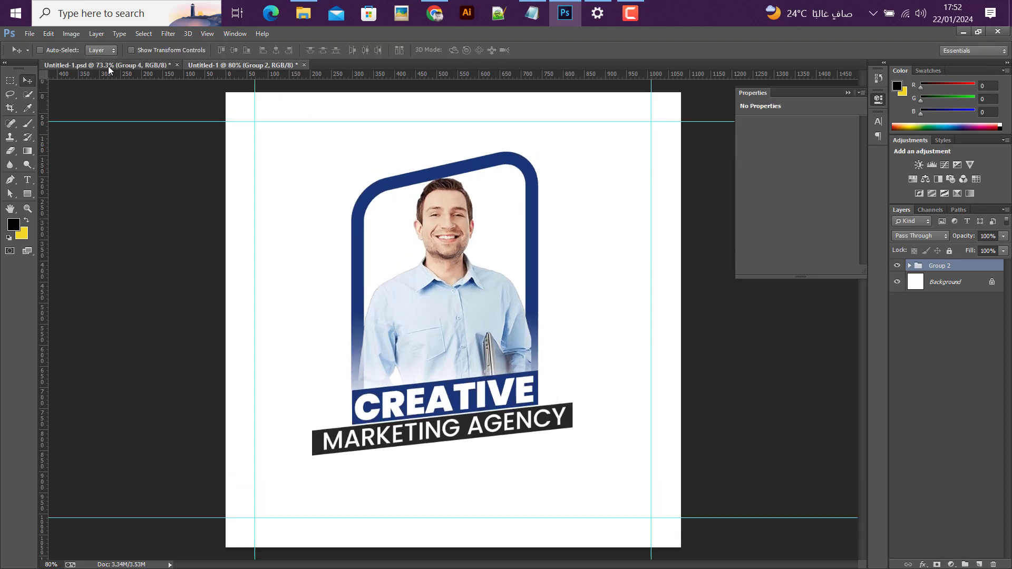
- After checking the reference design, add horizontal guides near the dark bar's lower-right and lower-left corners and a vertical guide along its right edge
click(109, 65)
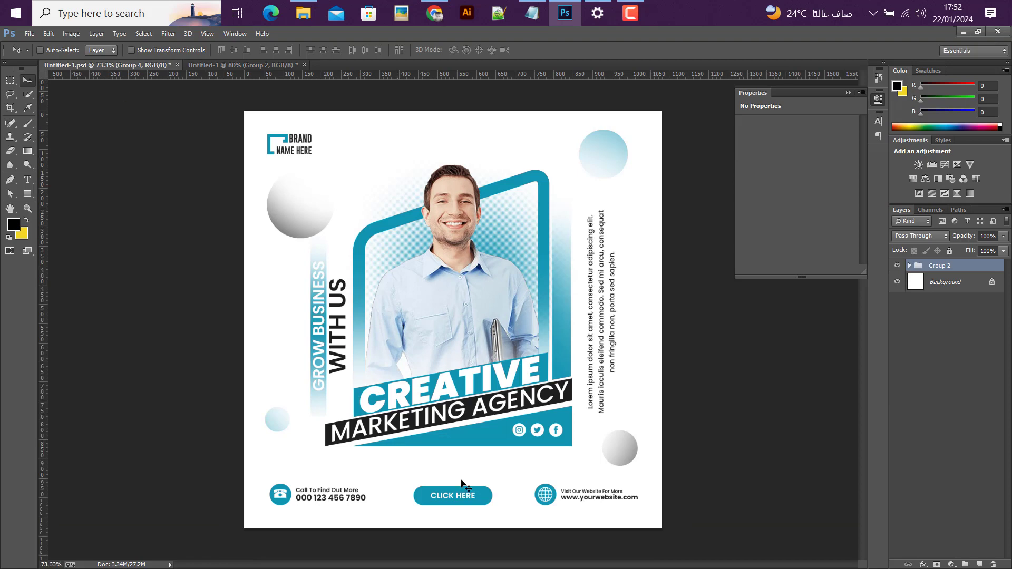
click(233, 65)
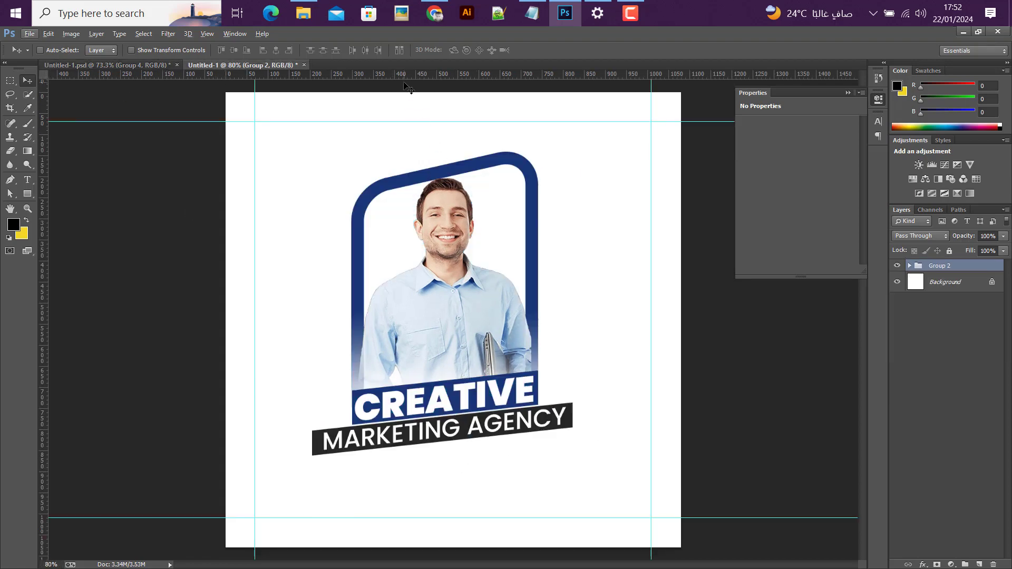
drag(404, 75, 417, 429)
scroll(631, 436, up, 5)
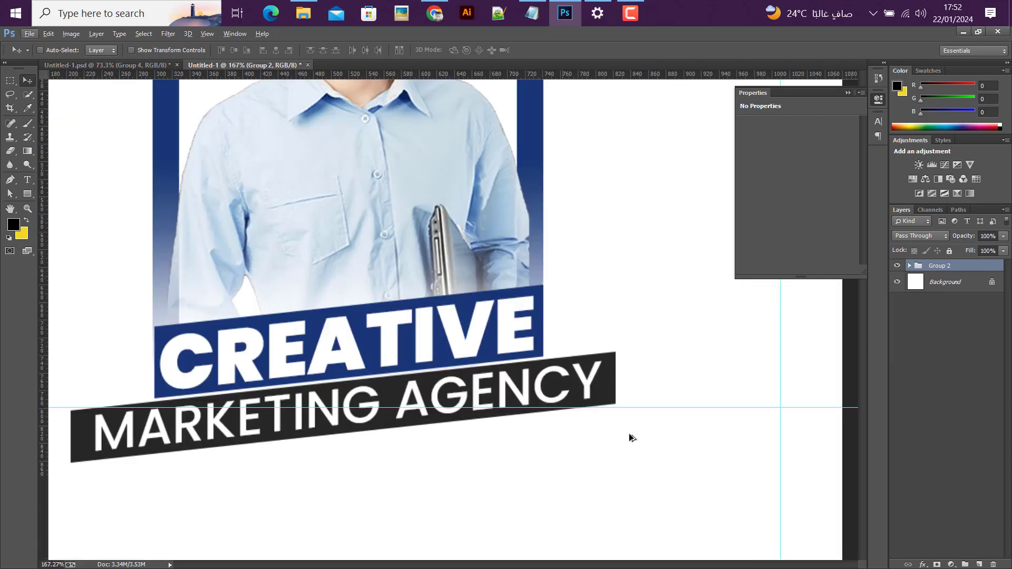
drag(639, 407, 636, 405)
key(alt)
drag(387, 74, 389, 464)
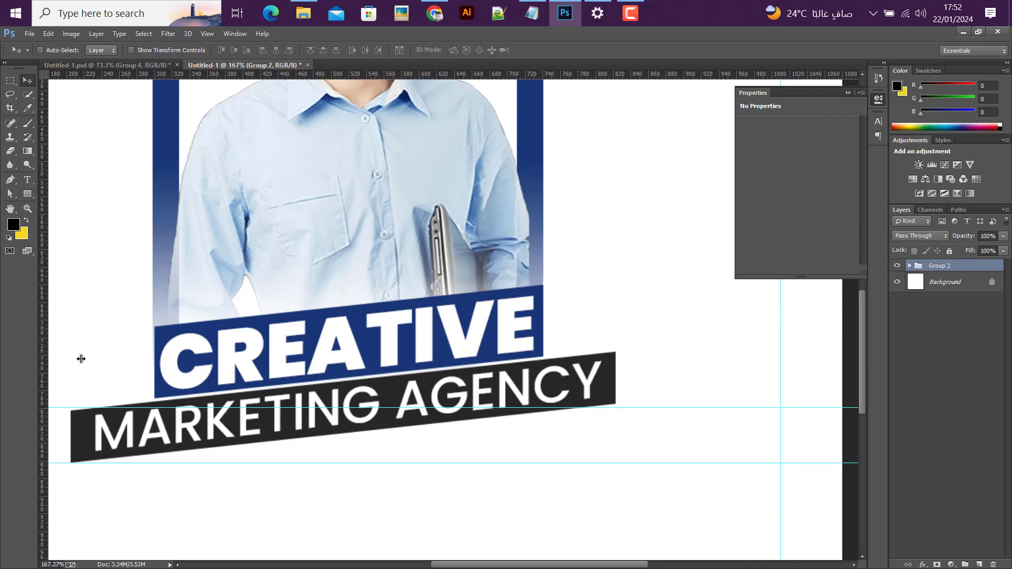
drag(81, 359, 615, 433)
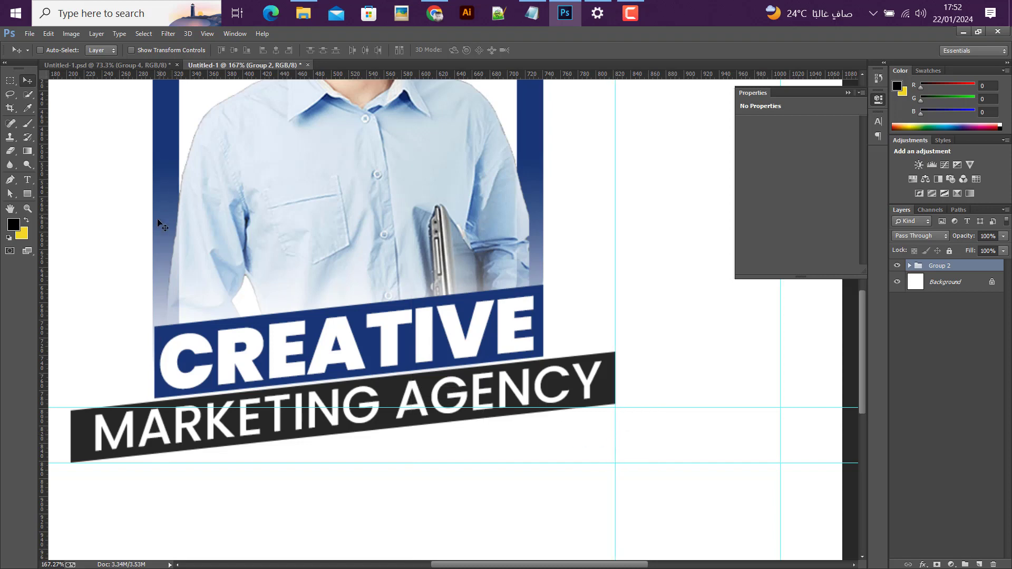
- Draw a black triangular Pen shape about 538 by 52 px beneath the dark bar, following its slant and aligned to the guides
click(9, 181)
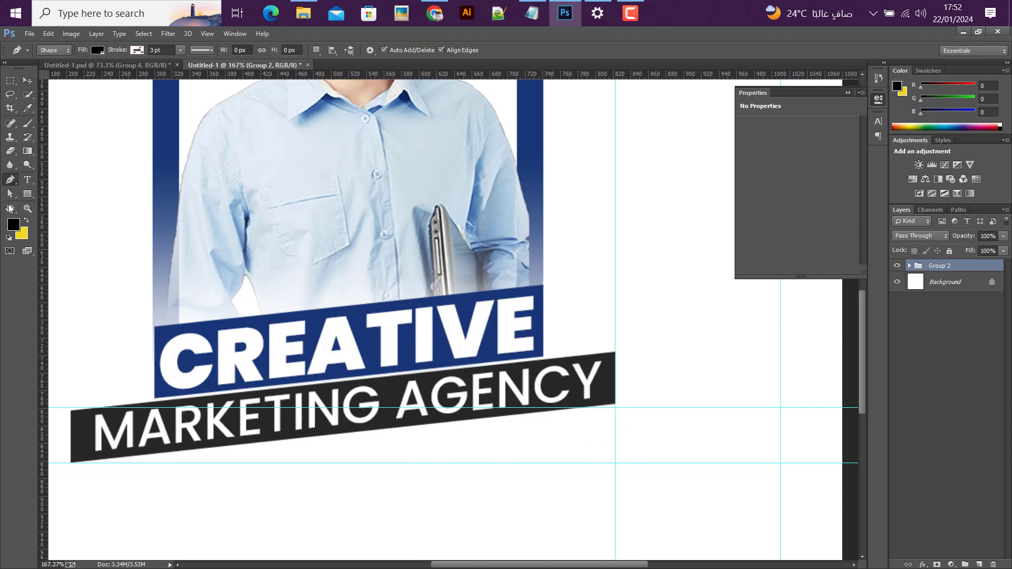
click(56, 51)
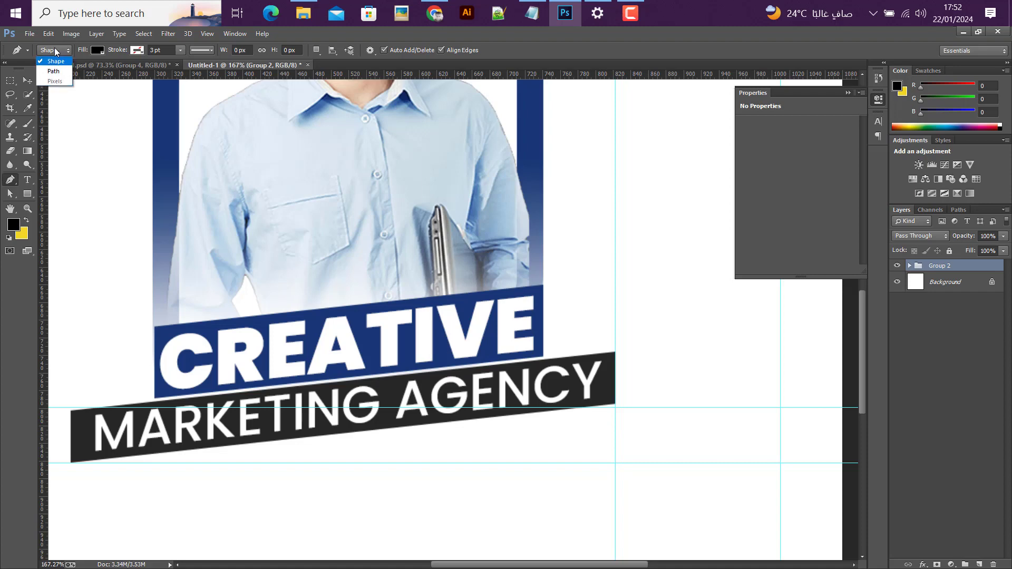
click(54, 62)
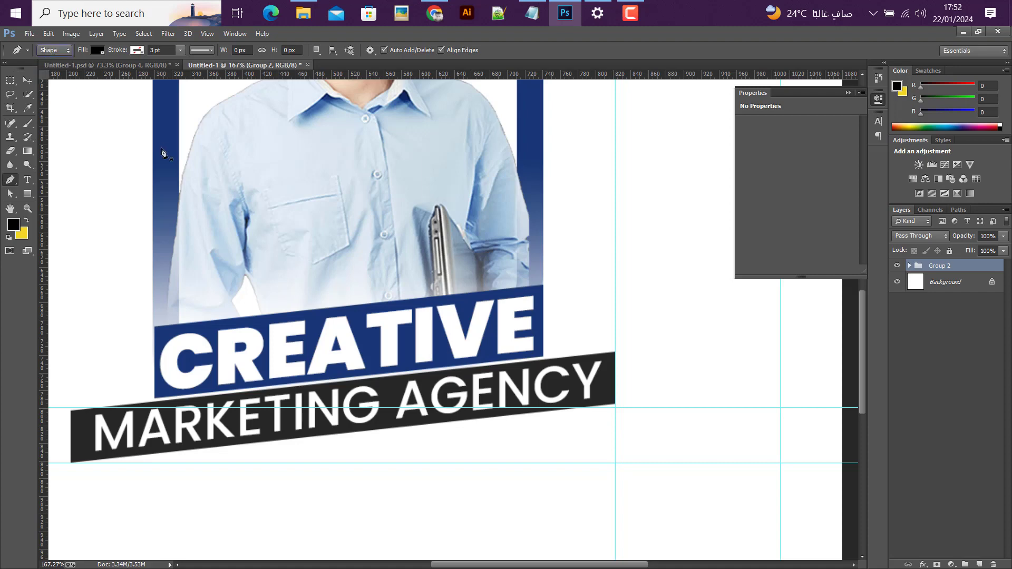
key(alt)
click(615, 417)
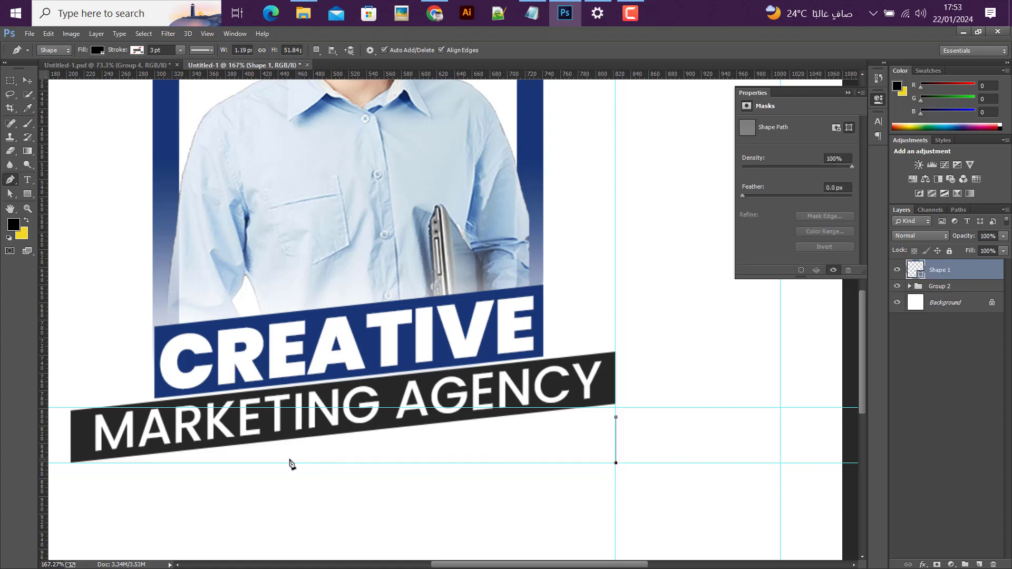
click(141, 463)
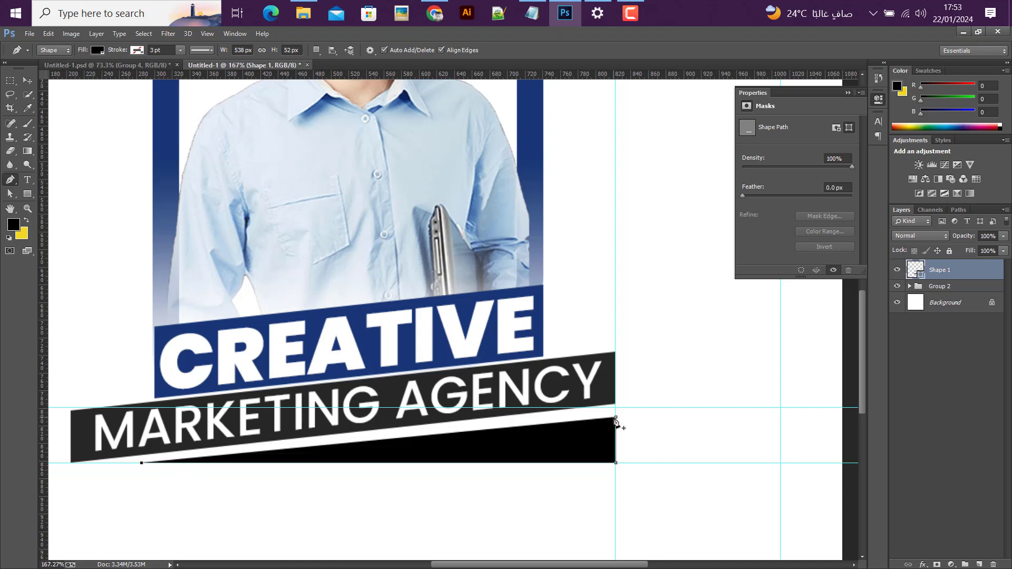
click(615, 417)
click(10, 193)
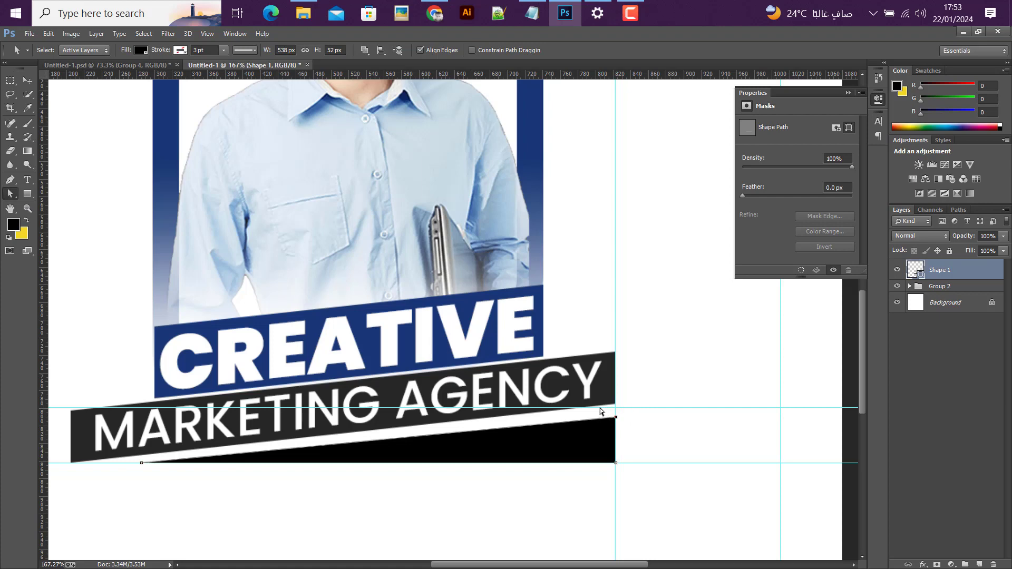
- Raise the black triangle's upper-right anchor point until the shape is about 57 px high, and hide the guides
key(Up)
key(Up)
key(Up)
key(Up)
key(Up)
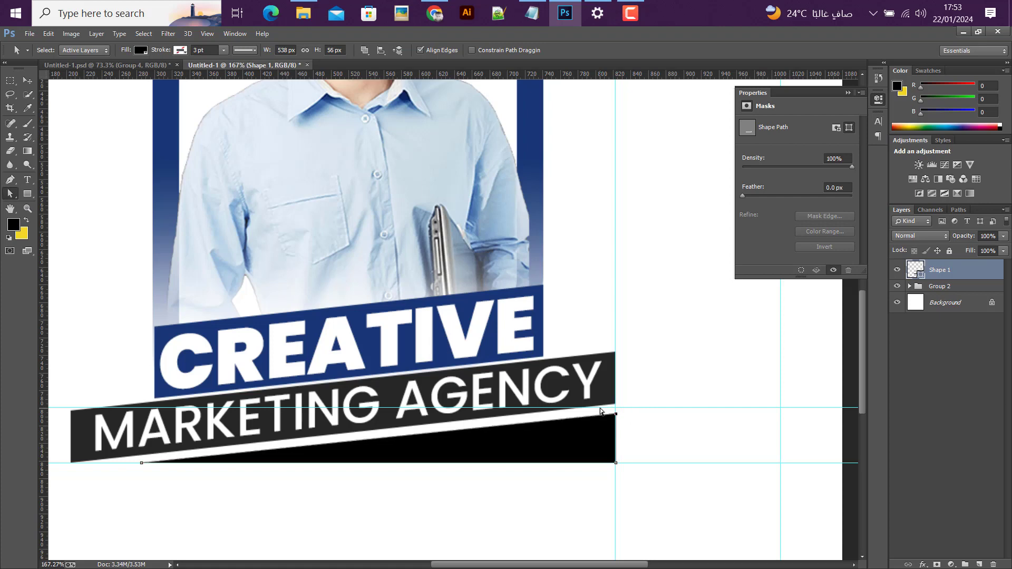
click(28, 80)
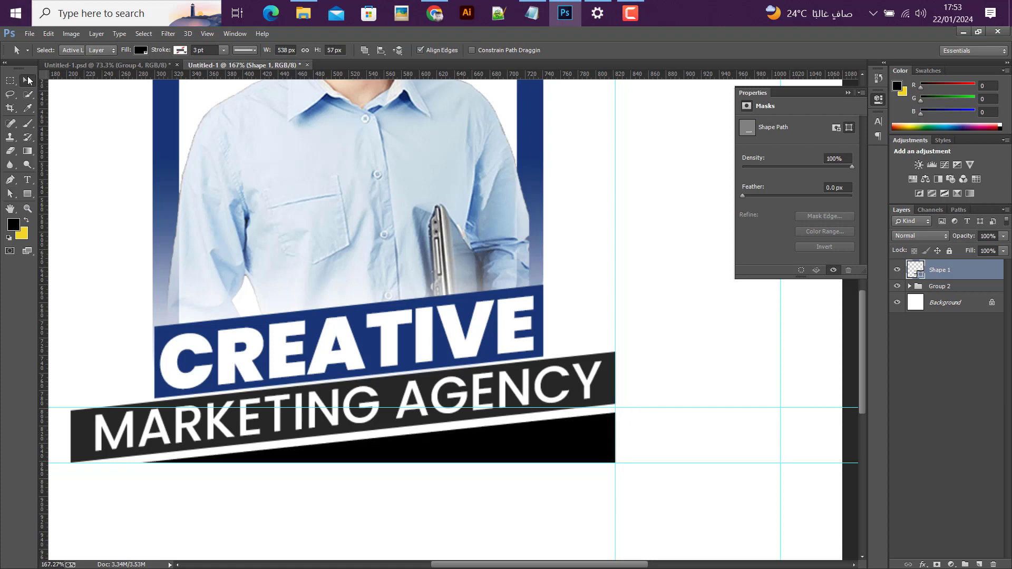
scroll(713, 415, down, 5)
key(ctrl+semicolon)
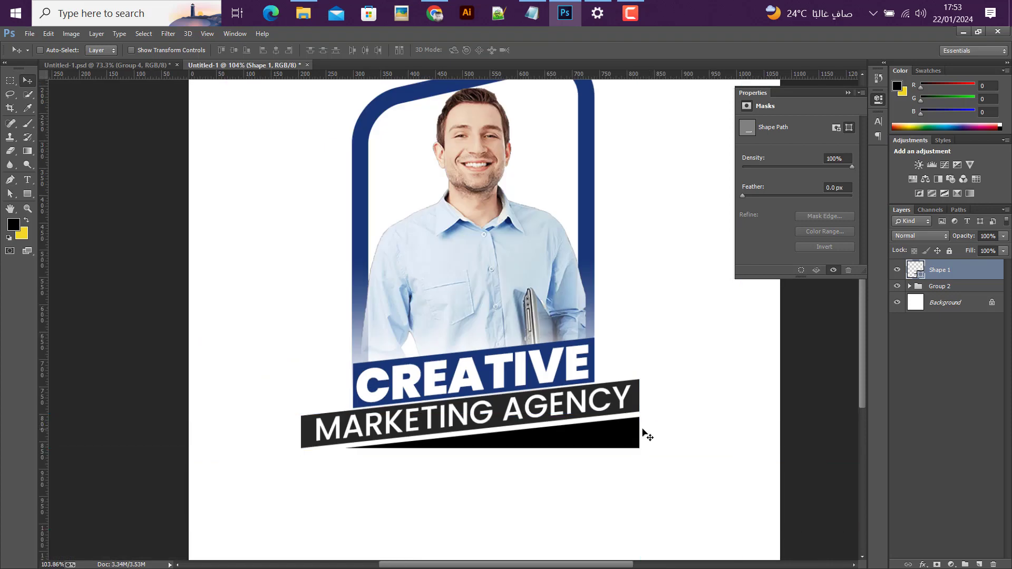
scroll(637, 430, down, 1)
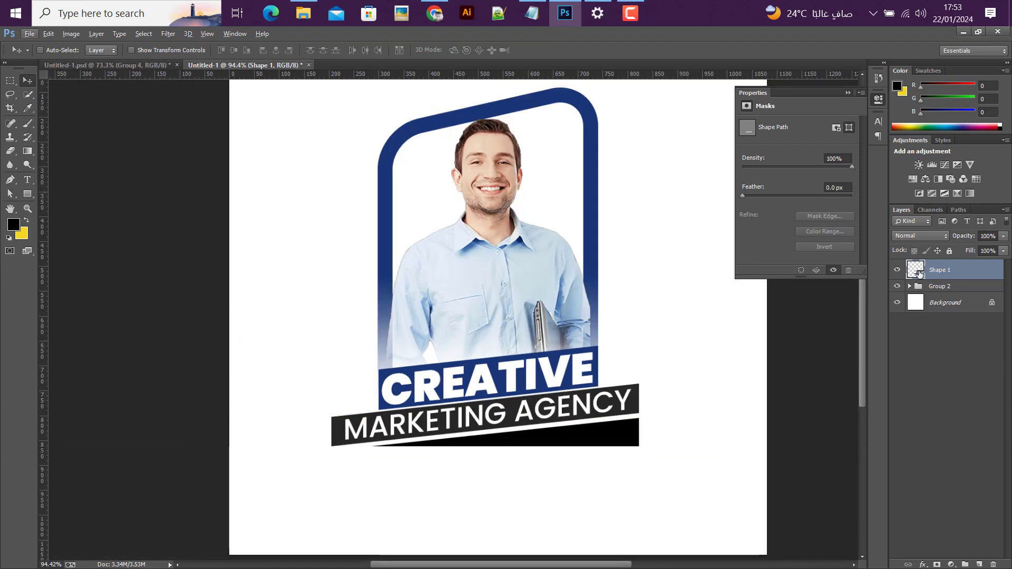
- Recolor the black triangle with the headline bar's dark blue, #173774
double_click(919, 273)
click(389, 375)
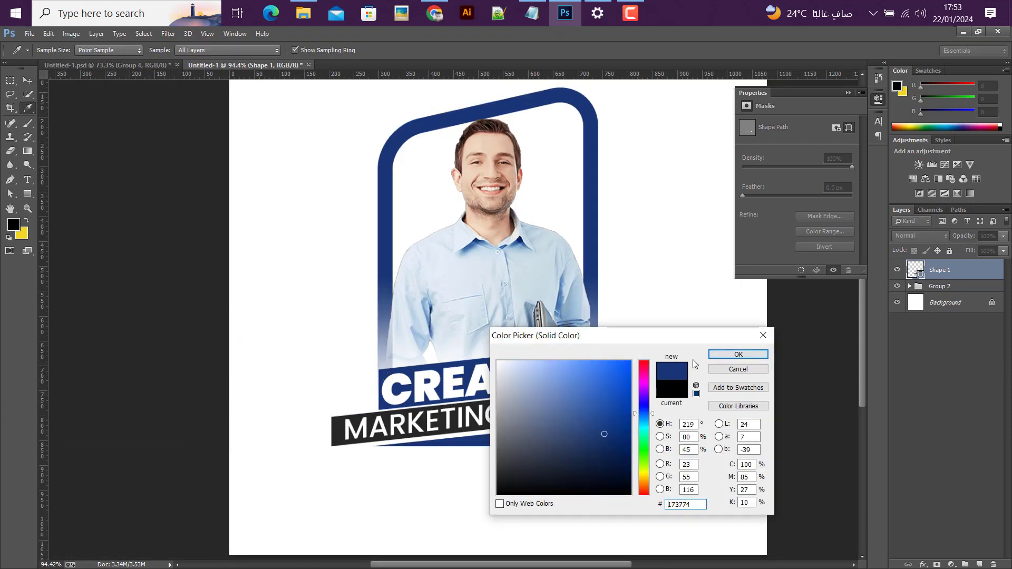
click(738, 354)
key(v)
scroll(433, 401, down, 1)
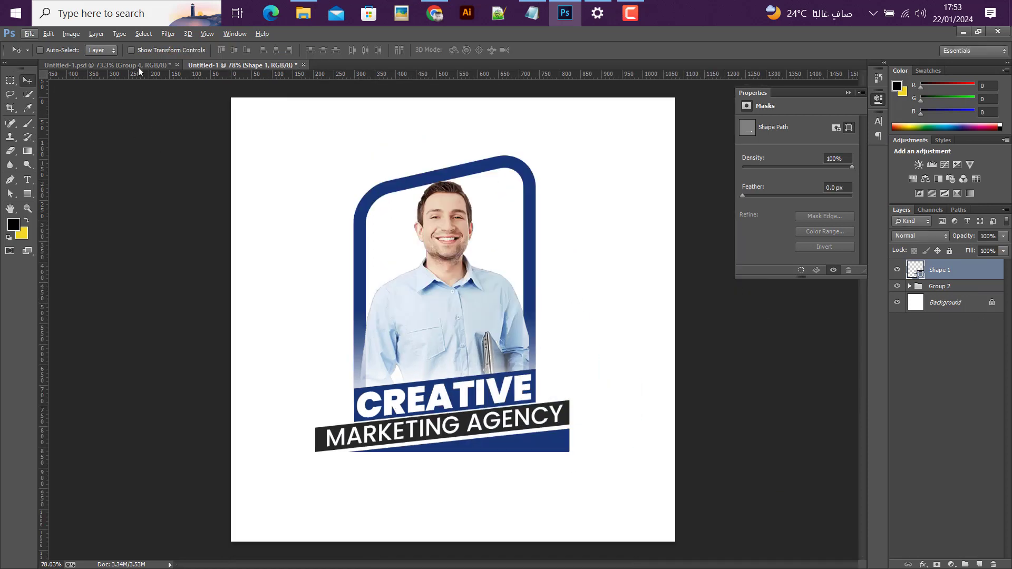
- After checking the reference design, draw a blue vertical rectangle about 48 by 498 px right of the portrait frame, above the dark bar
key(ctrl+Tab)
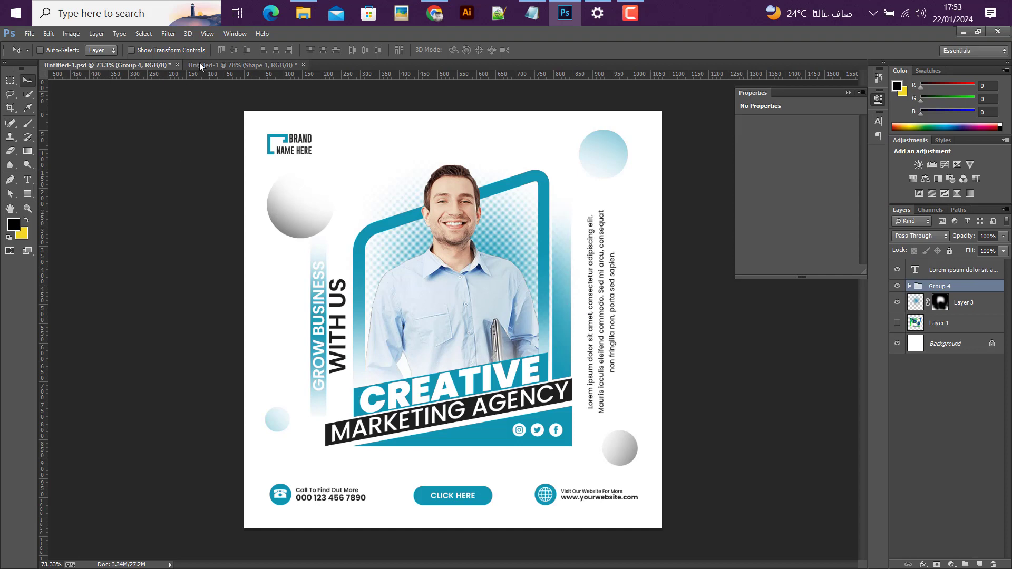
key(ctrl+Tab)
click(27, 193)
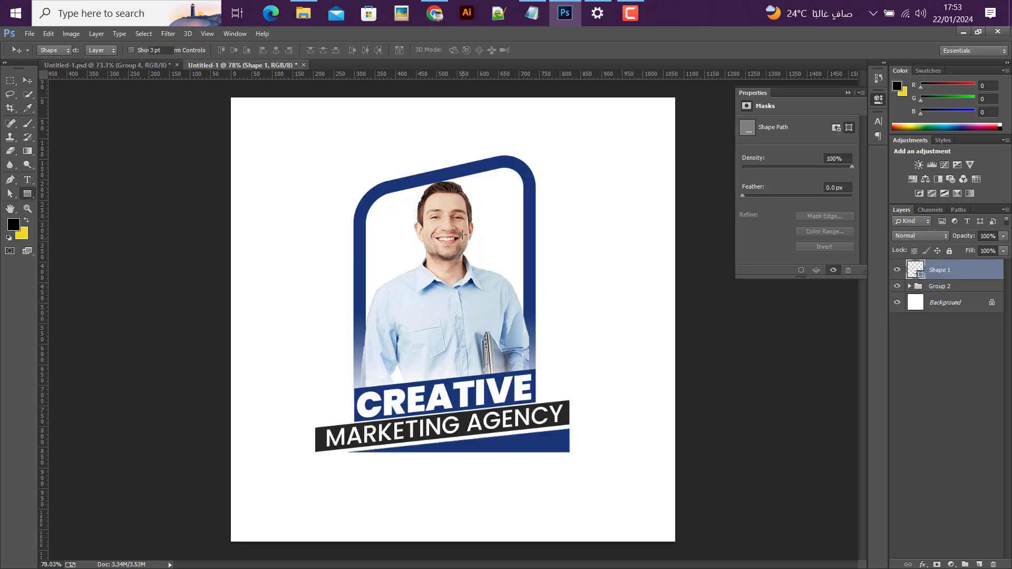
drag(549, 194, 568, 398)
click(27, 81)
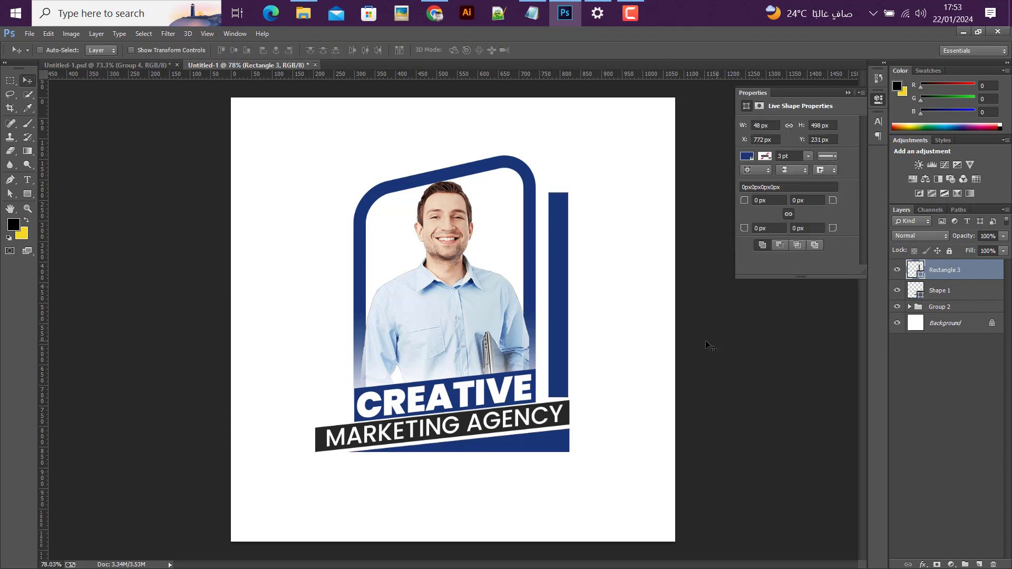
- Widen the vertical blue rectangle toward the portrait frame to about 60 px
key(ctrl+t)
drag(546, 297, 541, 297)
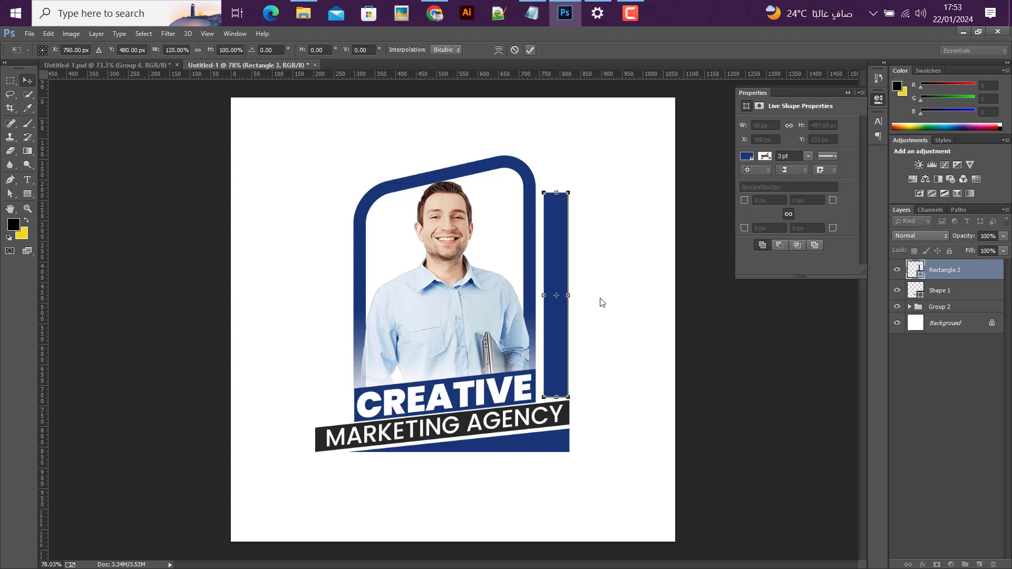
key(Return)
- Lower the vertical rectangle's bottom-left anchor point so its bottom edge follows the dark bar's slant, for a shape height of about 506 px
scroll(564, 433, up, 5)
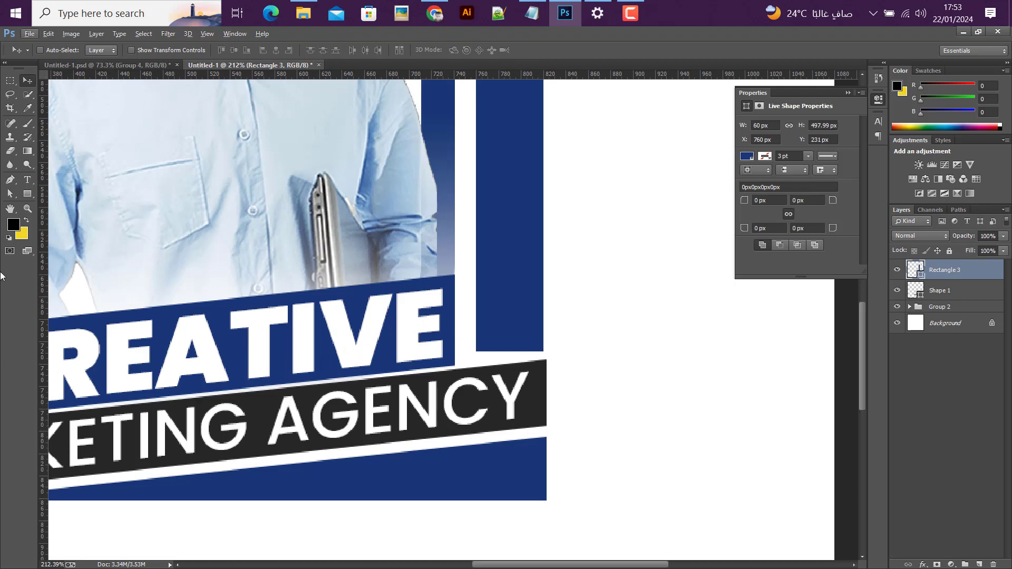
click(8, 195)
click(477, 353)
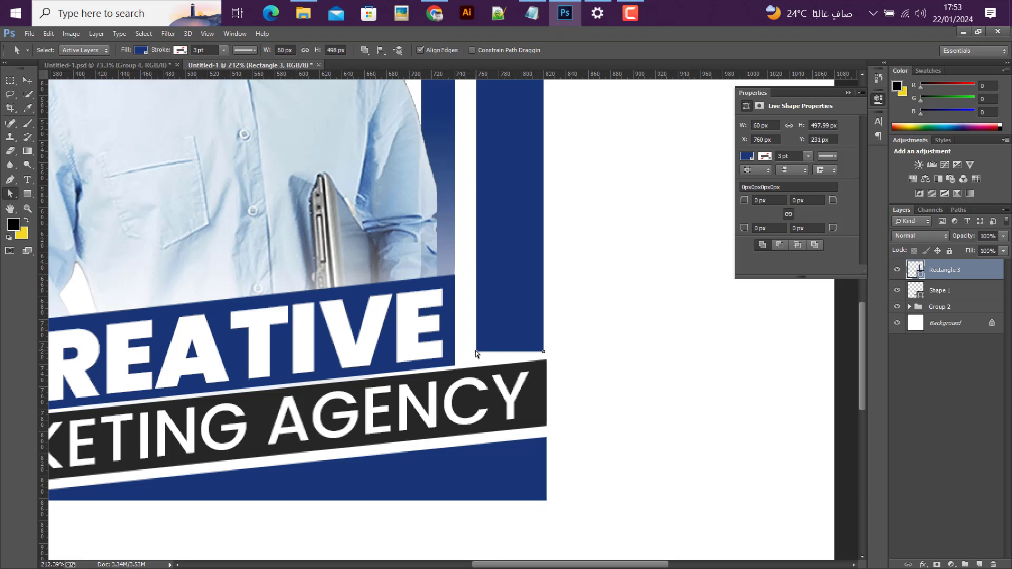
drag(476, 351, 476, 361)
key(Return)
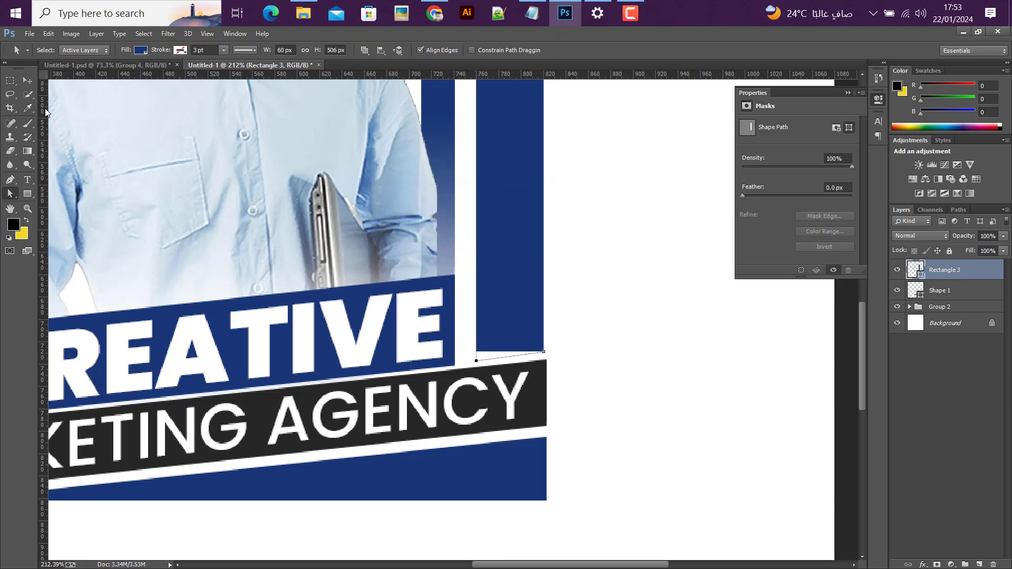
click(28, 81)
scroll(371, 309, down, 3)
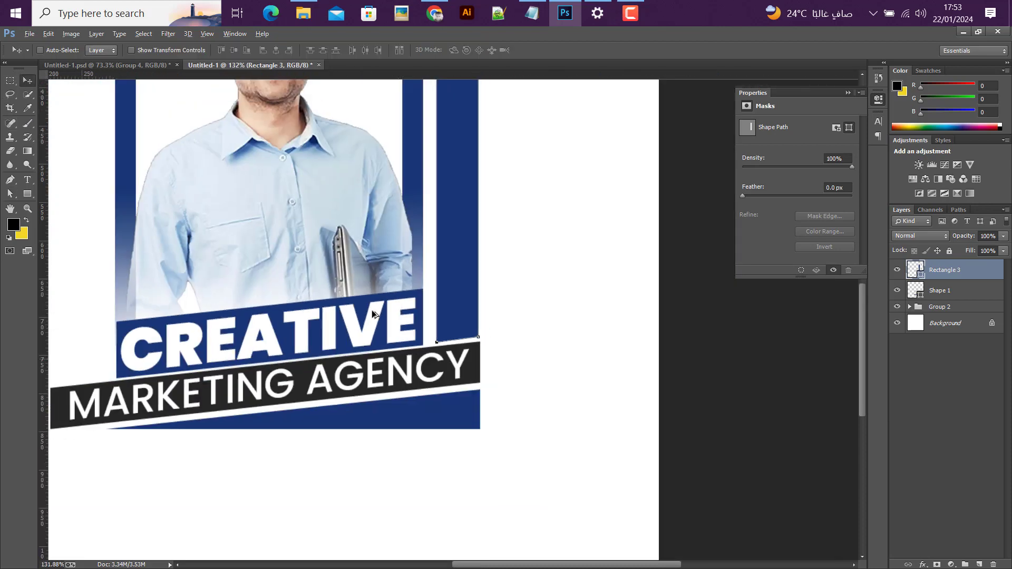
scroll(372, 314, down, 3)
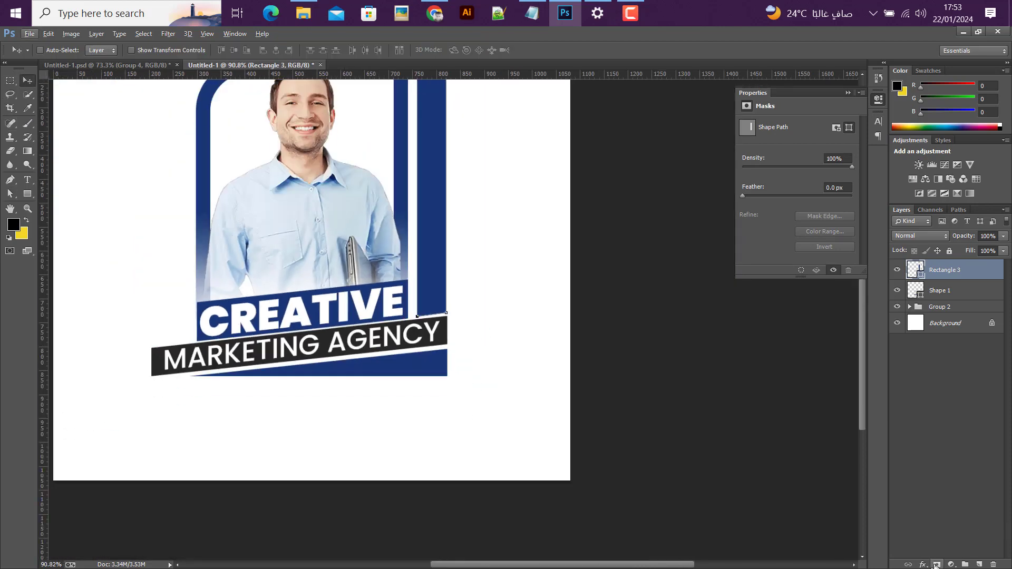
- Add a layer mask to the vertical rectangle and fade out its upper end with a soft black 500 px brush
click(936, 565)
click(27, 123)
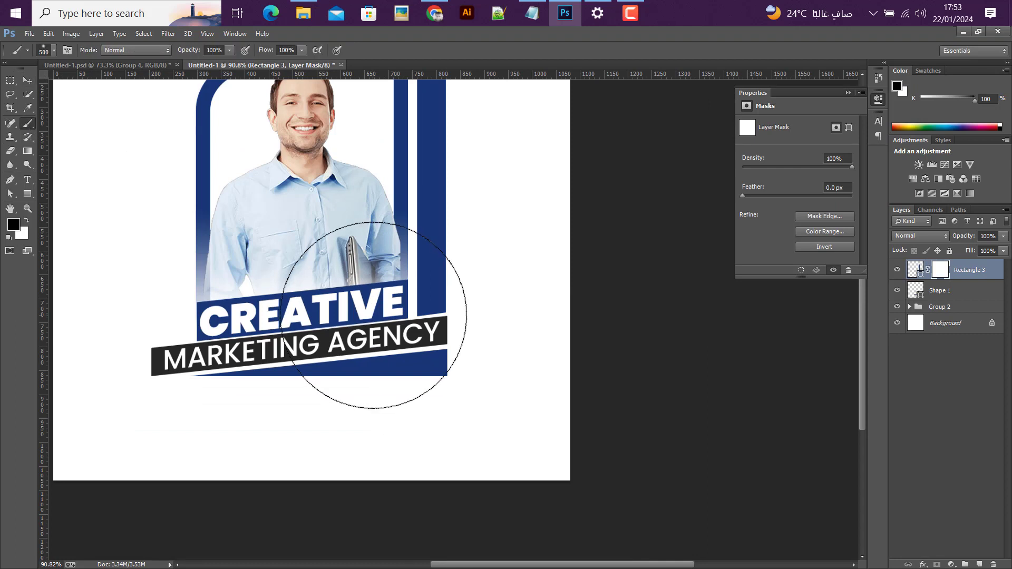
key(ctrl+0)
drag(565, 158, 554, 186)
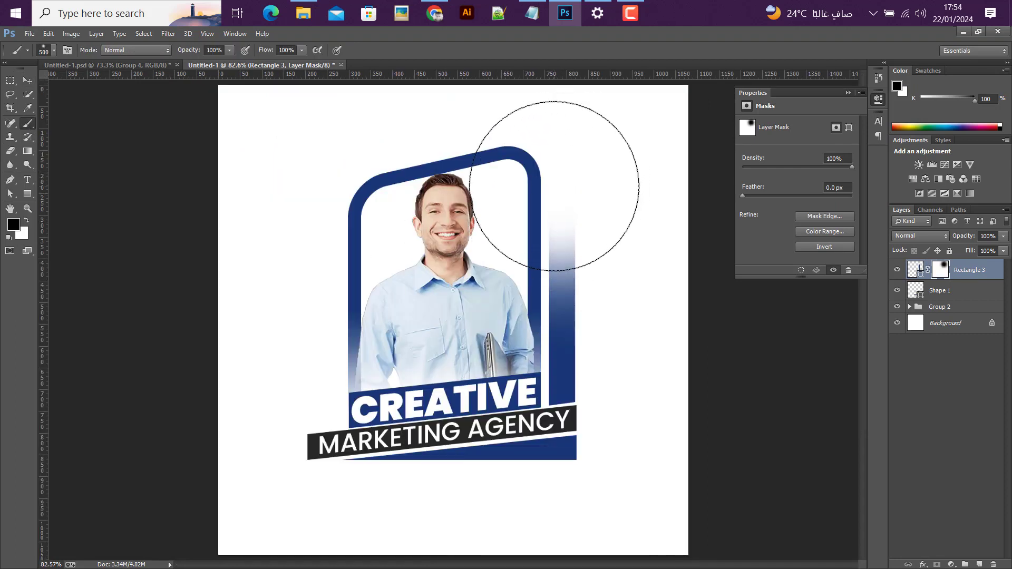
click(27, 80)
scroll(358, 278, down, 1)
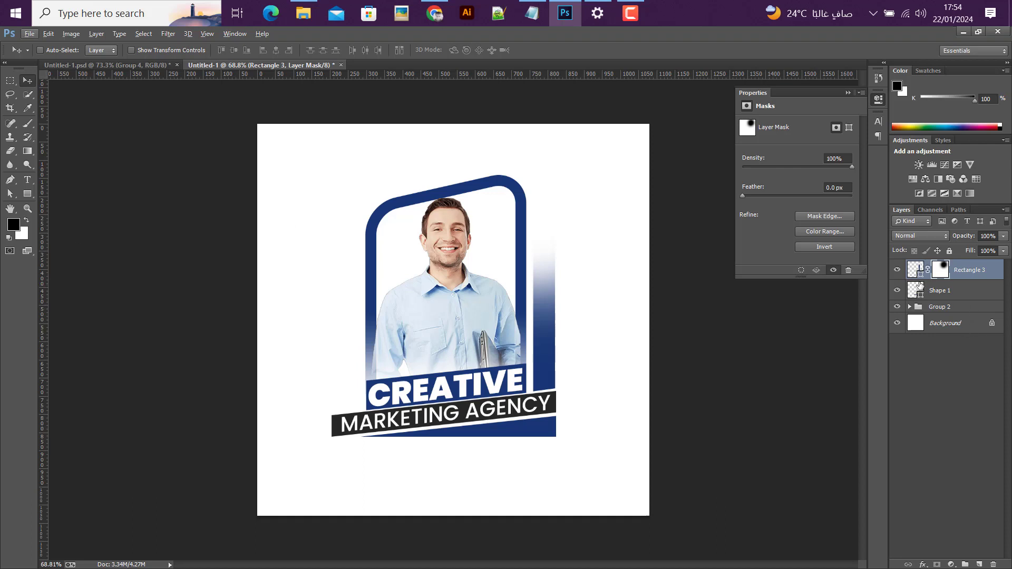
- Group the vertical rectangle, the triangle and the headline-portrait group, and toggle the new group's visibility to check its contents
shift+click(934, 308)
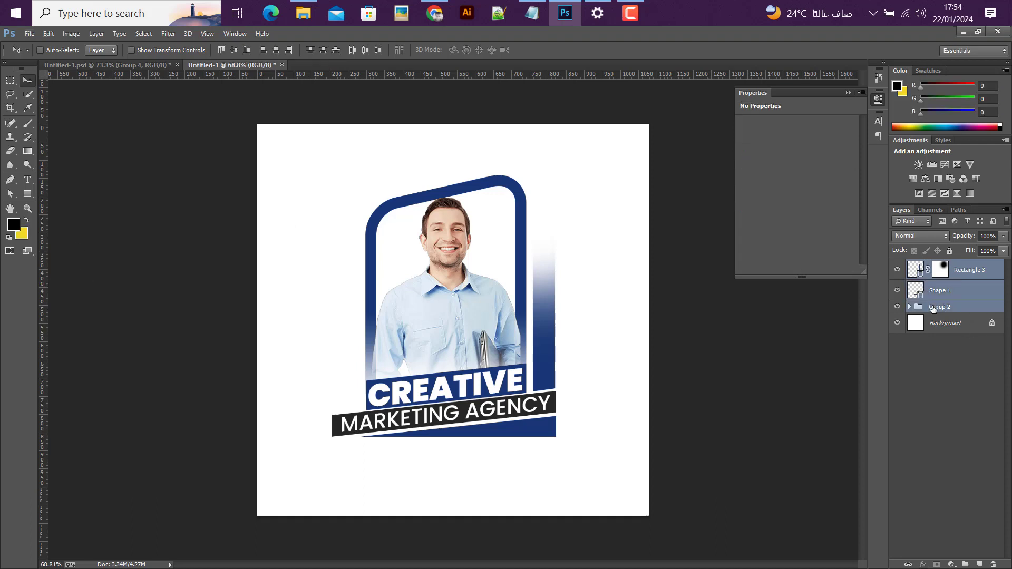
key(ctrl+g)
click(896, 266)
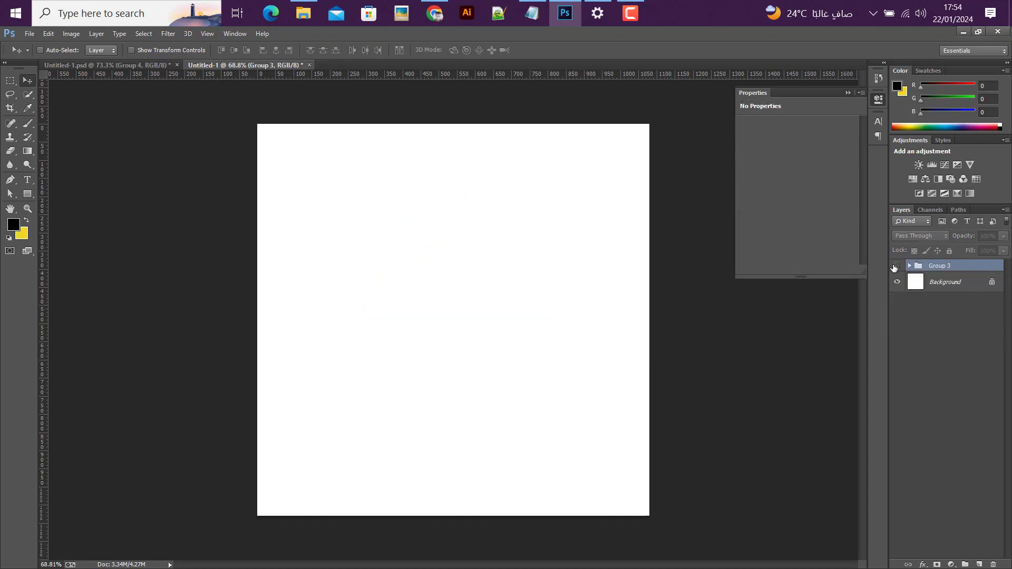
click(895, 267)
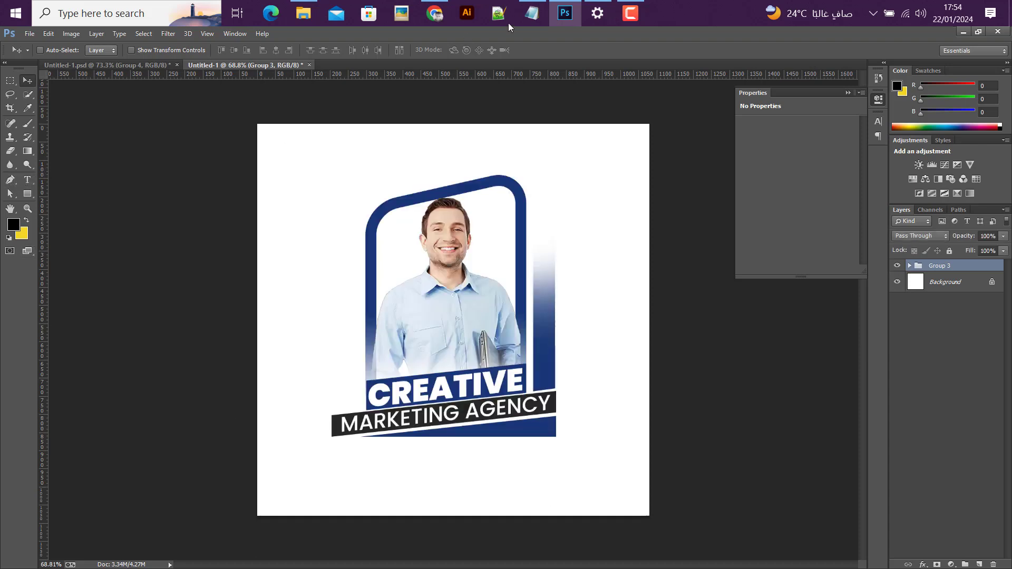
- Copy "grow business with us" from the Notepad document and paste it as a two-line text layer in Photoshop, left of the portrait frame
click(531, 13)
drag(244, 306, 147, 296)
key(ctrl+c)
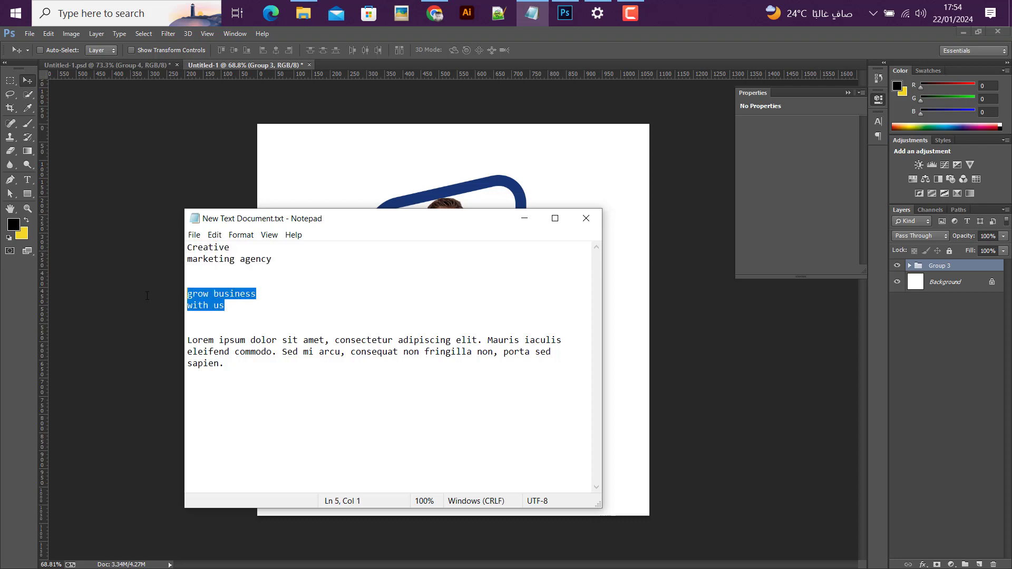
click(523, 218)
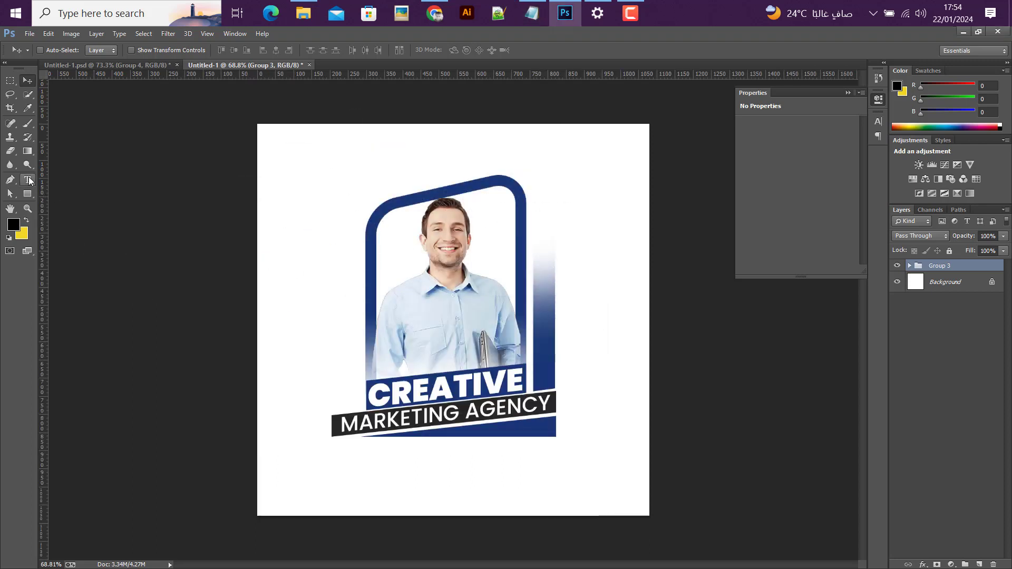
click(28, 179)
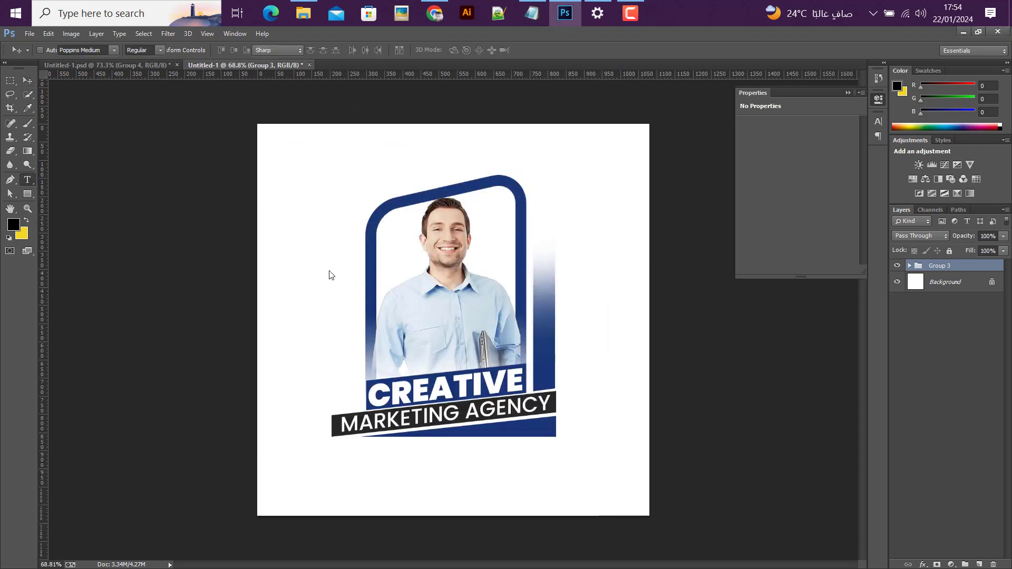
click(307, 206)
key(ctrl+v)
click(28, 80)
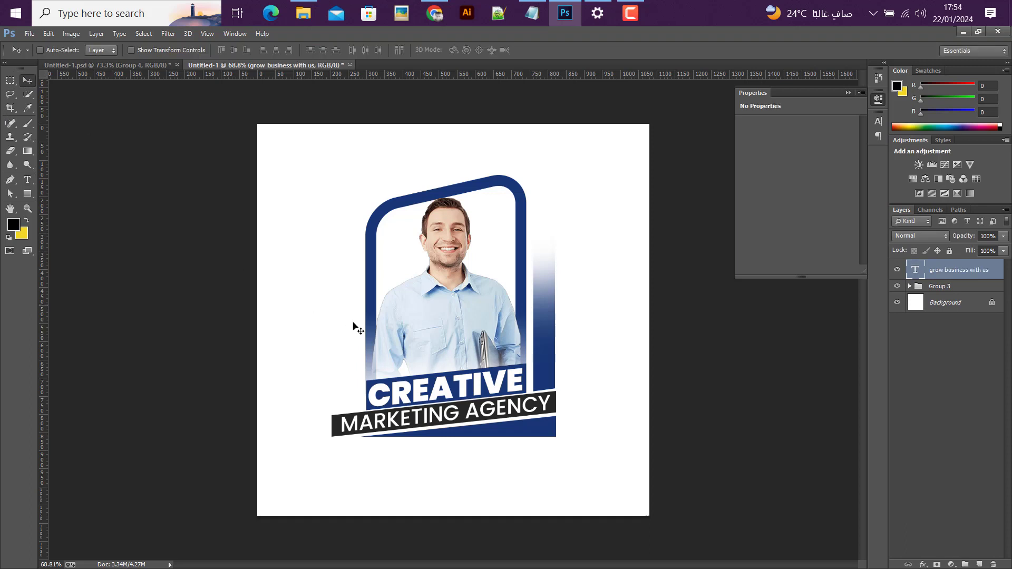
- Scale the "grow business with us" text up proportionally around its centre to about 227%
key(ctrl+t)
drag(333, 225, 356, 227)
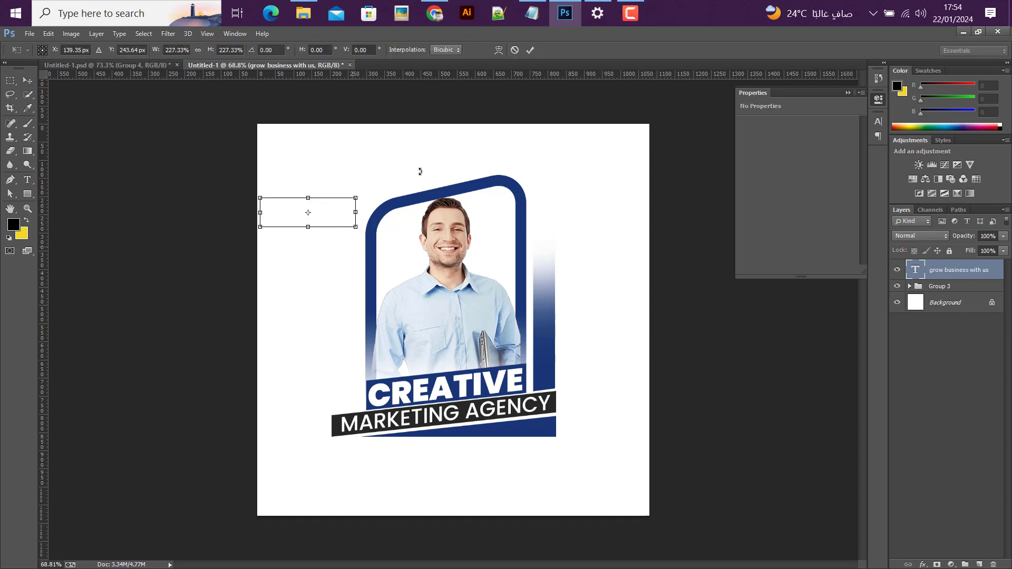
click(531, 49)
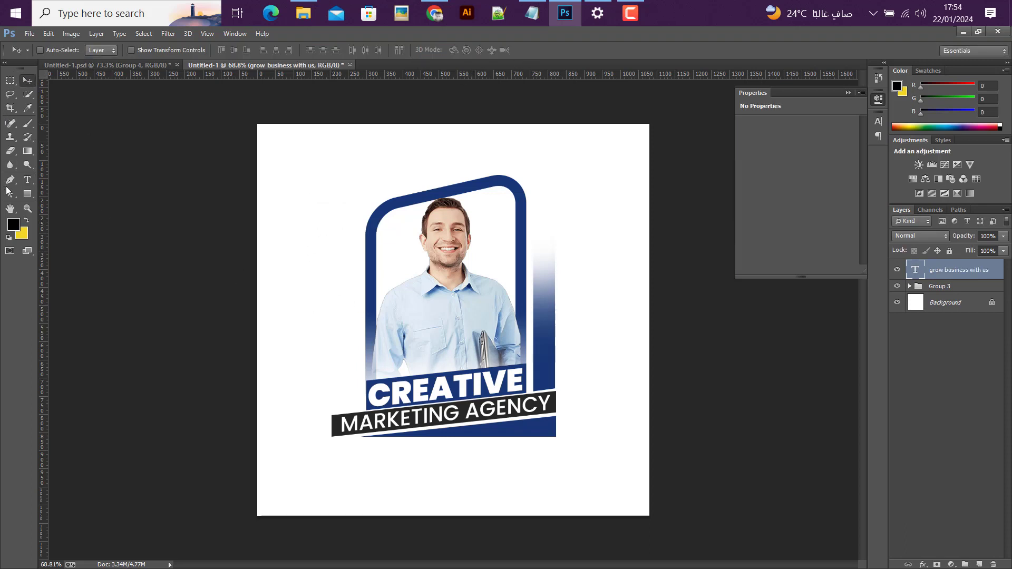
- Color the "grow business with us" text with the dark shade sampled from the MARKETING AGENCY bar
click(28, 193)
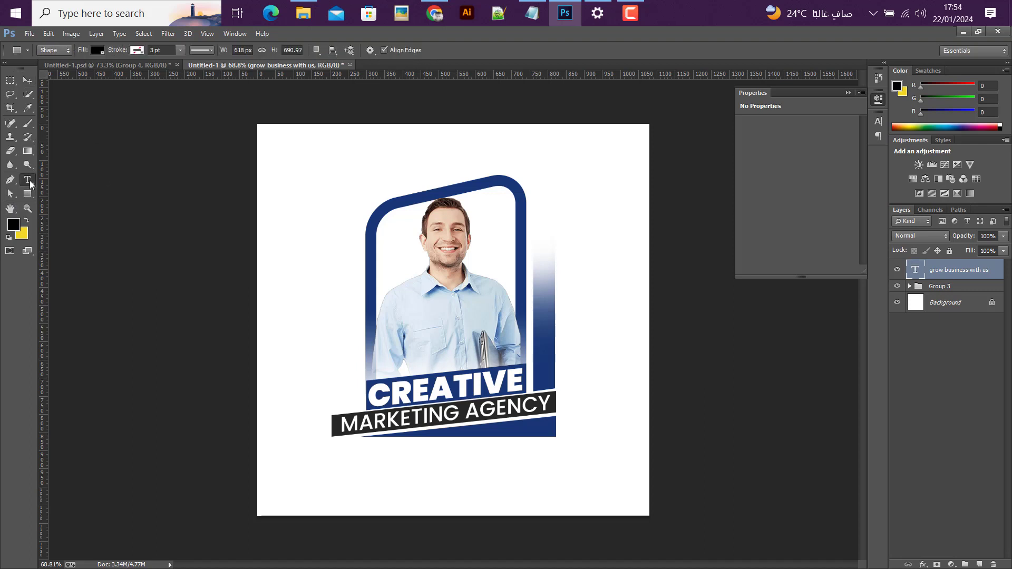
click(27, 180)
click(878, 121)
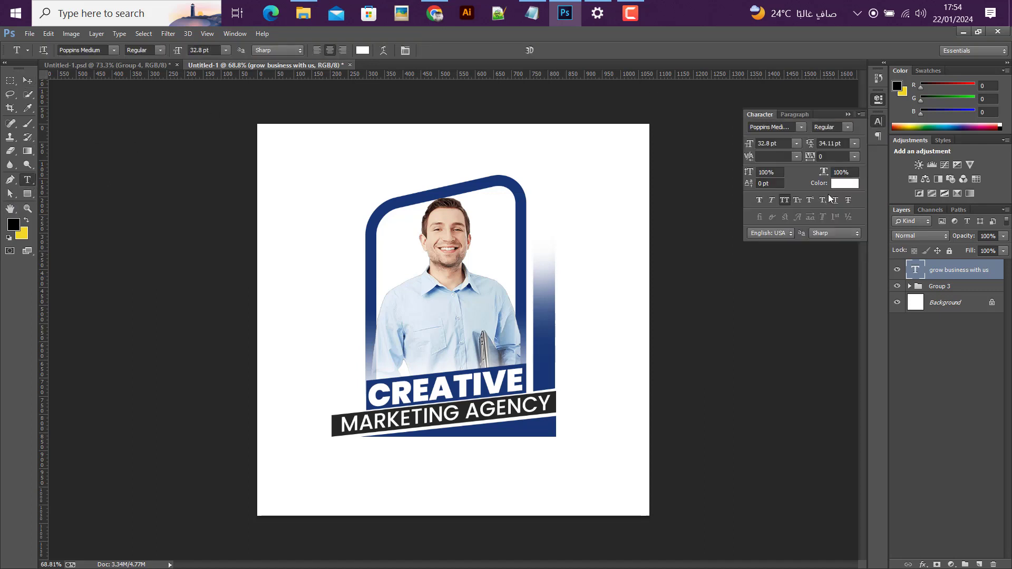
click(845, 183)
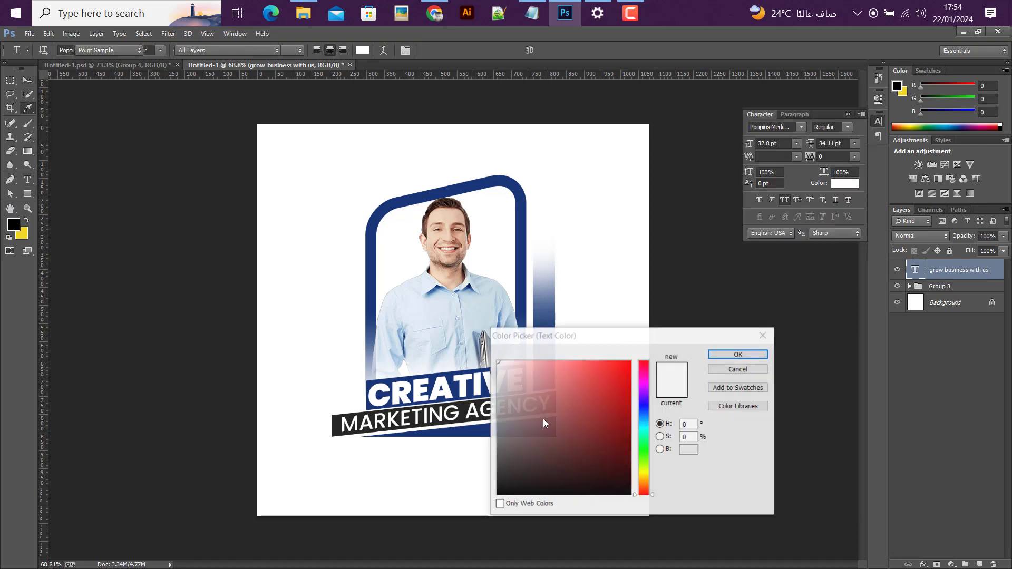
click(340, 428)
click(733, 356)
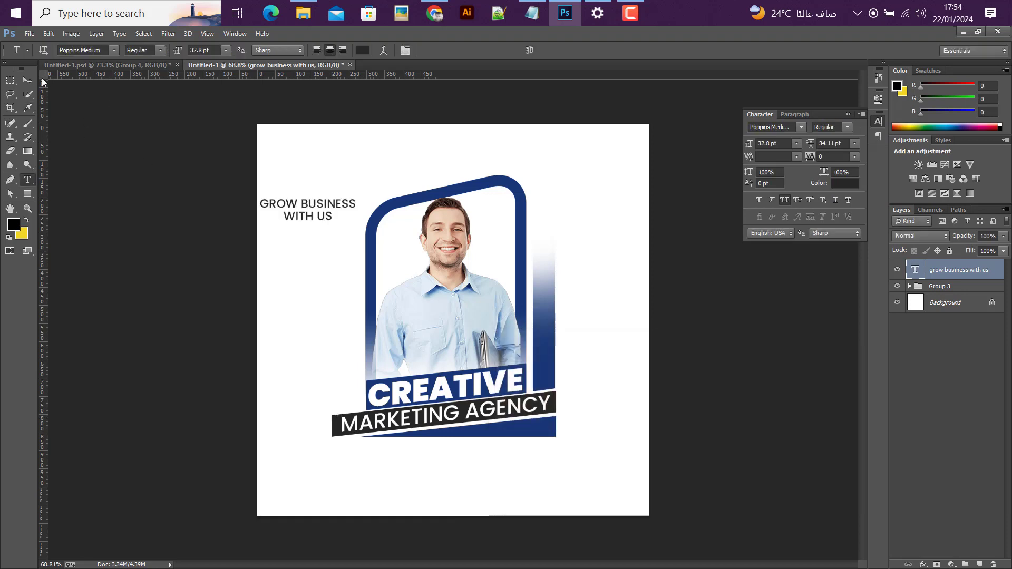
- Rotate the "grow business with us" text to -90°, enlarge it to about 150%, and place it along the portrait frame's left side
key(ctrl+t)
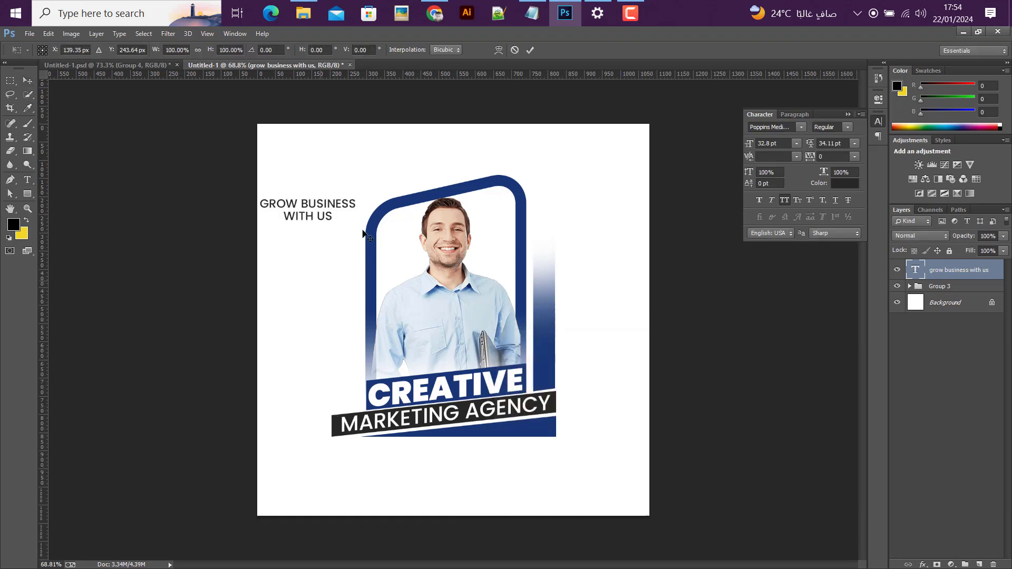
drag(361, 232, 354, 141)
click(530, 50)
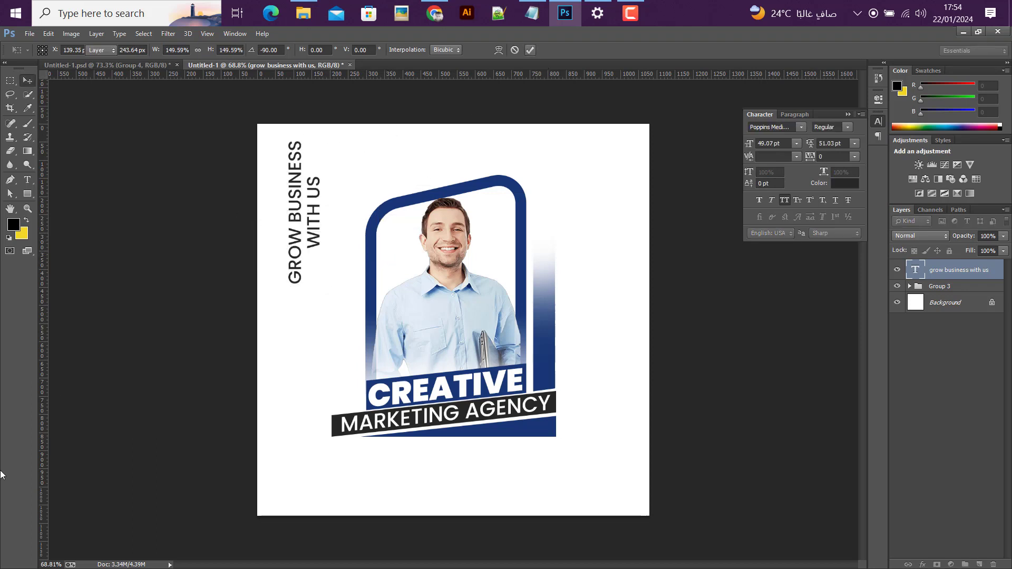
key(v)
drag(300, 236, 336, 342)
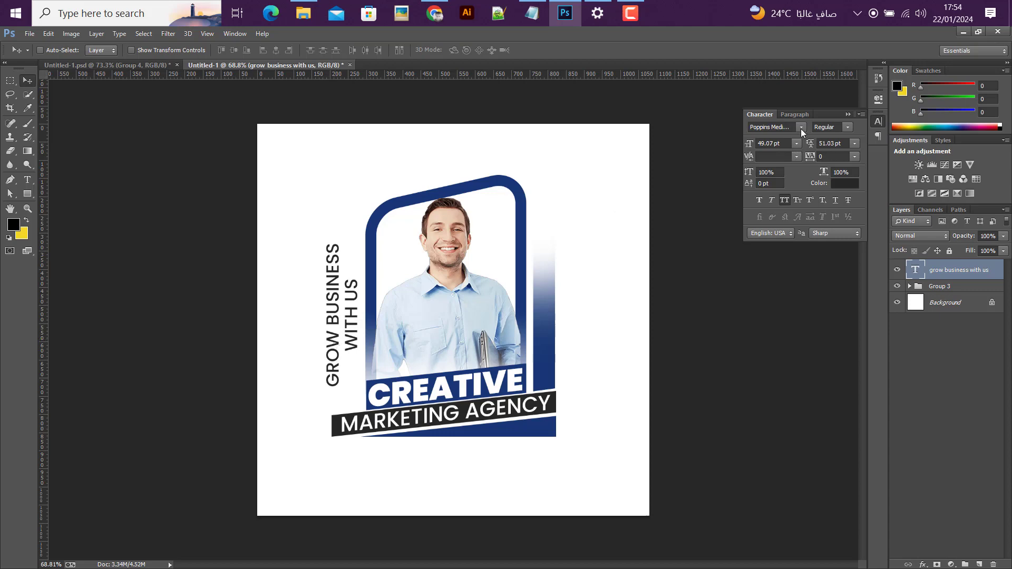
- Change the font of the vertical "grow business with us" text to Poppins ExtraBold
click(802, 129)
scroll(799, 178, up, 2)
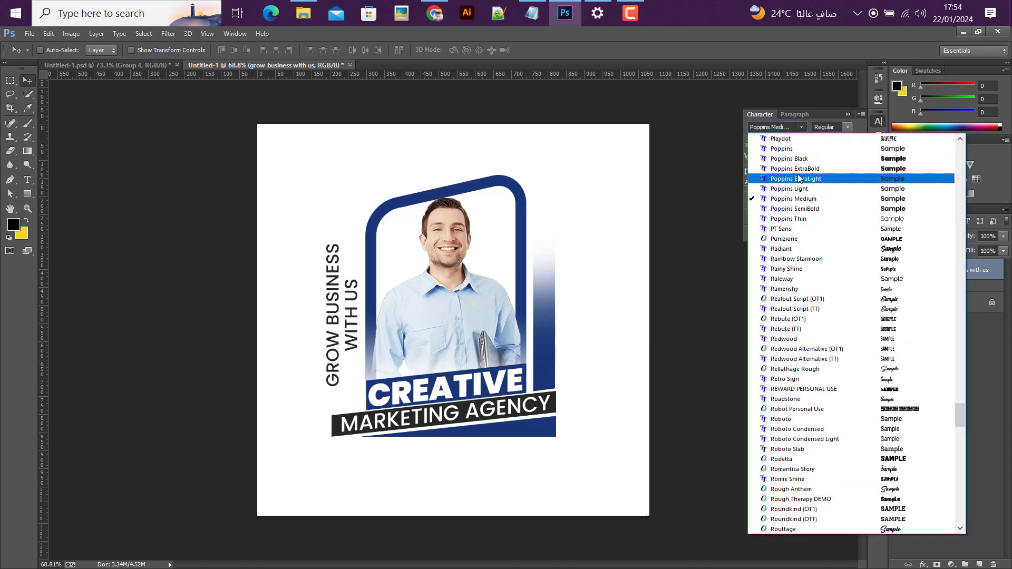
click(798, 178)
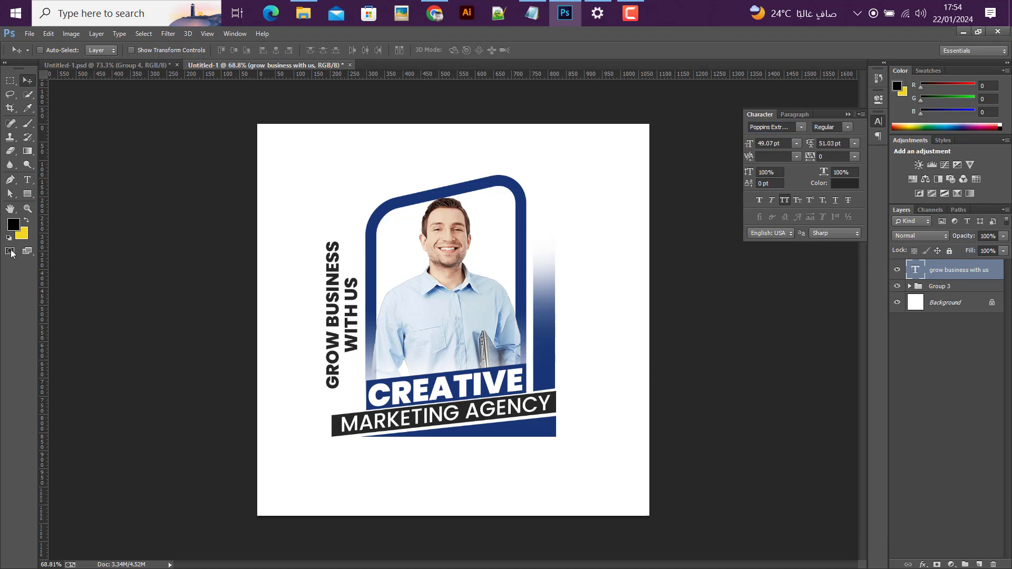
- Draw a tall black rectangle about 56 × 515 px beside the vertical text and place its layer beneath the text layer
click(27, 193)
mouse_move(303, 219)
mouse_down()
mouse_move(308, 379)
mouse_move(332, 406)
mouse_move(323, 406)
mouse_up()
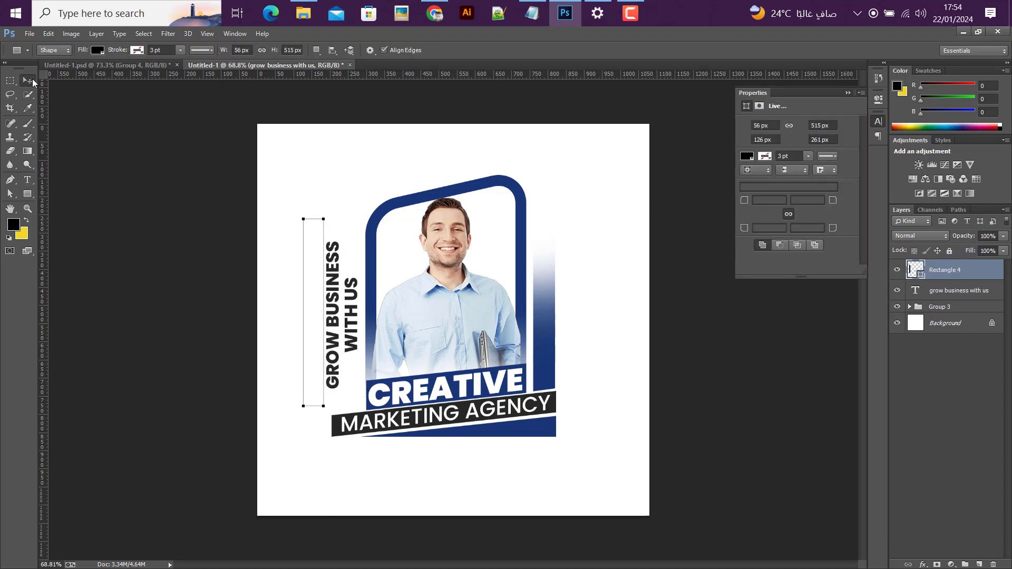
key(v)
drag(941, 270, 942, 298)
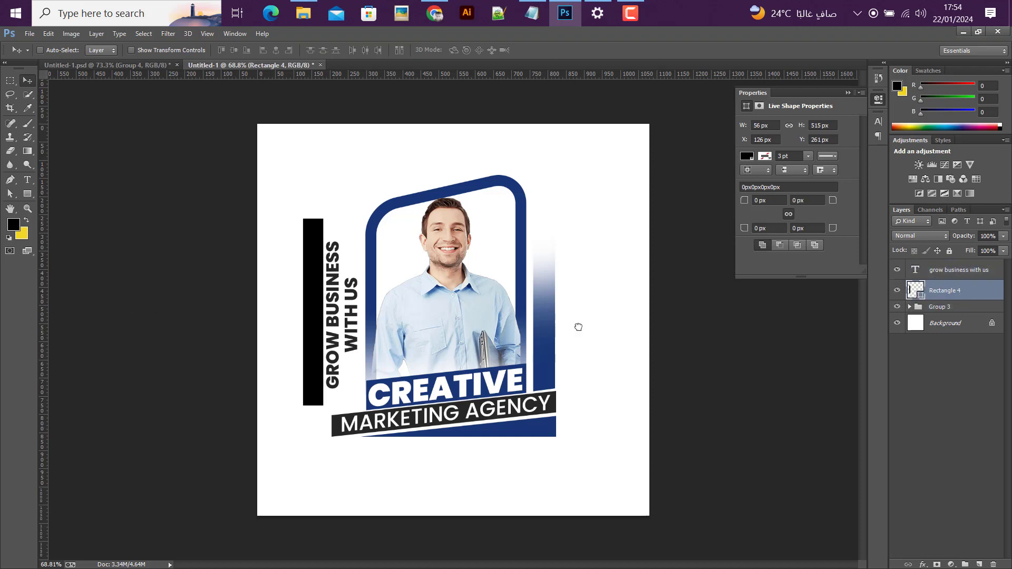
- Move the black rectangle behind the GROW BUSINESS line, narrow it to 55 px, and nudge it to X 179 px, Y 253 px
drag(320, 285, 335, 284)
scroll(335, 284, up, 3)
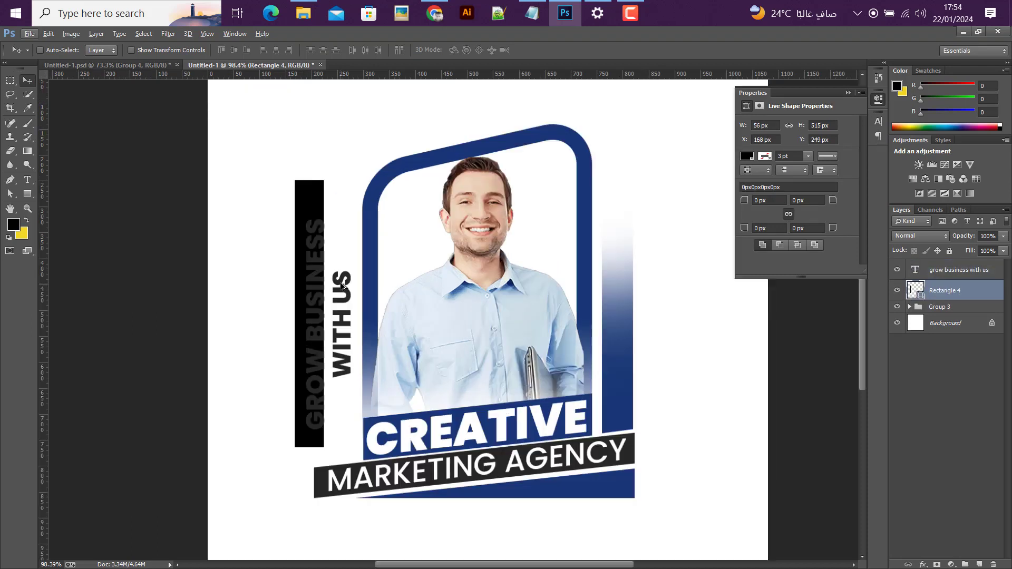
key(ctrl+t)
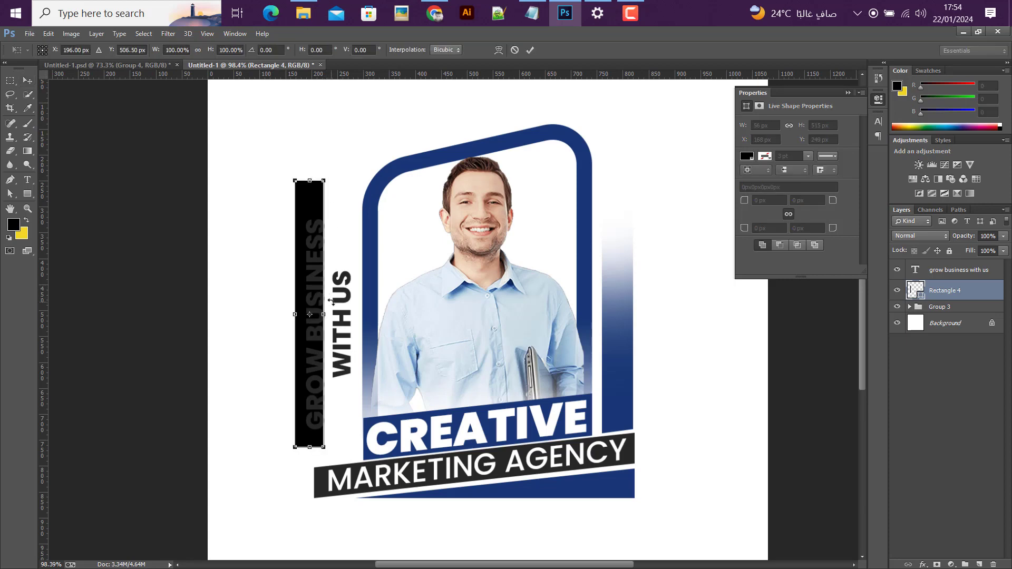
drag(329, 316, 303, 315)
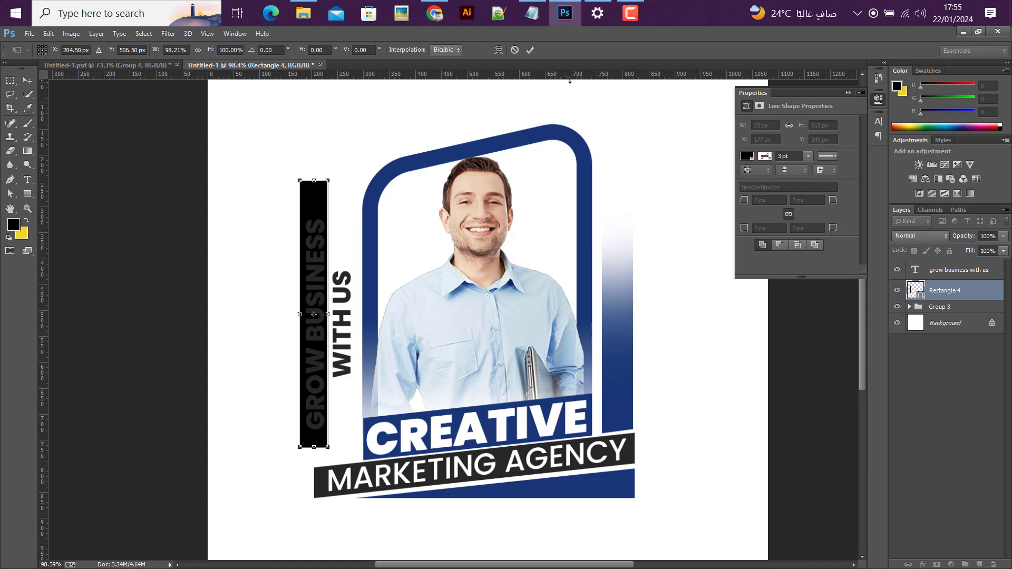
click(530, 50)
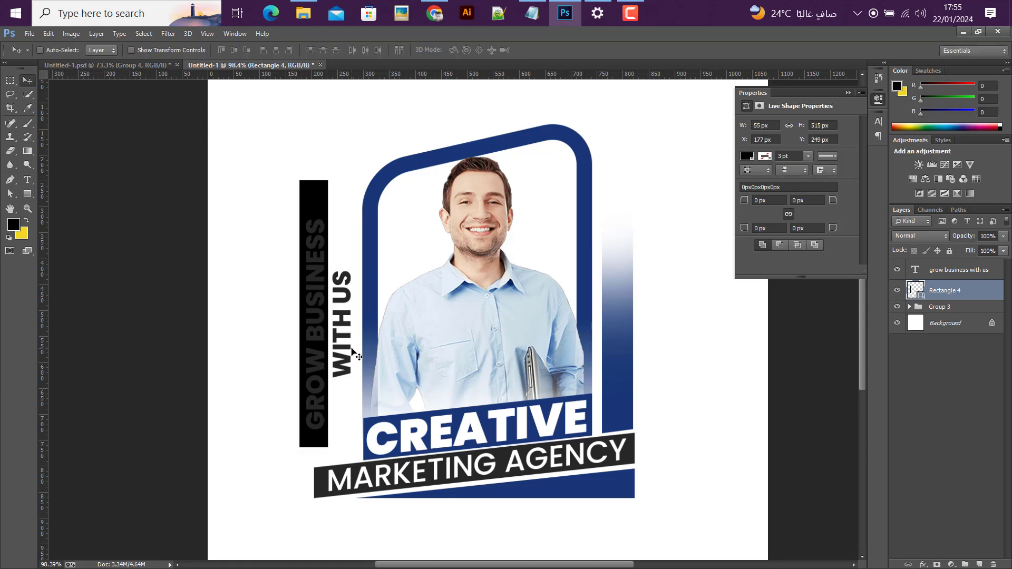
key(Down)
key(Down)
key(Right)
key(Right)
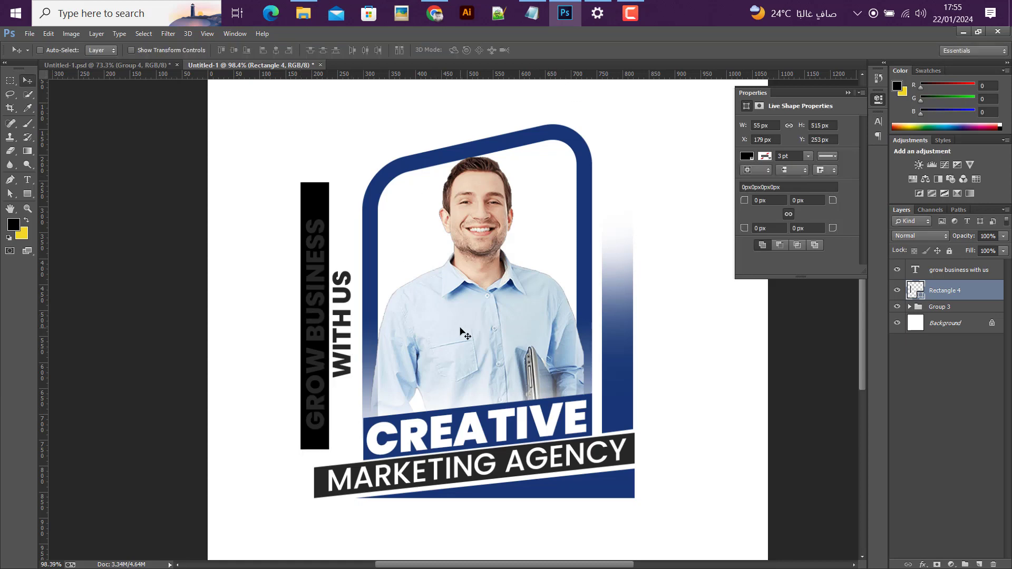
scroll(461, 332, down, 1)
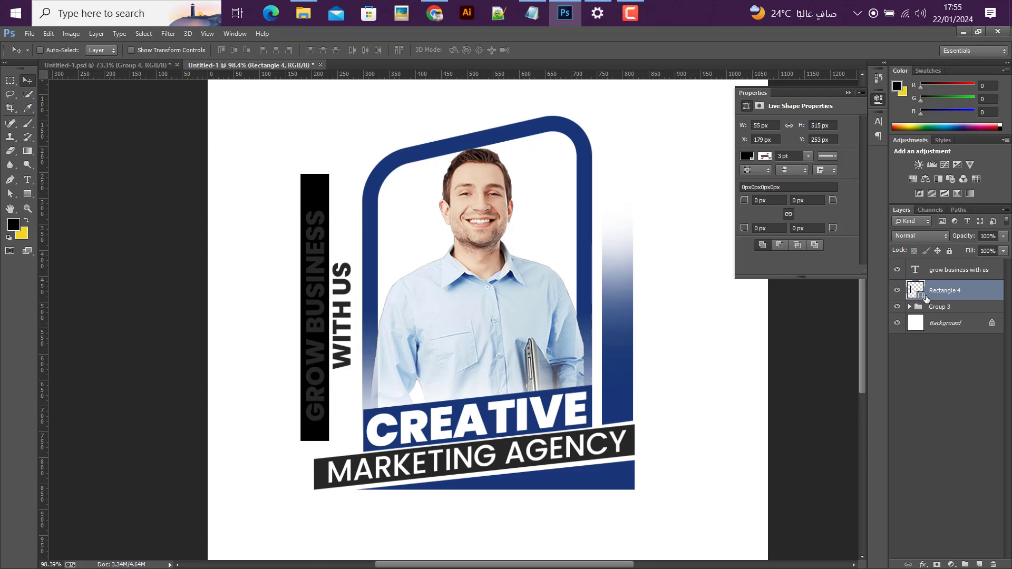
- Recolor the side rectangle with the blue #173774 sampled from the design
double_click(922, 297)
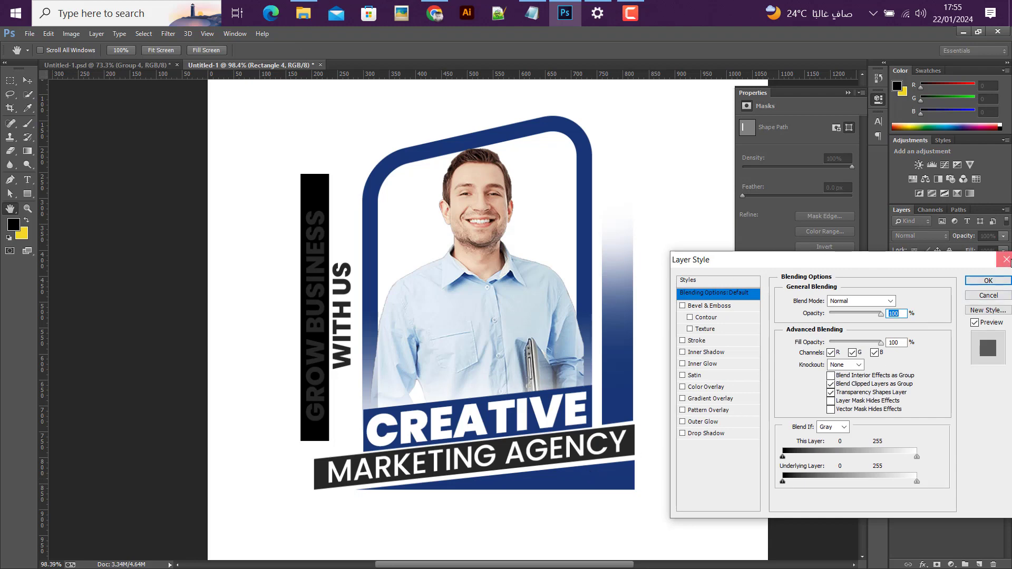
click(1006, 259)
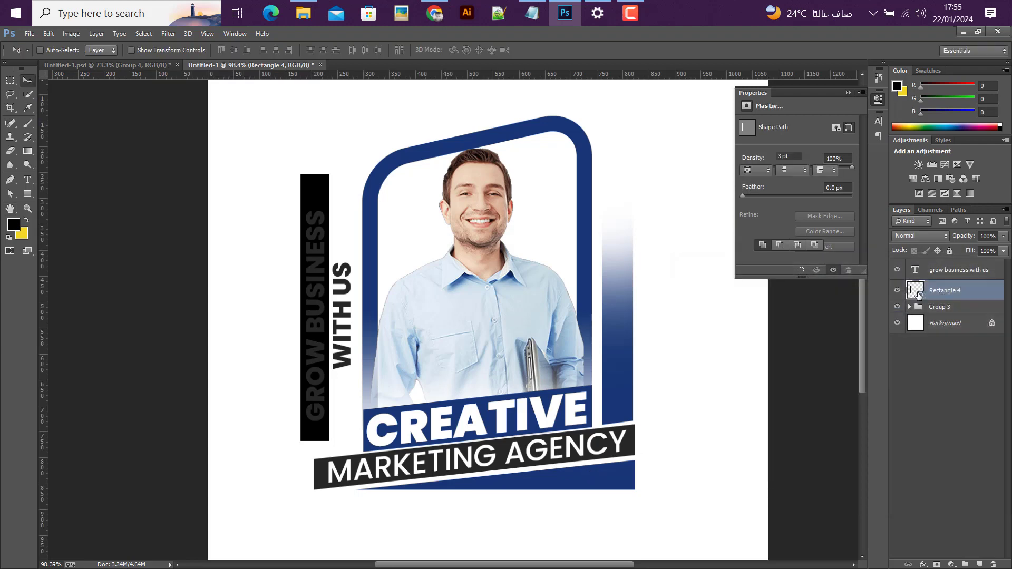
double_click(917, 295)
click(486, 461)
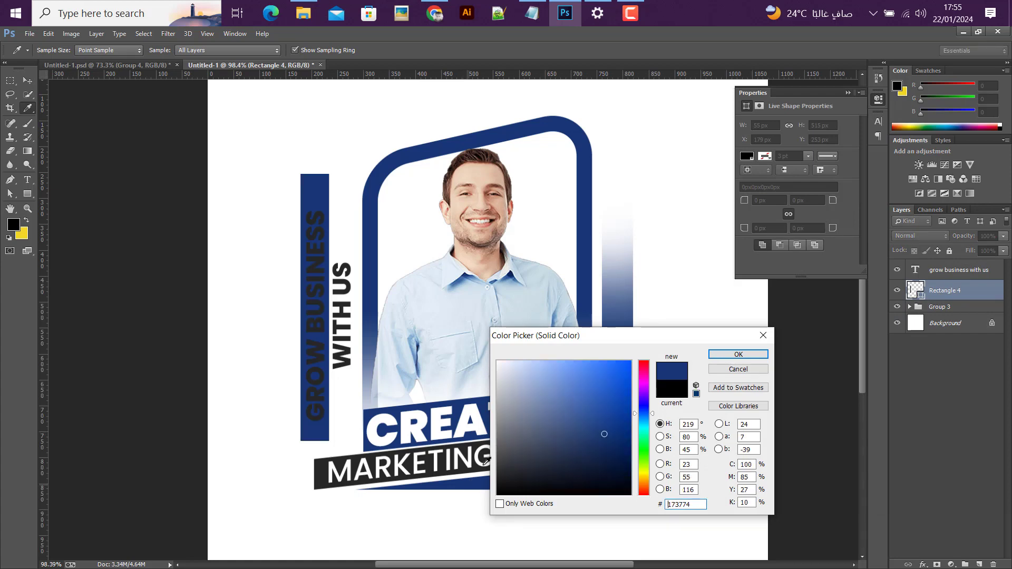
click(723, 355)
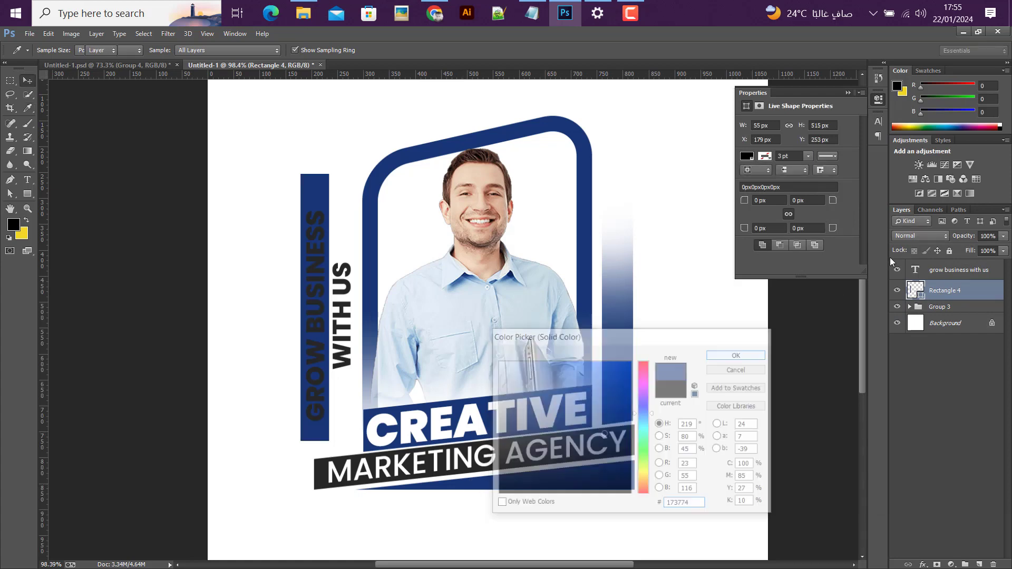
- Color only the GROW BUSINESS line of the vertical text white (ffffff)
click(918, 270)
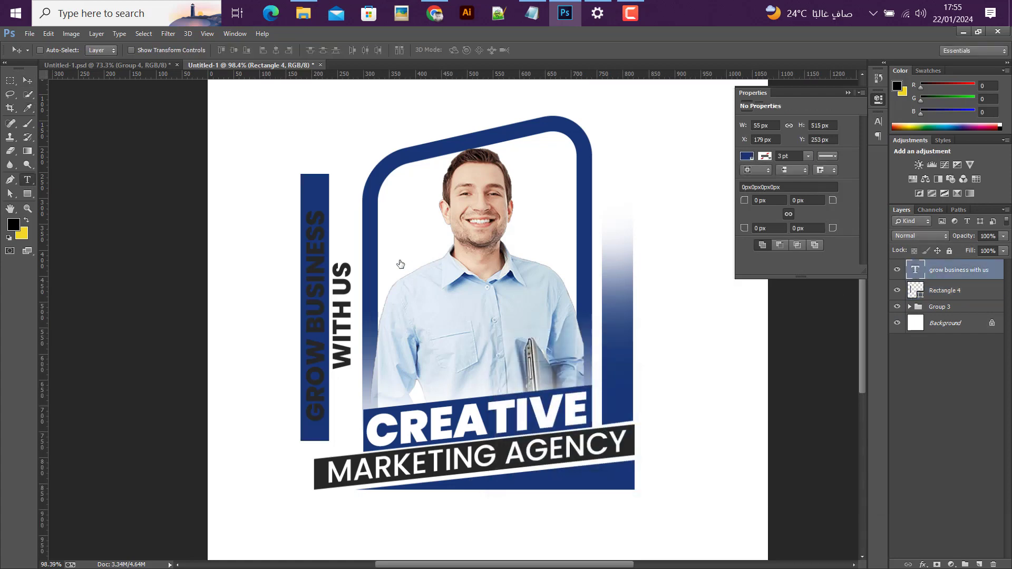
drag(318, 207, 307, 353)
click(316, 196)
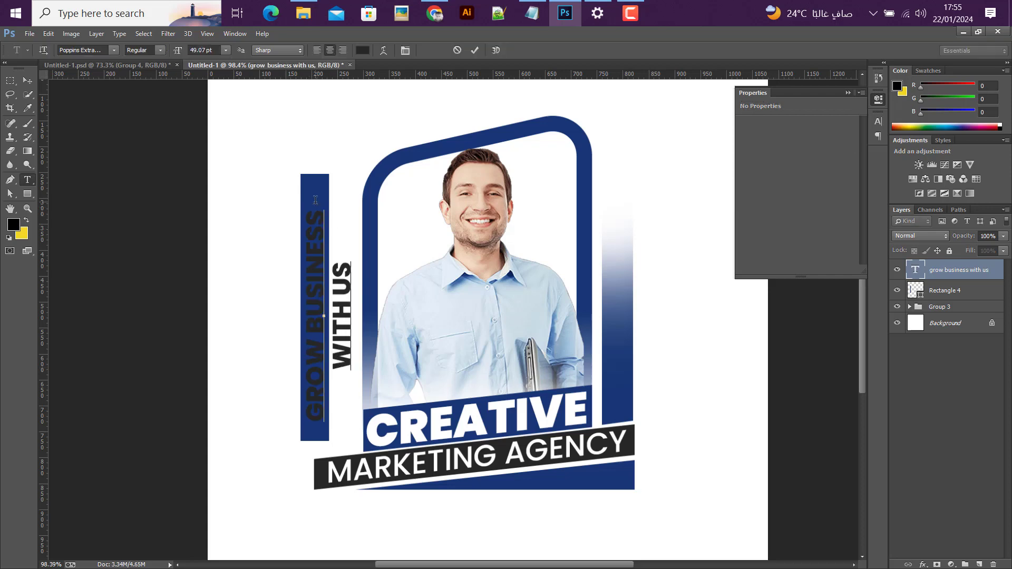
drag(315, 200, 308, 418)
click(363, 50)
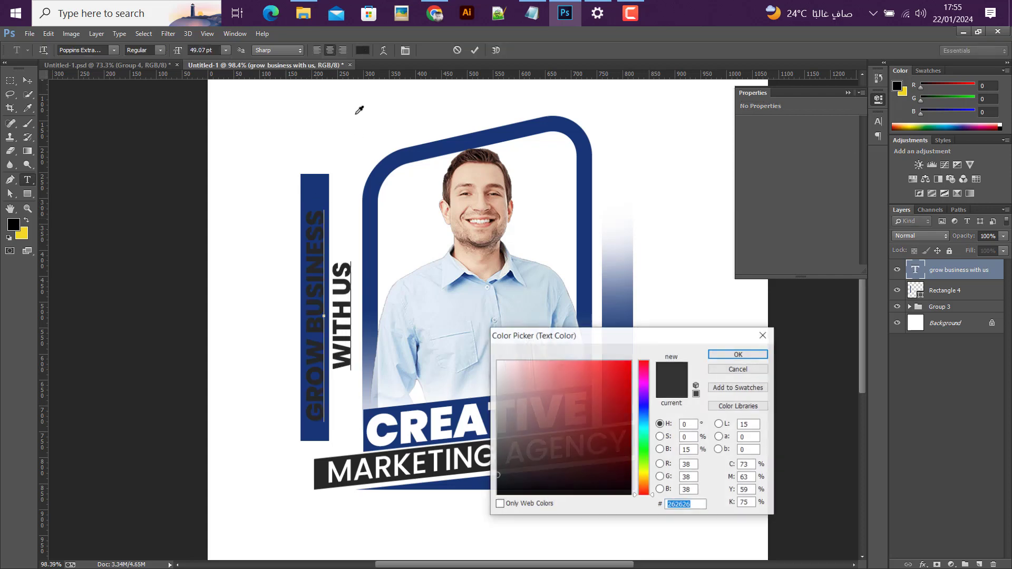
text(ffffff)
click(738, 354)
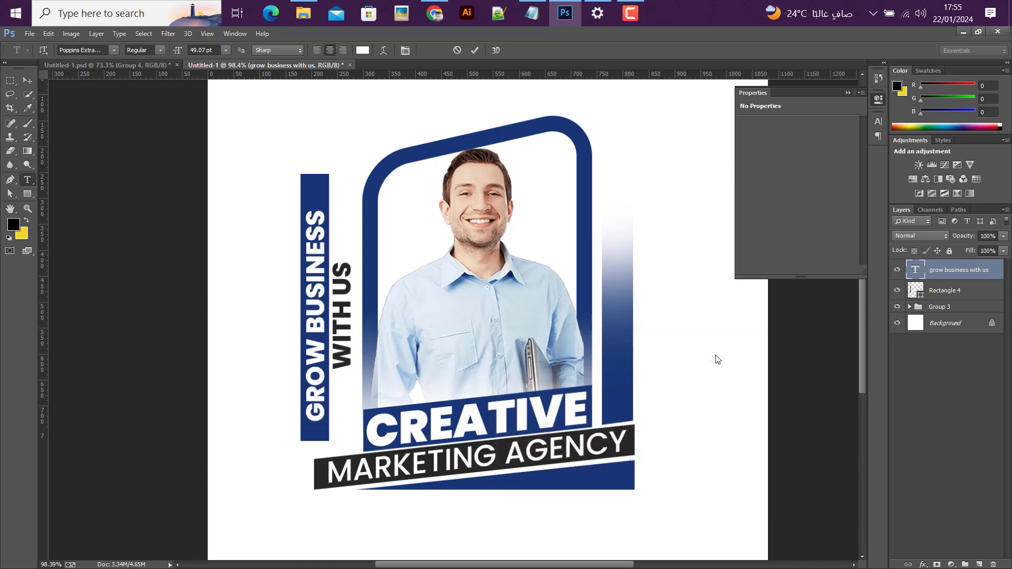
click(30, 82)
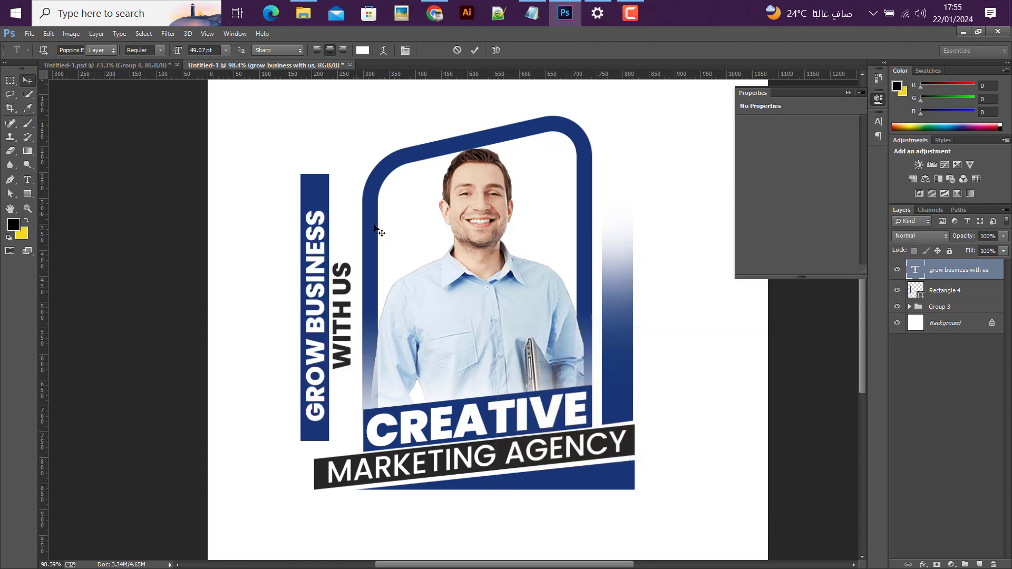
- Stretch the blue side rectangle vertically around its centre to about 108.5% of its height
click(945, 289)
key(ctrl+t)
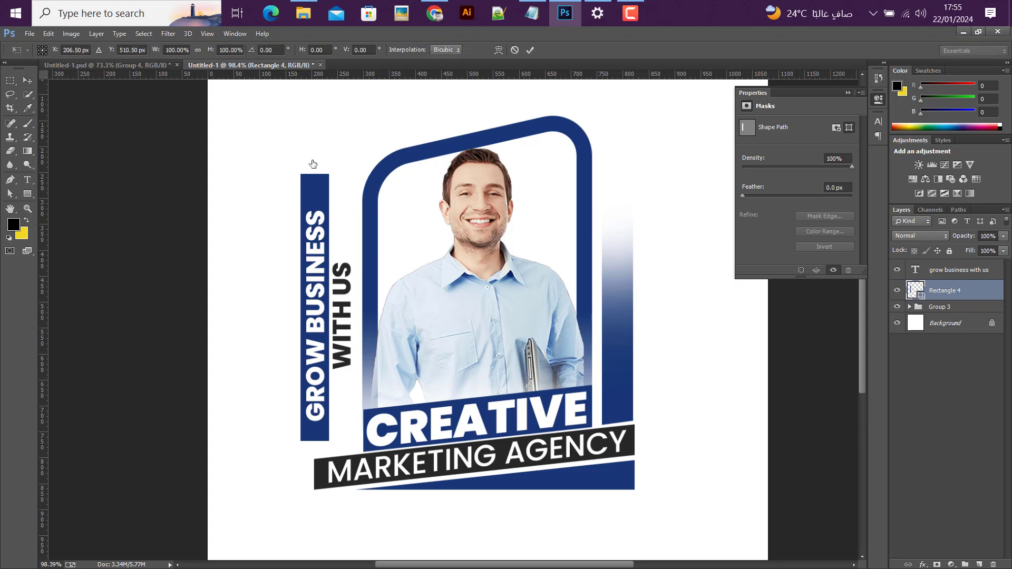
drag(315, 167, 315, 158)
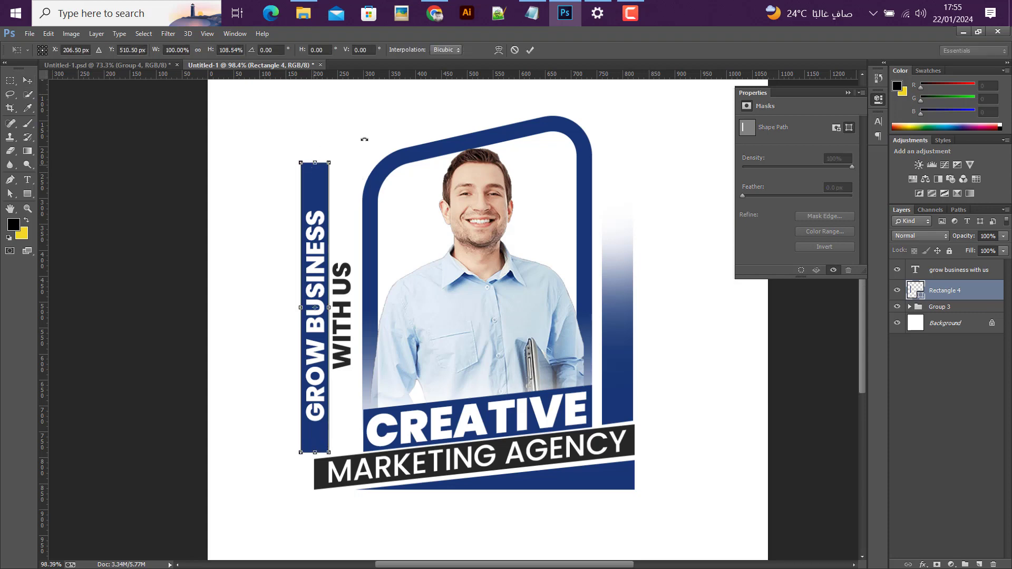
click(530, 50)
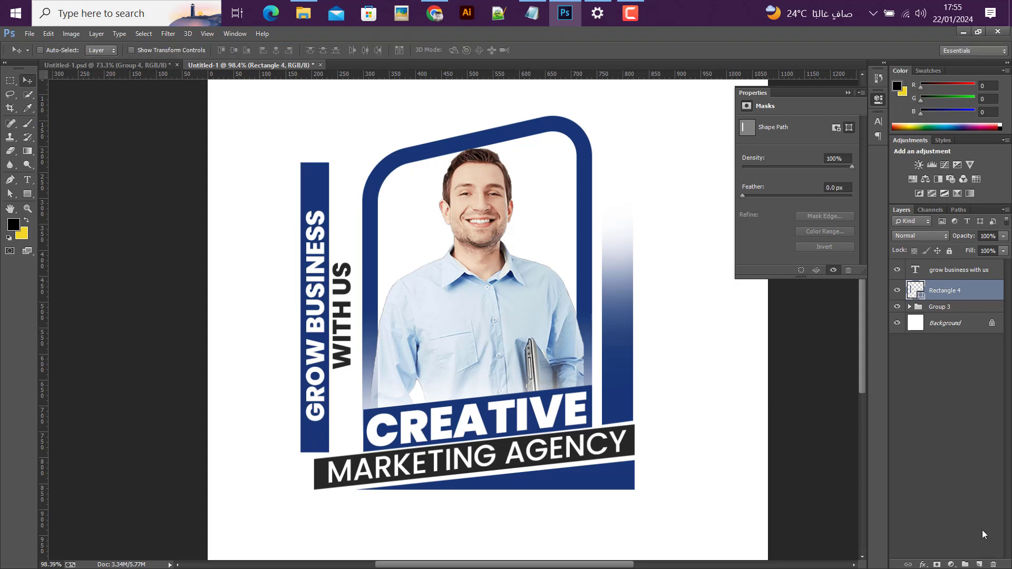
- Add a layer mask to the blue side rectangle and fade its upper and lower ends with a soft 500 px black brush
click(936, 564)
click(28, 123)
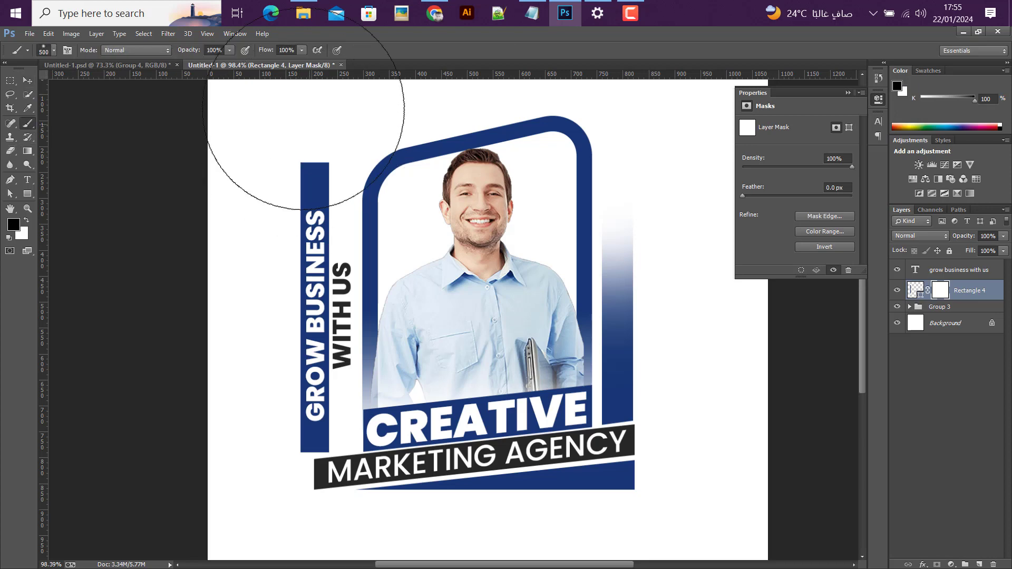
scroll(298, 120, down, 3)
mouse_move(327, 129)
mouse_down()
mouse_move(319, 118)
mouse_move(319, 131)
mouse_up()
mouse_move(322, 484)
mouse_down()
mouse_move(325, 495)
mouse_move(293, 501)
mouse_up()
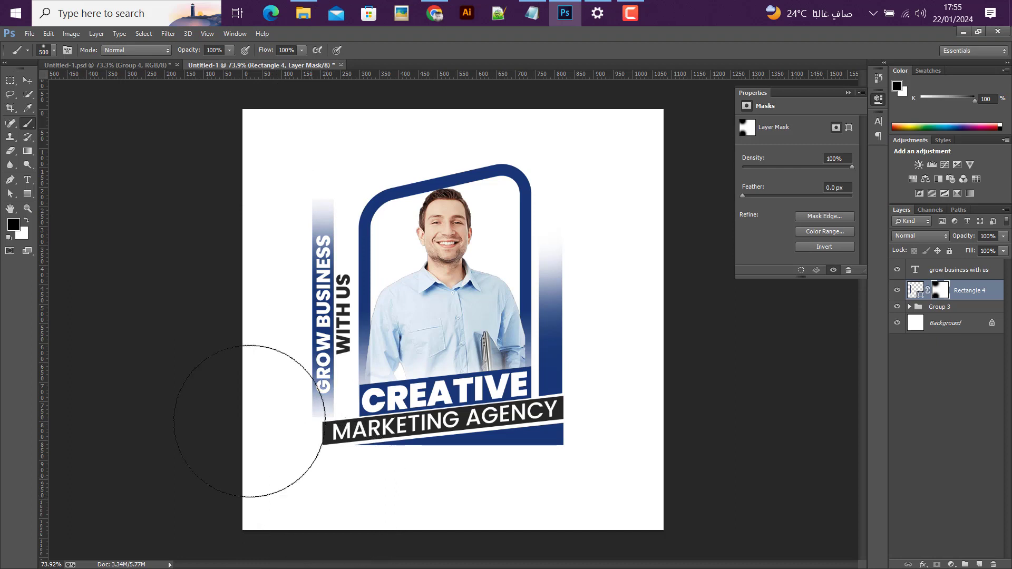
click(27, 81)
scroll(298, 343, down, 1)
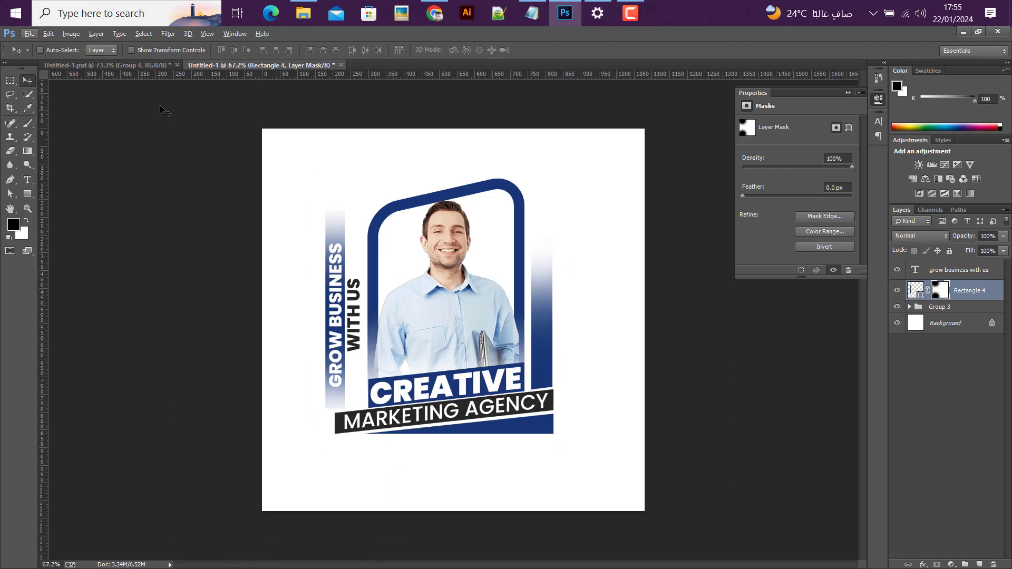
- Check the finished reference design, and scale the vertical text, its blue bar and Group 3 together to about 98.5%
key(ctrl+Tab)
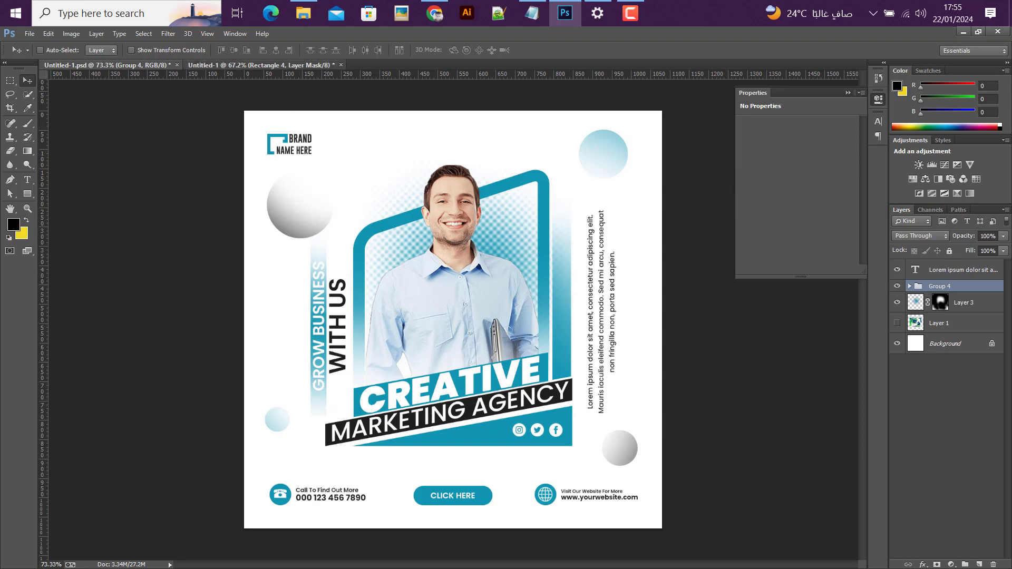
click(260, 67)
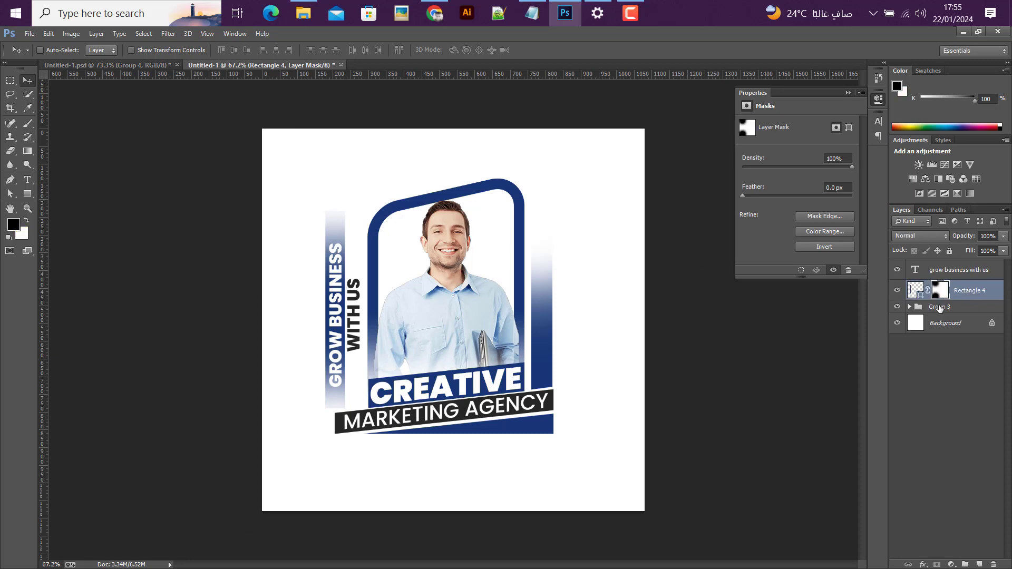
shift+click(939, 308)
shift+click(940, 270)
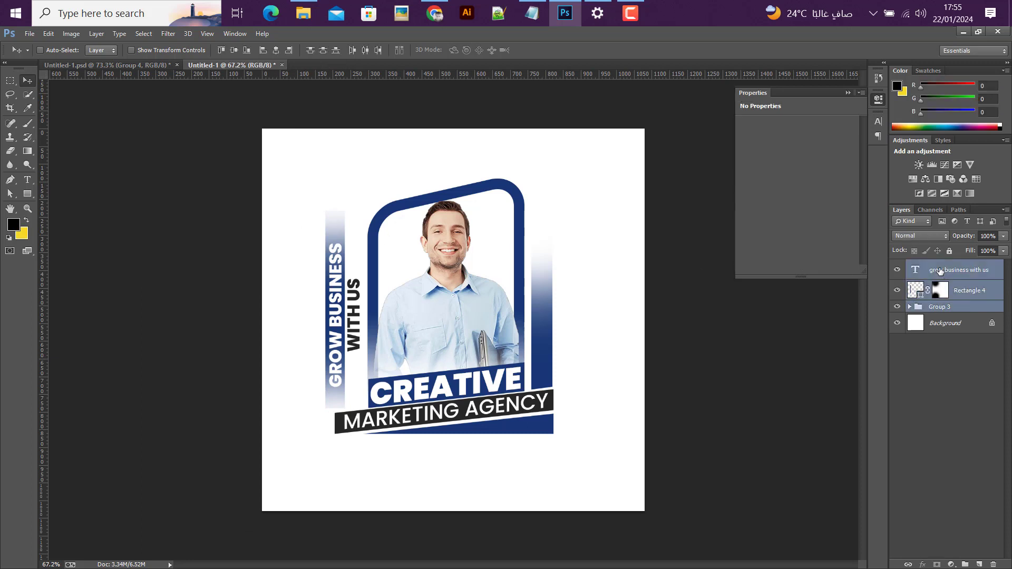
key(ctrl+t)
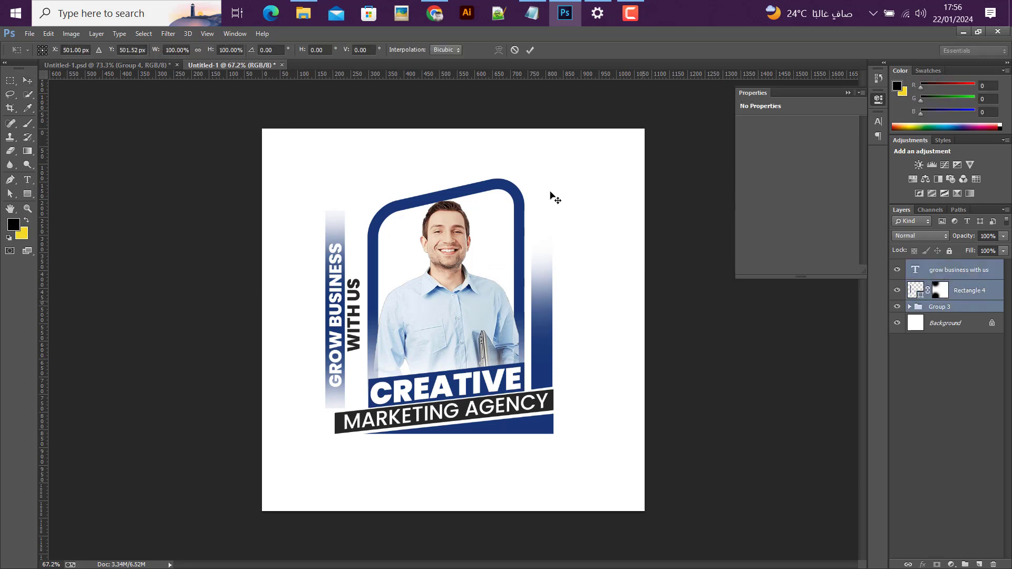
drag(553, 179, 550, 183)
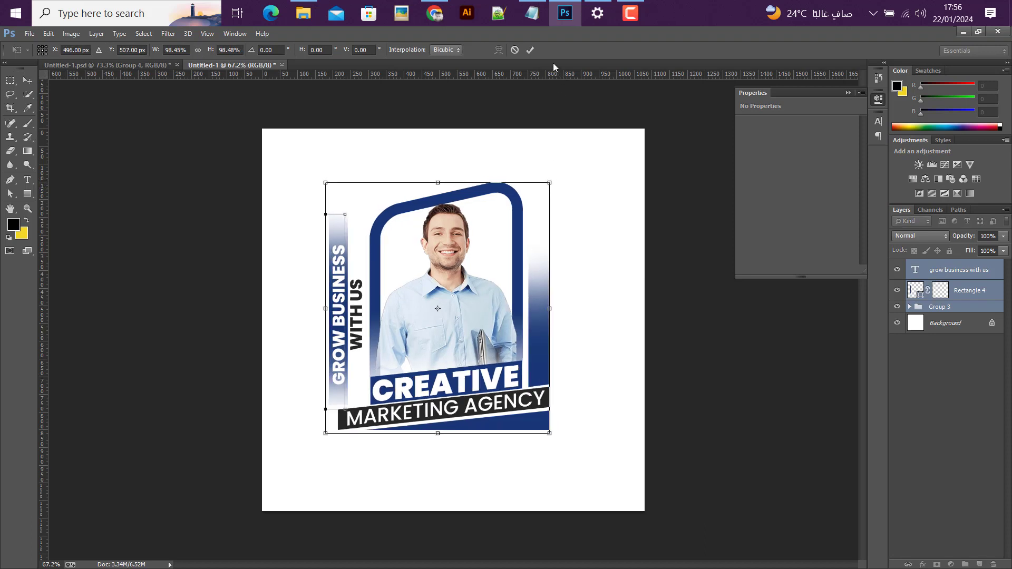
click(530, 49)
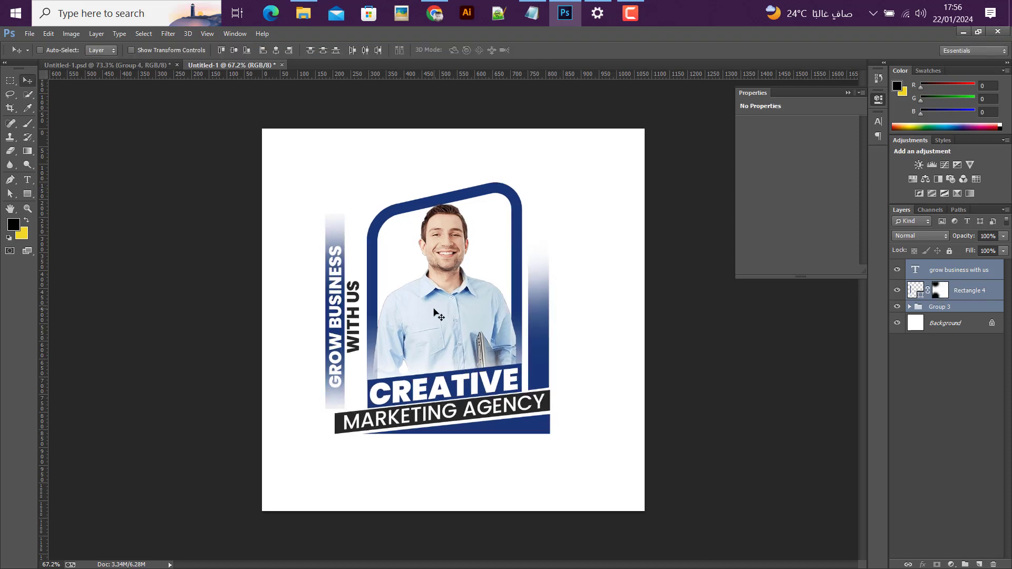
- Group the three selected layers, centre the group horizontally on the canvas, and shift it 60 px to the left
key(ctrl+g)
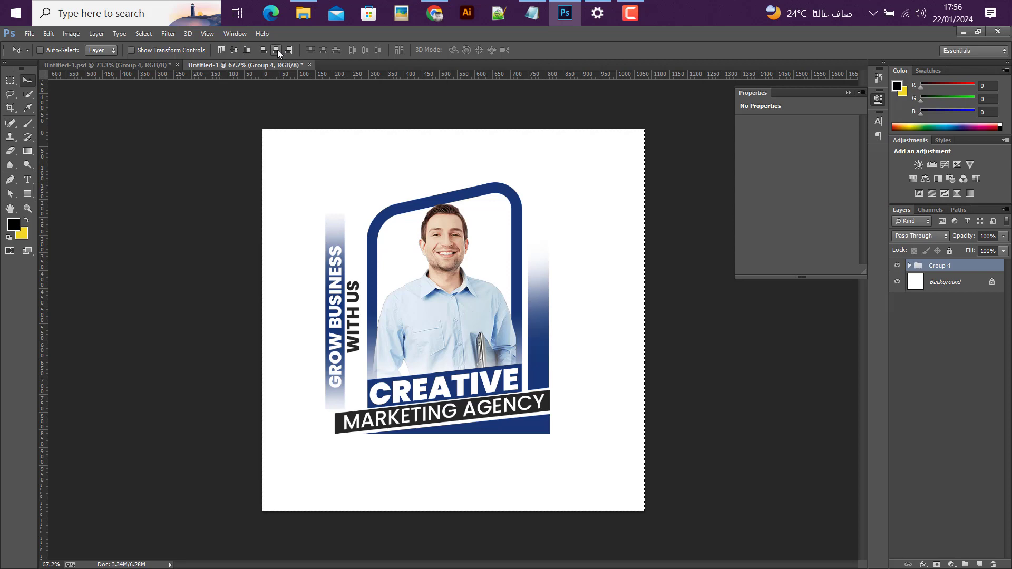
click(278, 49)
key(ctrl+d)
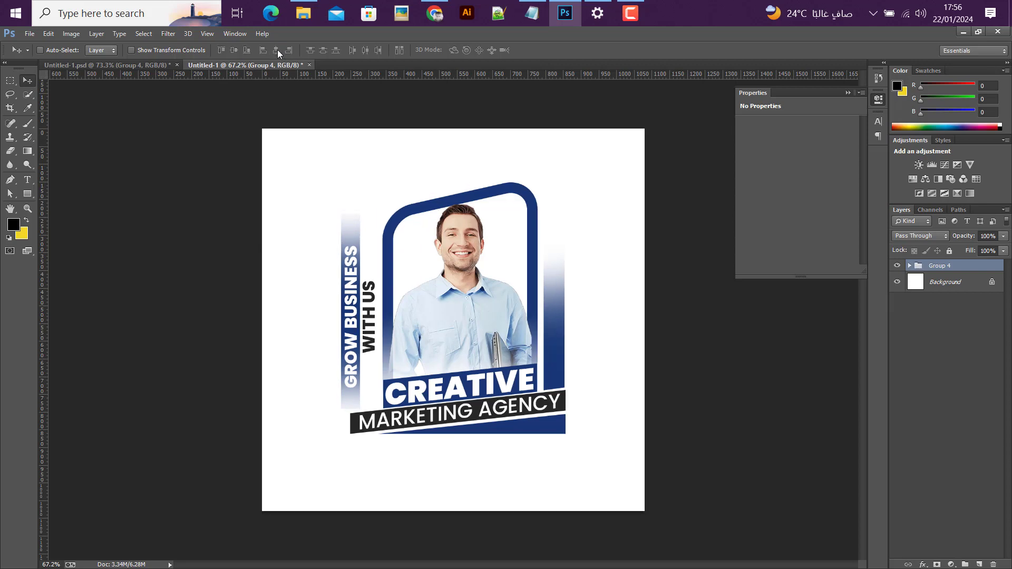
key(shift+Left)
key(shift+Left)
key(shift+Left)
key(shift+Left)
key(shift+Left)
key(shift+Left)
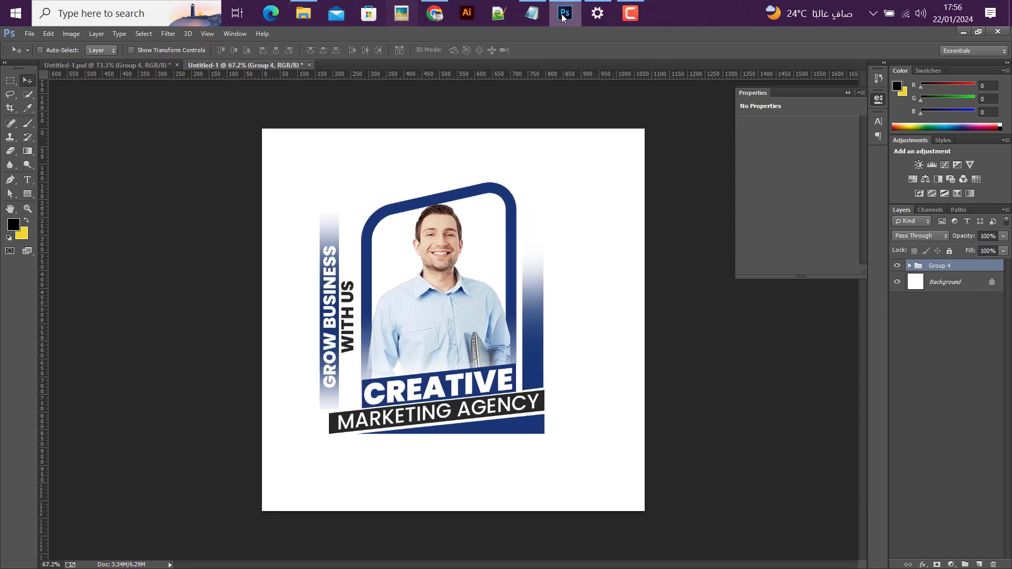
- Copy the Lorem ipsum paragraph from the Notepad file and paste it into a new text box above the portrait in Photoshop
click(532, 13)
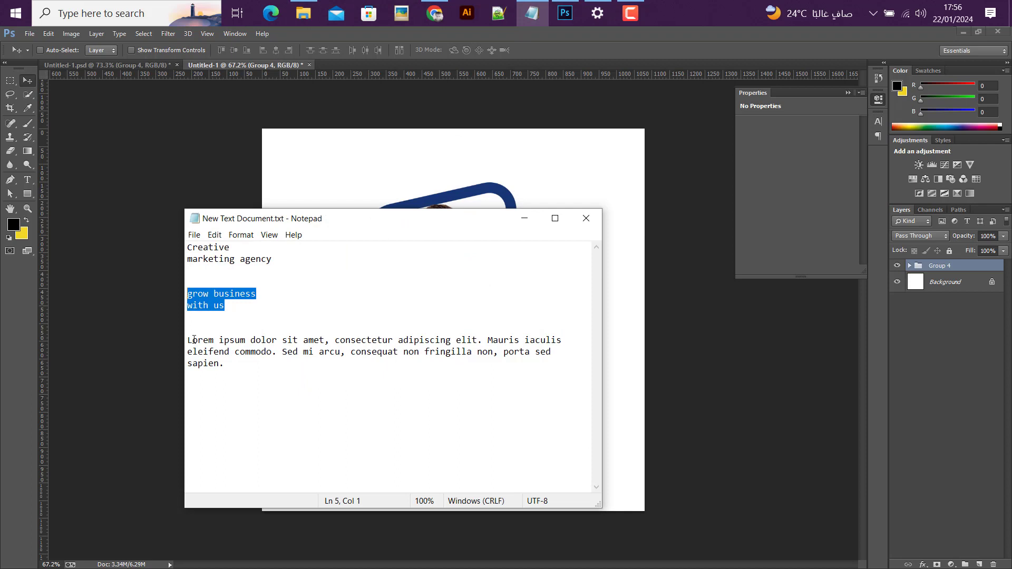
drag(190, 340, 244, 372)
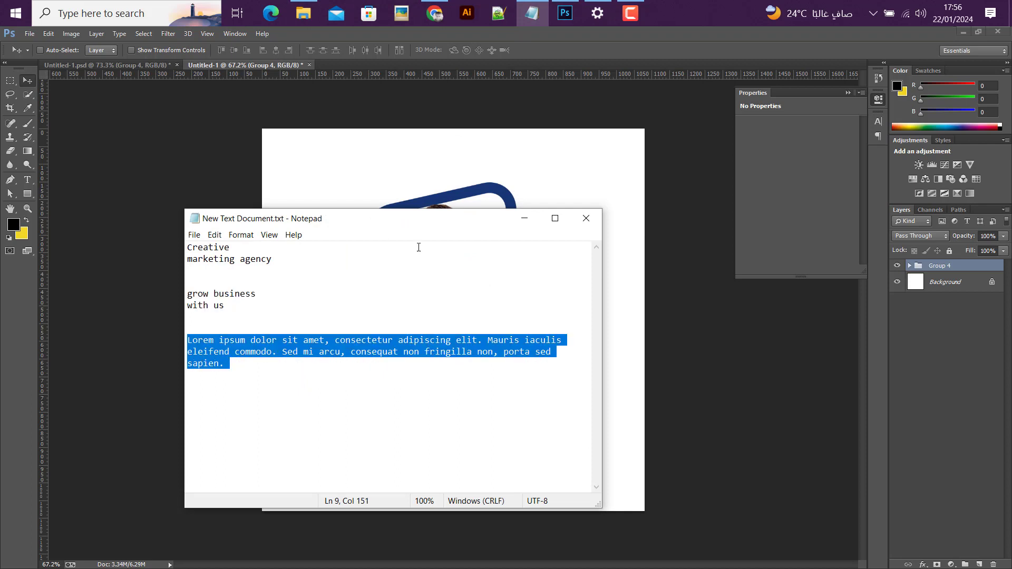
click(525, 218)
click(27, 180)
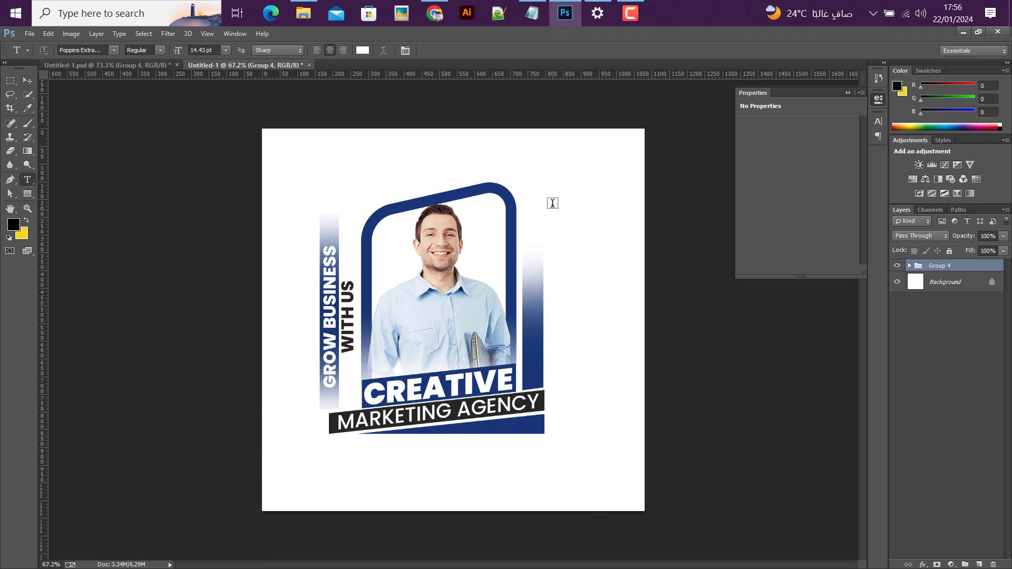
drag(305, 150, 554, 213)
key(ctrl+v)
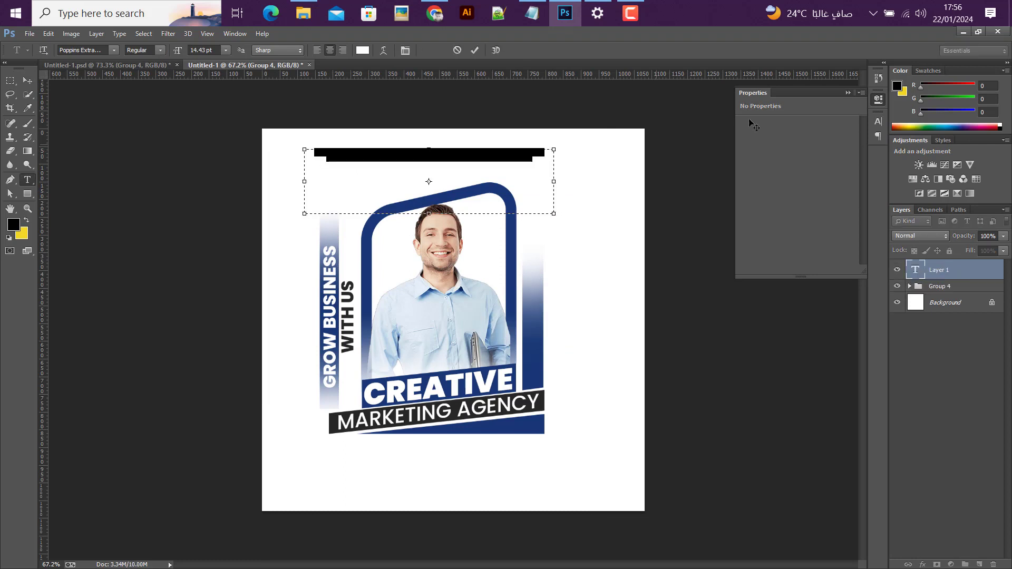
- Format the paragraph in Poppins Medium with dark grey 262626 sampled from the slanted bar, all caps off and 24 pt leading
click(878, 123)
click(845, 183)
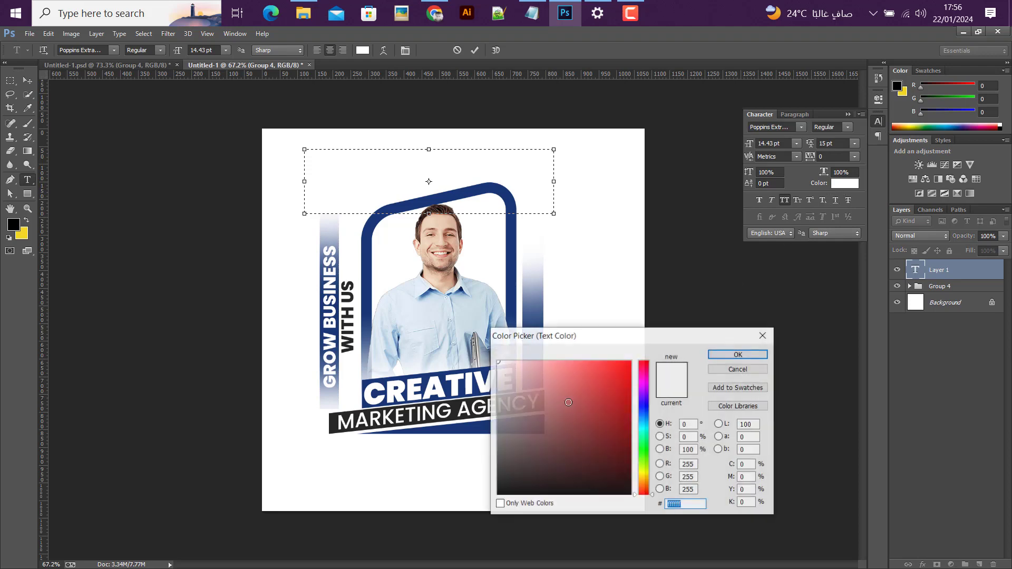
click(340, 421)
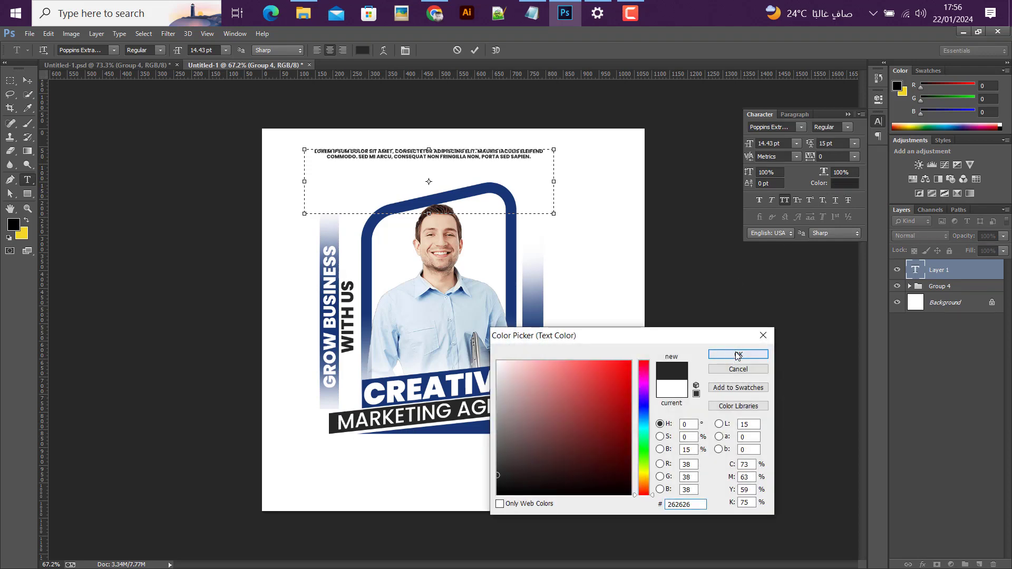
click(738, 356)
click(786, 199)
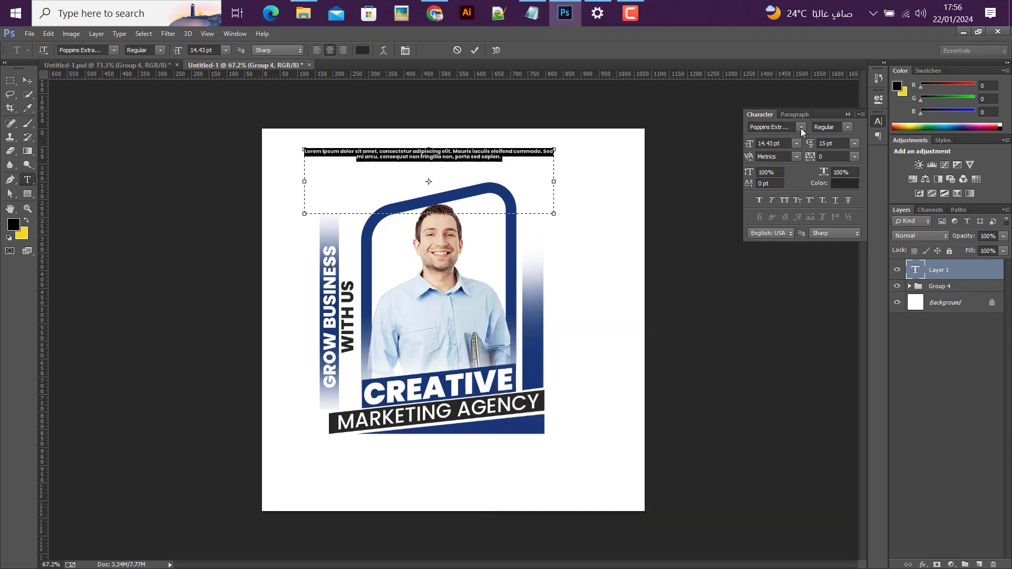
click(801, 128)
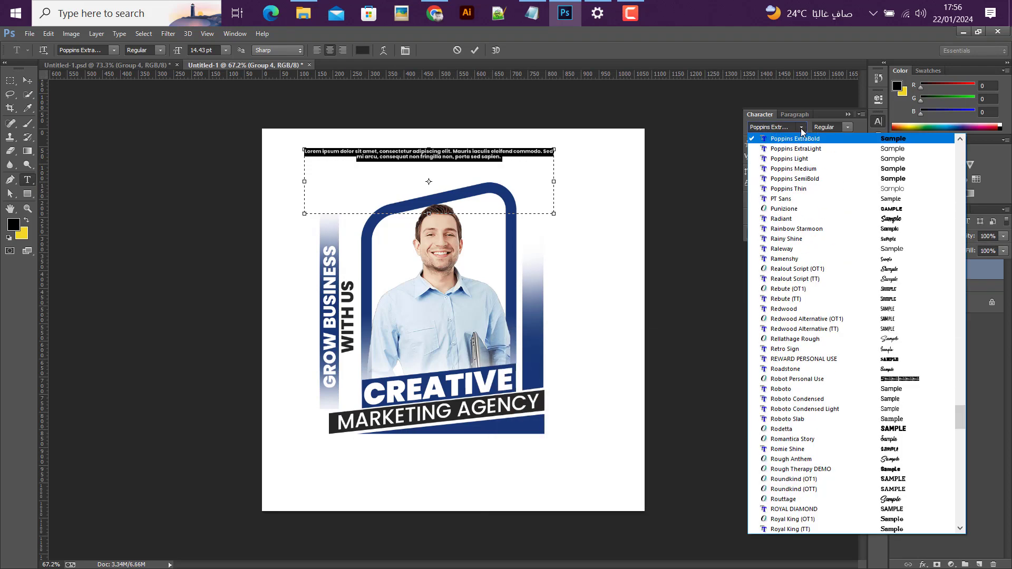
click(791, 169)
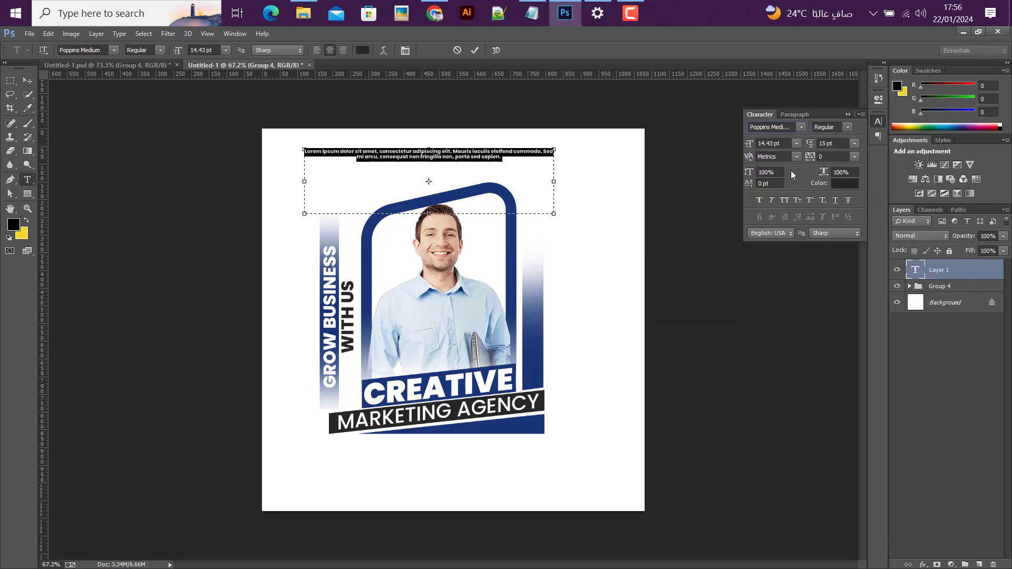
click(854, 144)
click(836, 272)
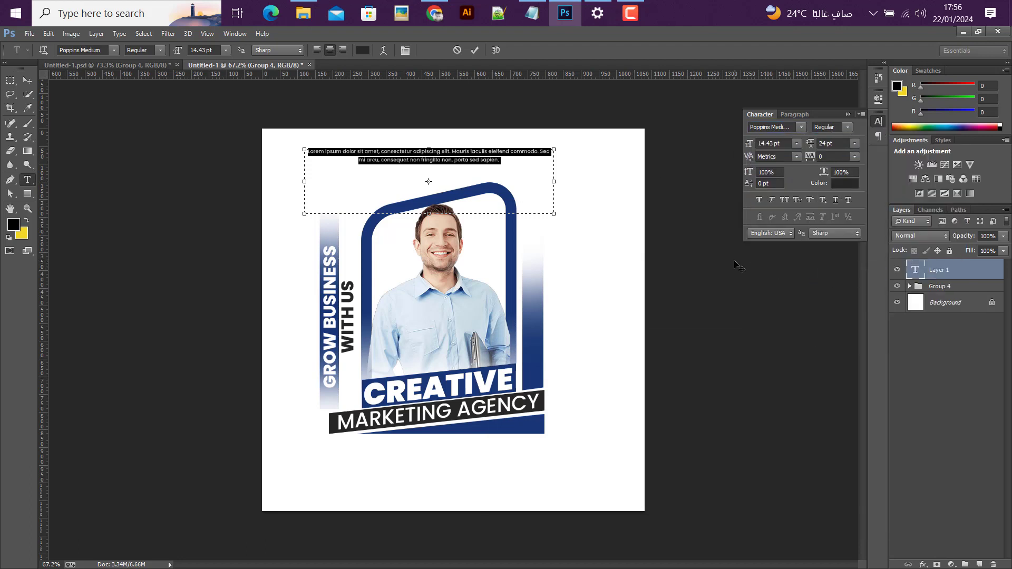
- Narrow and shorten the paragraph's text box so the text wraps over three lines, and commit it
click(555, 180)
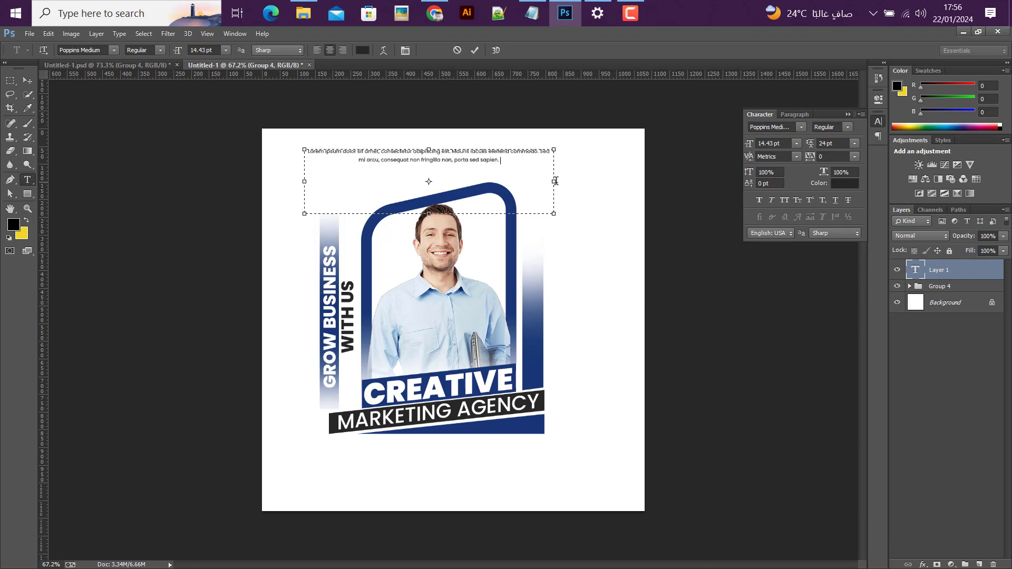
drag(555, 180, 466, 181)
drag(389, 219, 405, 166)
click(474, 51)
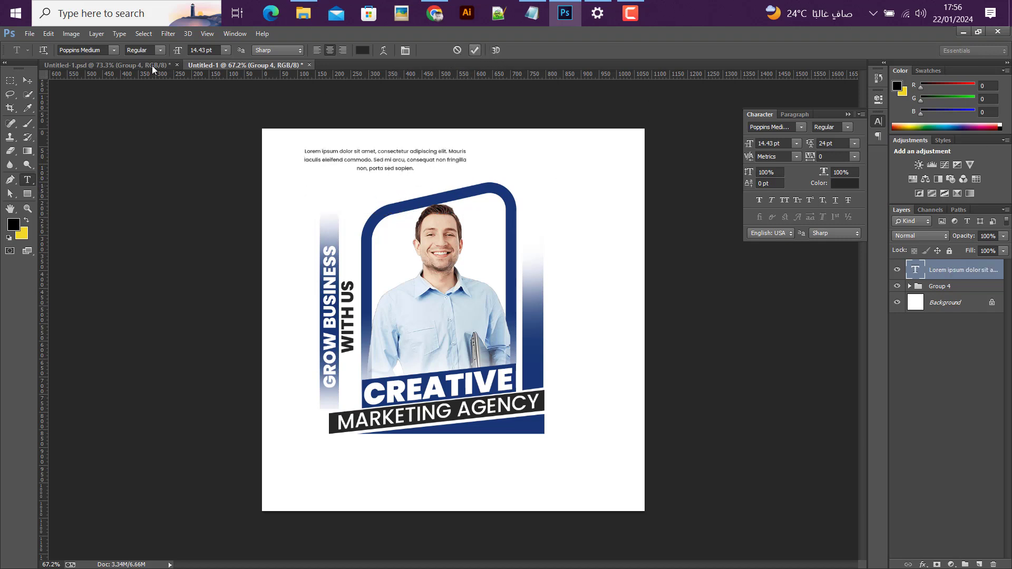
- Rotate the paragraph -90° and place it vertically beside the blue bar on the portrait's right side
click(30, 79)
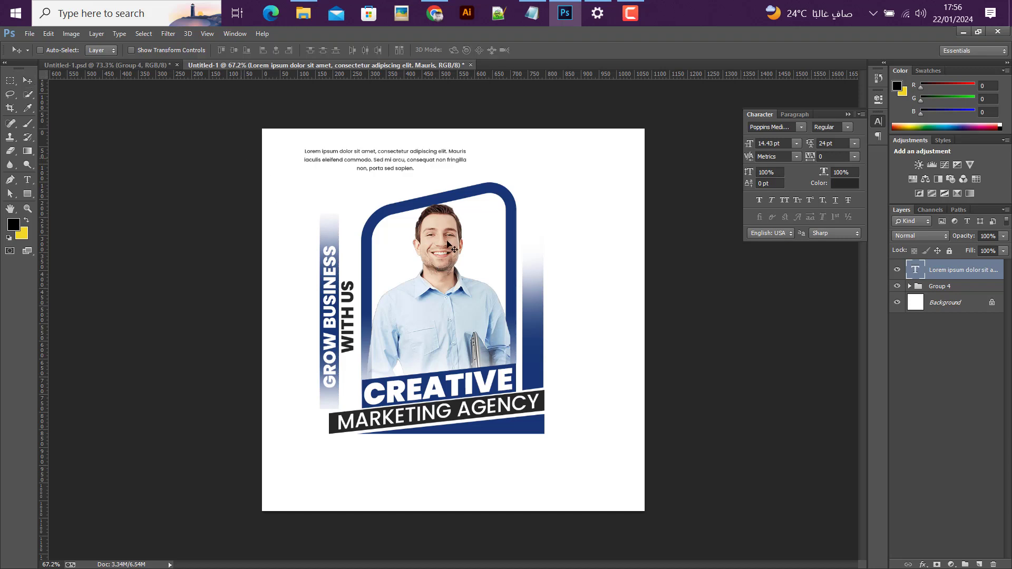
key(ctrl+t)
drag(482, 200, 411, 81)
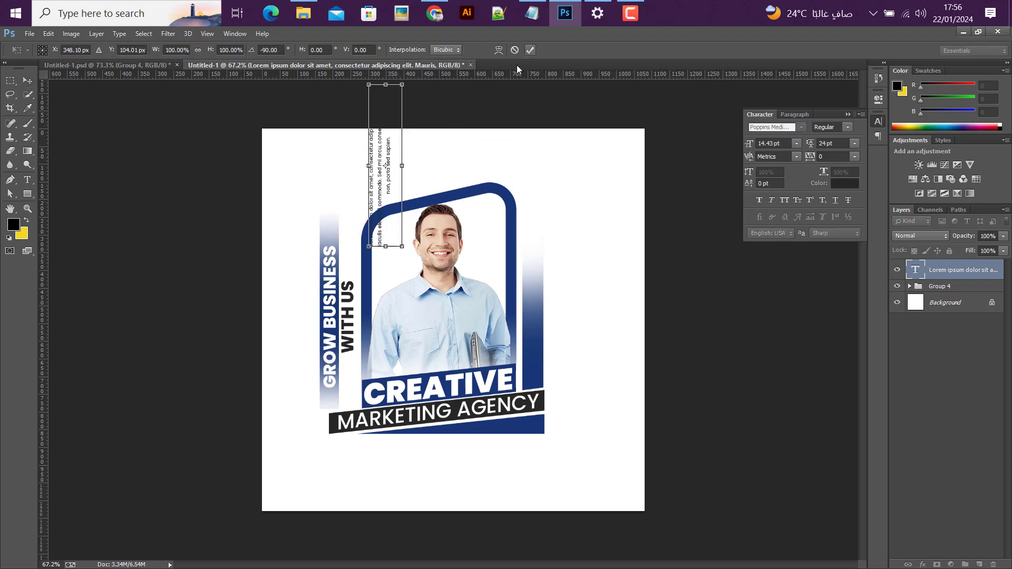
click(530, 49)
drag(379, 190, 579, 333)
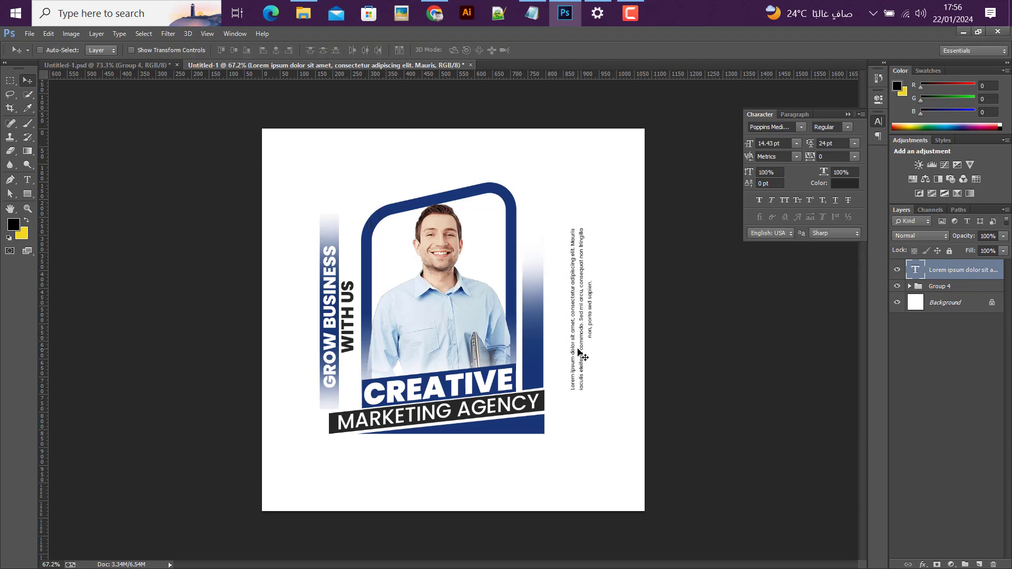
scroll(583, 348, up, 2)
scroll(601, 318, down, 3)
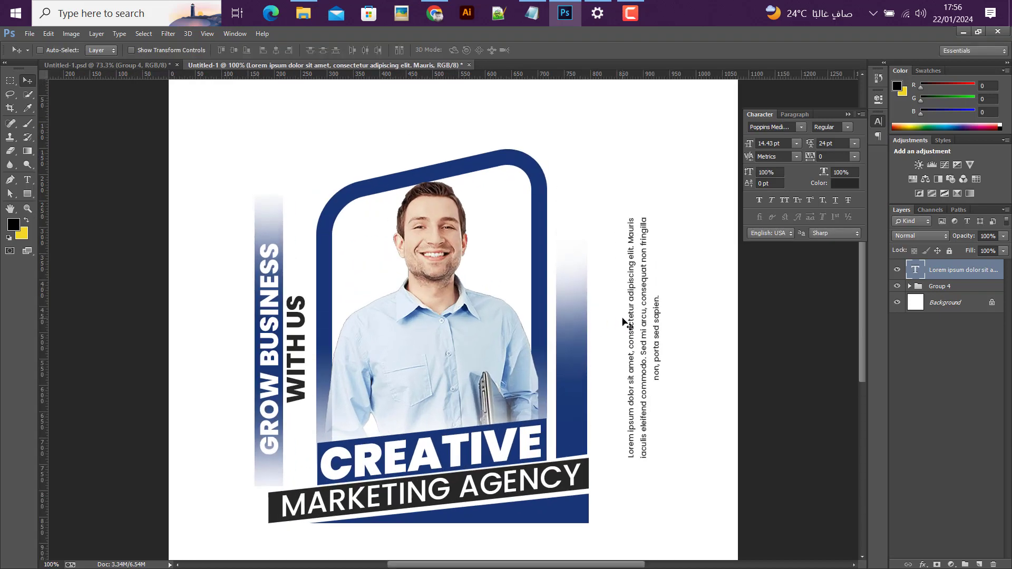
drag(592, 316, 586, 323)
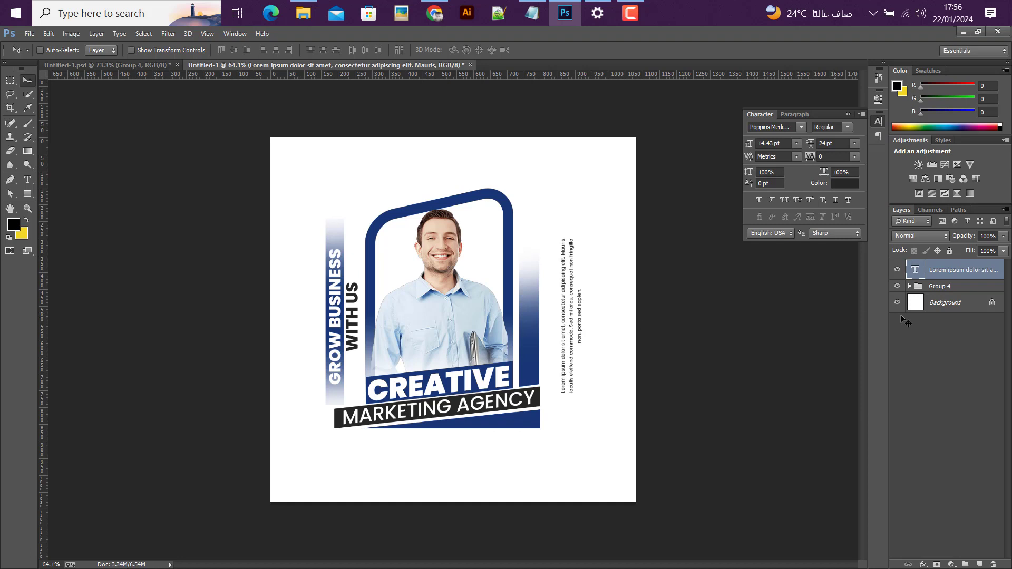
- Move the paragraph layer into Group 4 and centre the group horizontally on the canvas
click(910, 286)
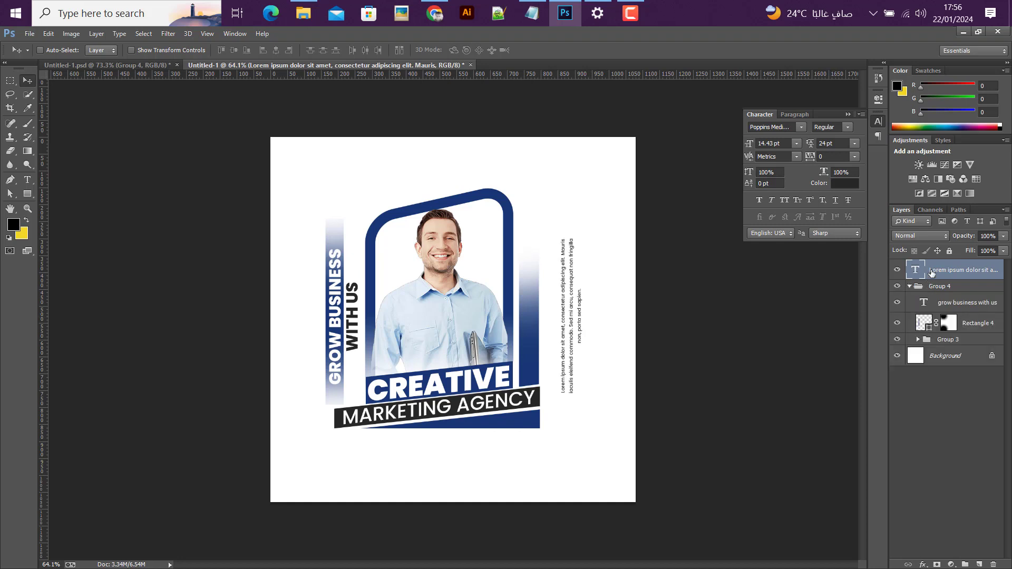
drag(930, 272, 933, 289)
click(911, 267)
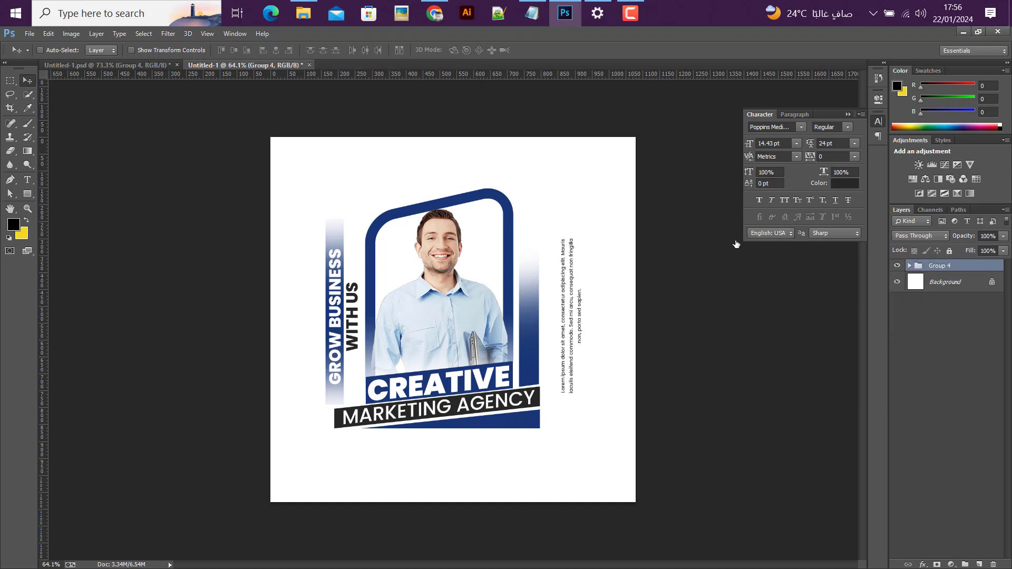
key(ctrl+a)
click(280, 50)
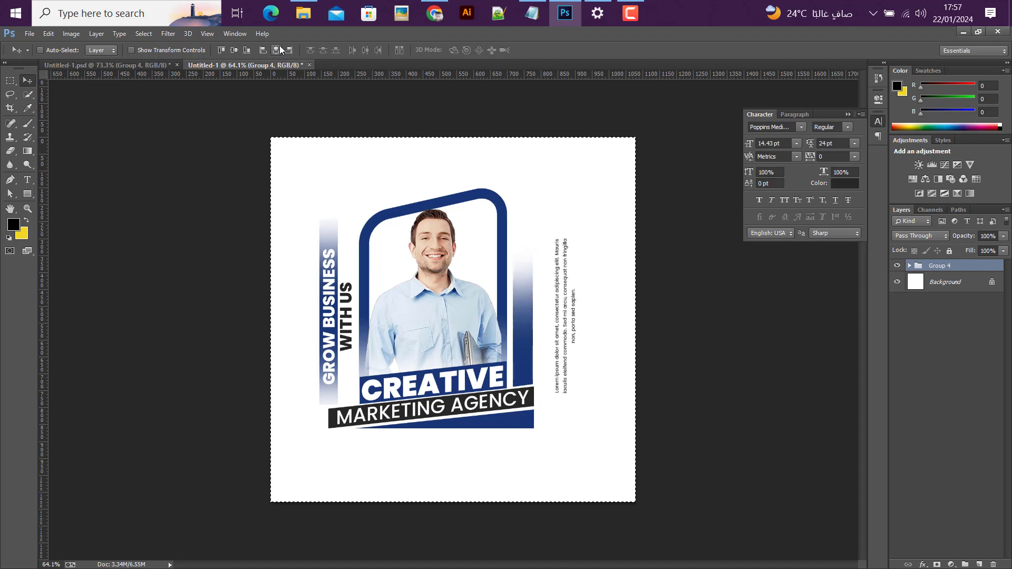
key(ctrl+d)
- Nudge Group 4 down by a net 5 px
key(shift+Down)
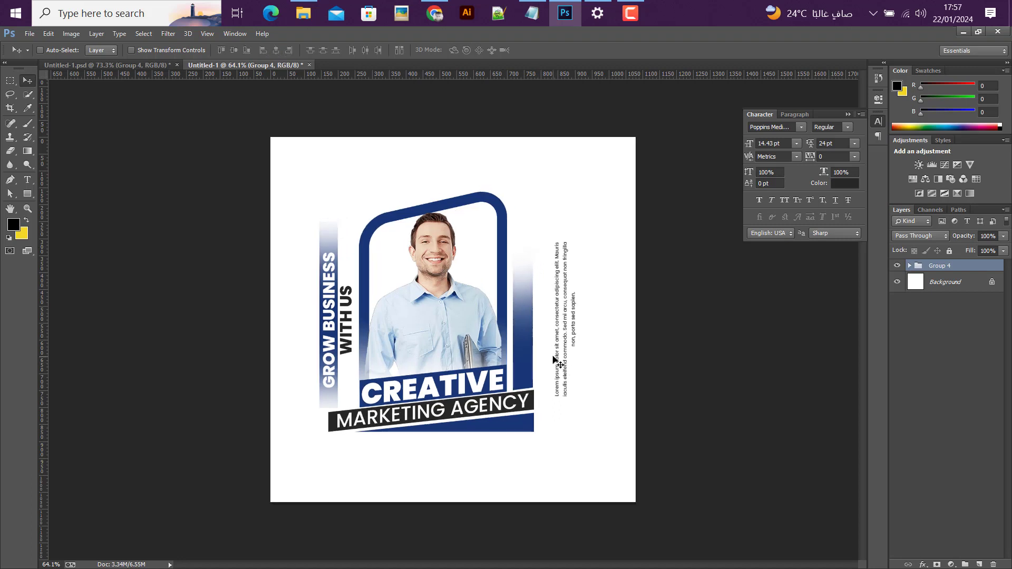
key(Up)
key(Up)
key(Up)
key(Up)
key(Up)
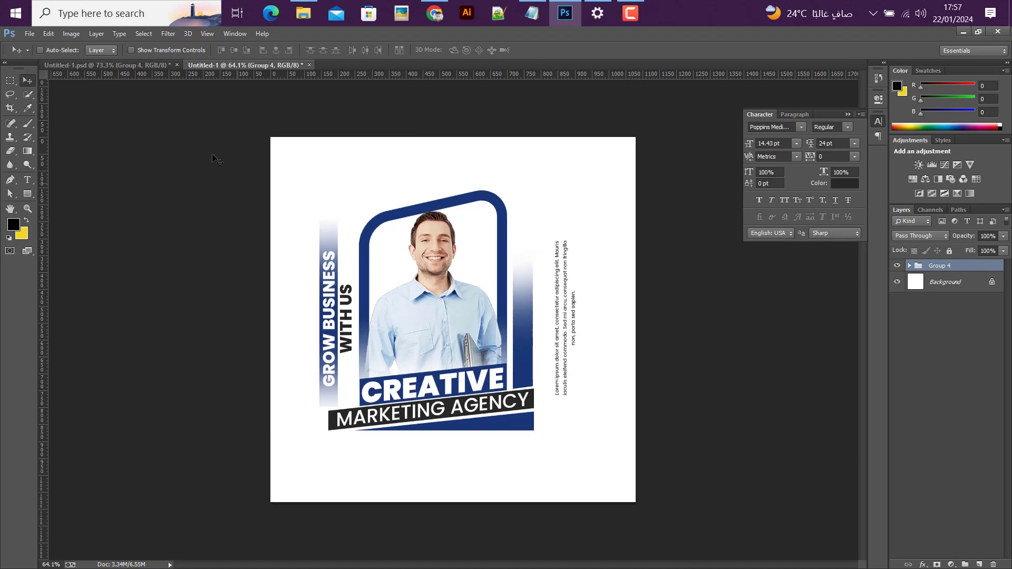
- Copy the Logo group from the finished Untitled-1.psd design into the new post's upper-left corner, and show the guides
click(93, 65)
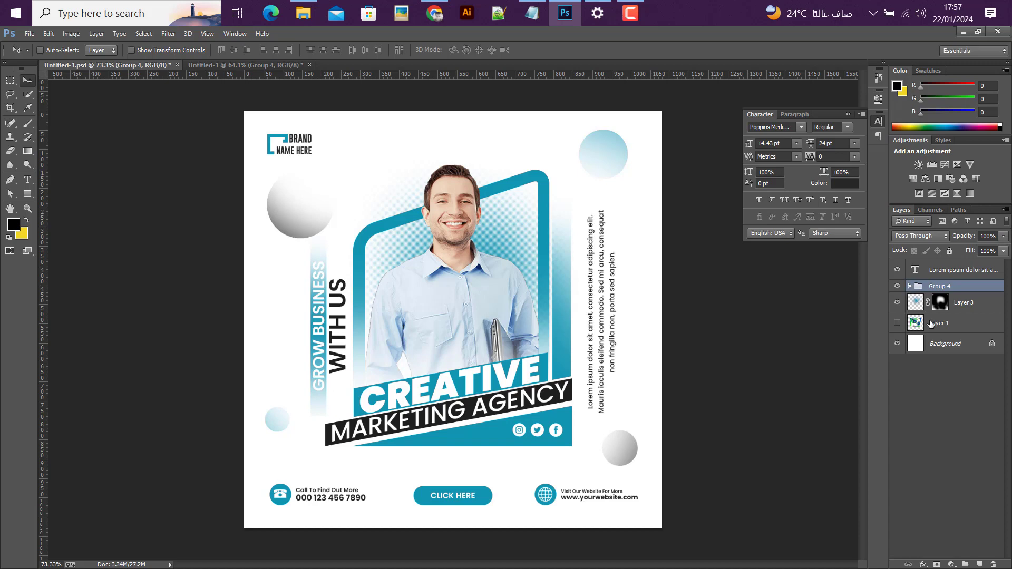
click(909, 286)
scroll(949, 401, down, 3)
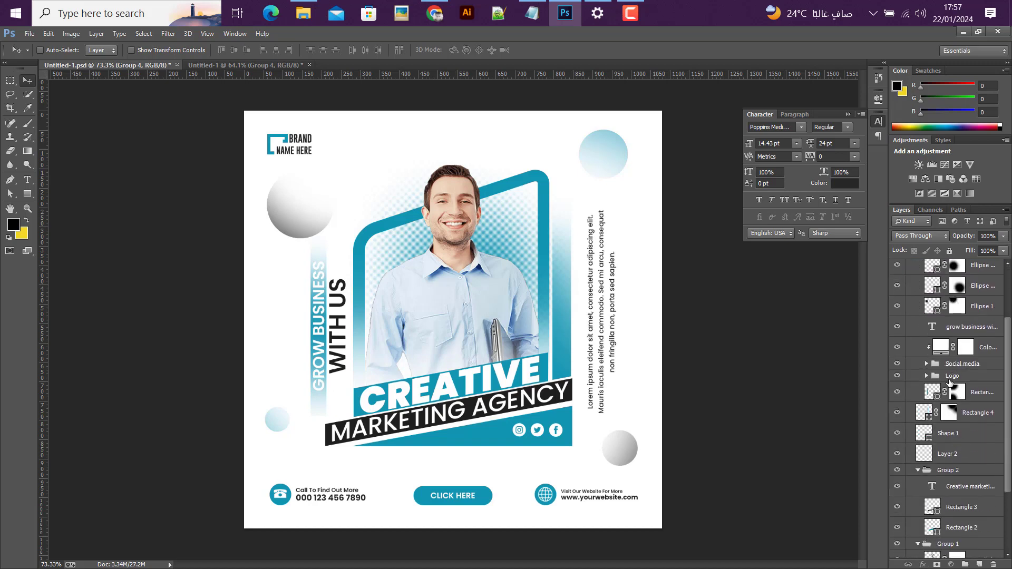
click(952, 375)
drag(290, 145, 303, 175)
key(ctrl+semicolon)
- Recolour the logo's Rectangle 1 with the dark blue sampled from the artwork, and collapse the Logo group
click(910, 266)
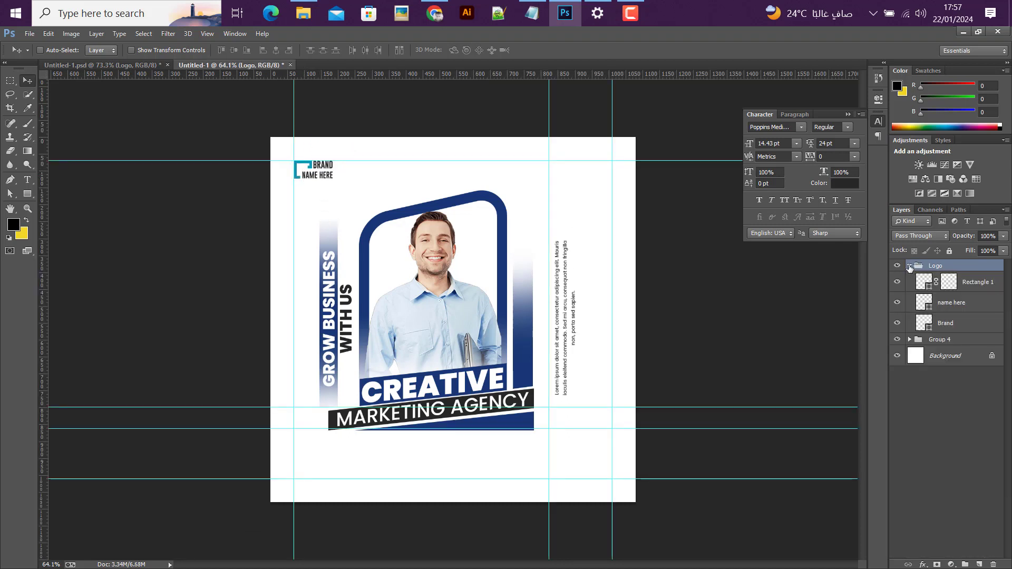
click(929, 285)
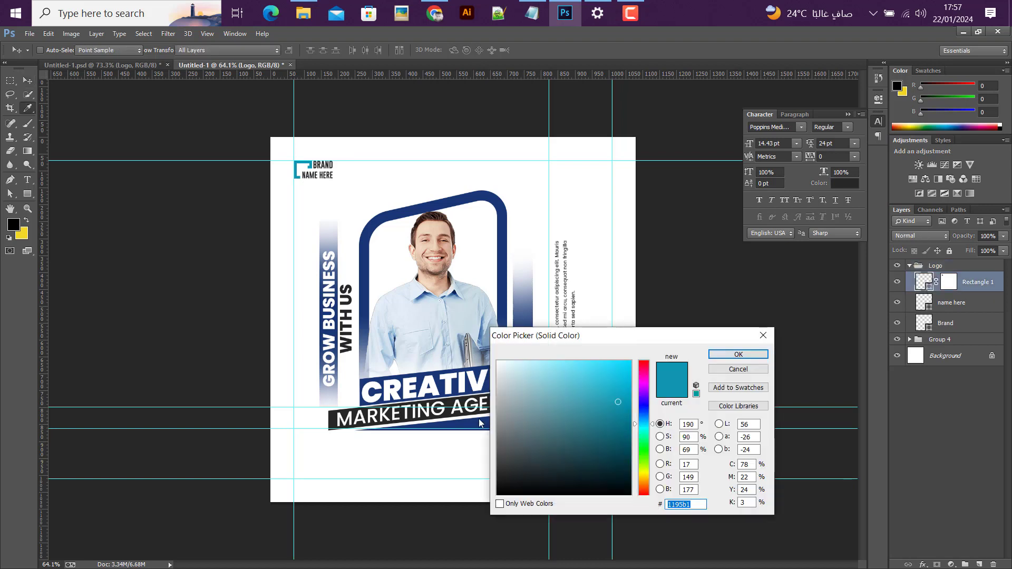
click(479, 422)
click(754, 358)
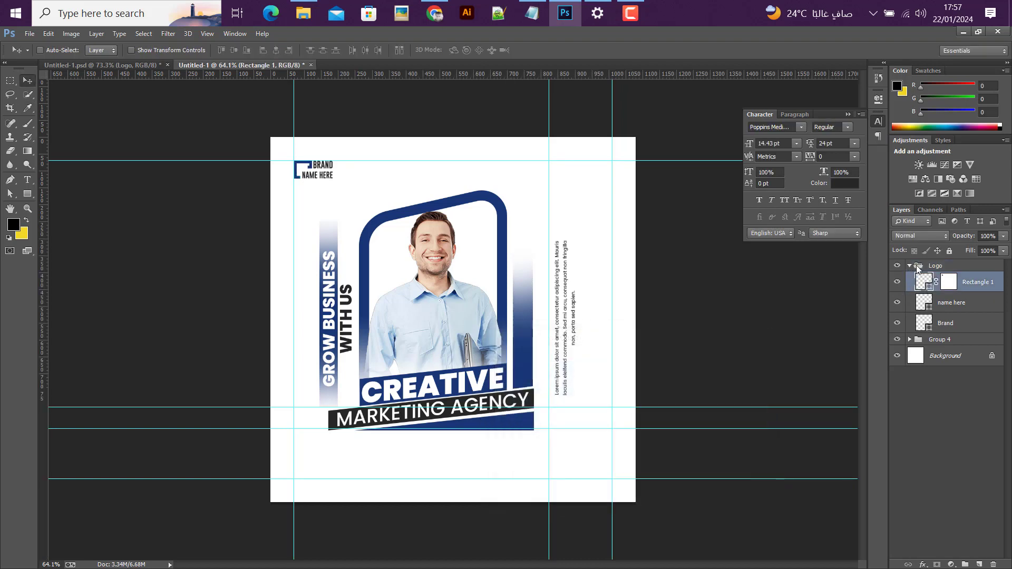
click(916, 266)
click(910, 266)
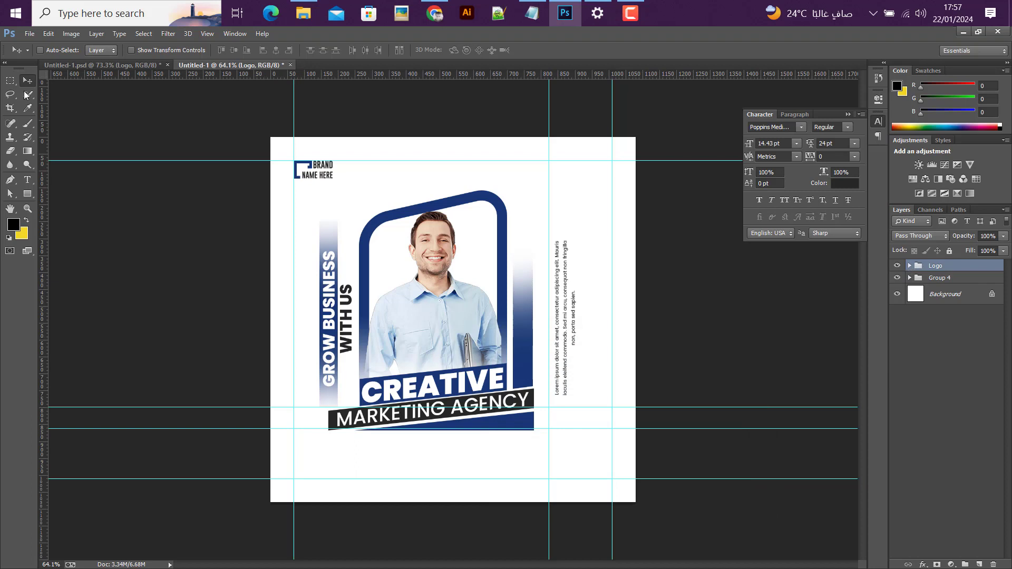
- Copy the Address copy group from the finished Untitled-1.psd design to the lower edge of the new post
click(71, 66)
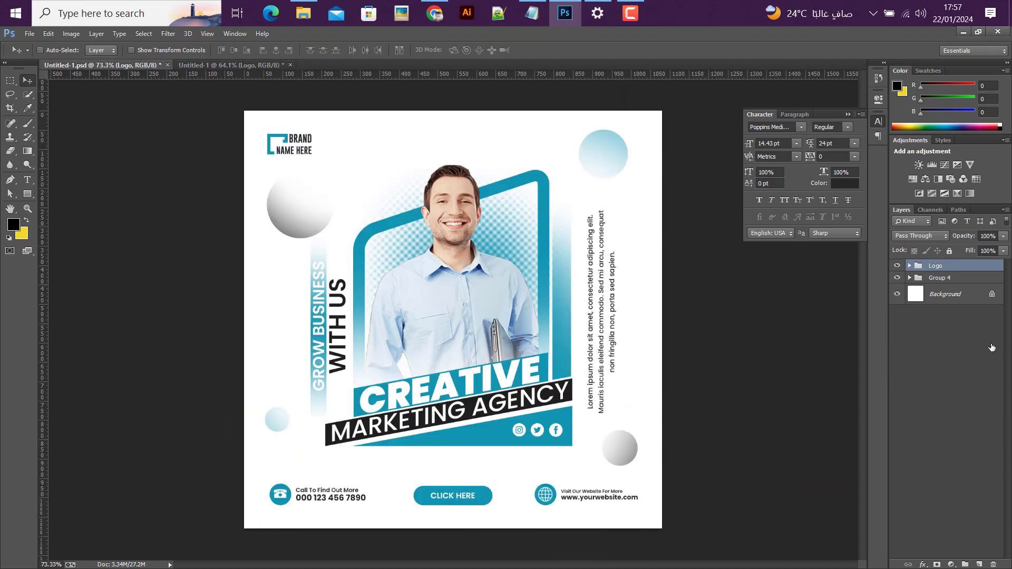
click(910, 286)
click(946, 299)
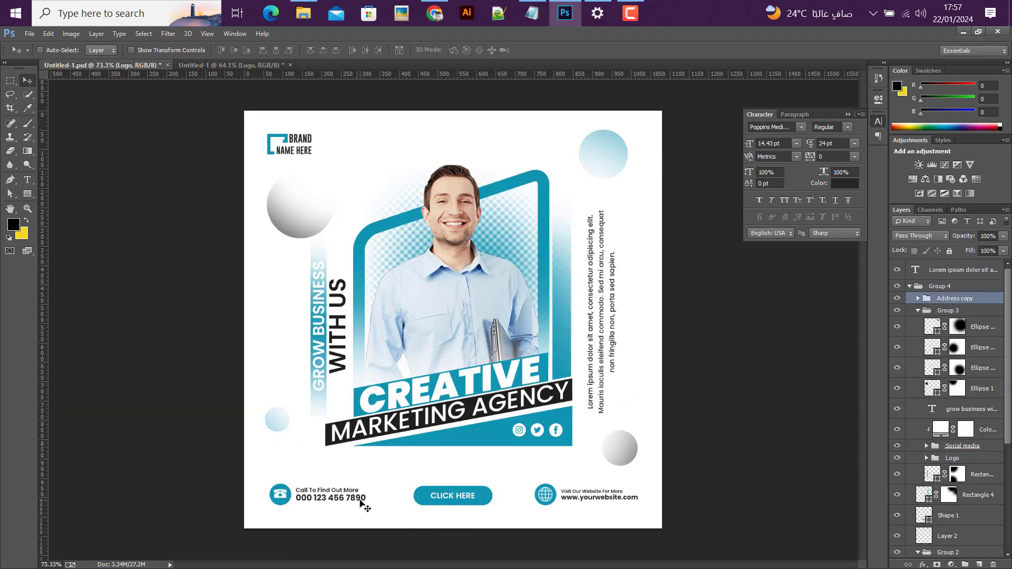
drag(328, 474, 388, 456)
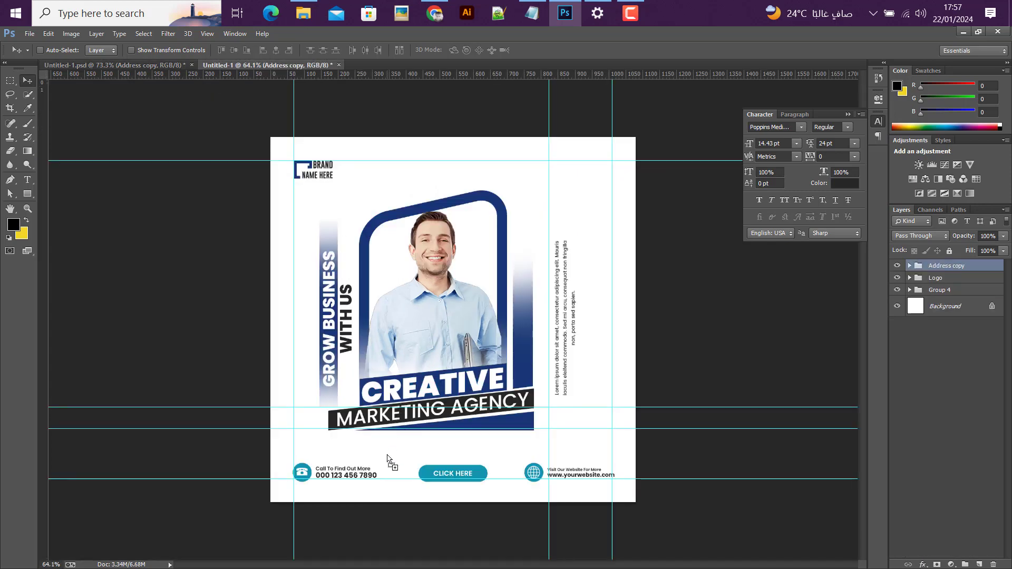
- Recolour the phone icon's ellipse in the Phone group with the dark blue sampled from the artwork
click(909, 266)
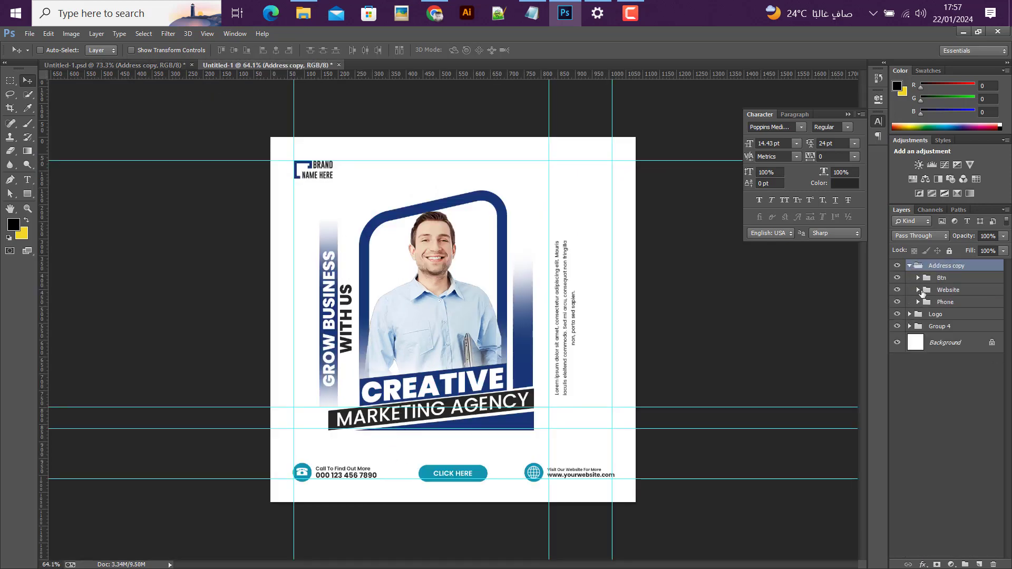
click(921, 302)
click(918, 302)
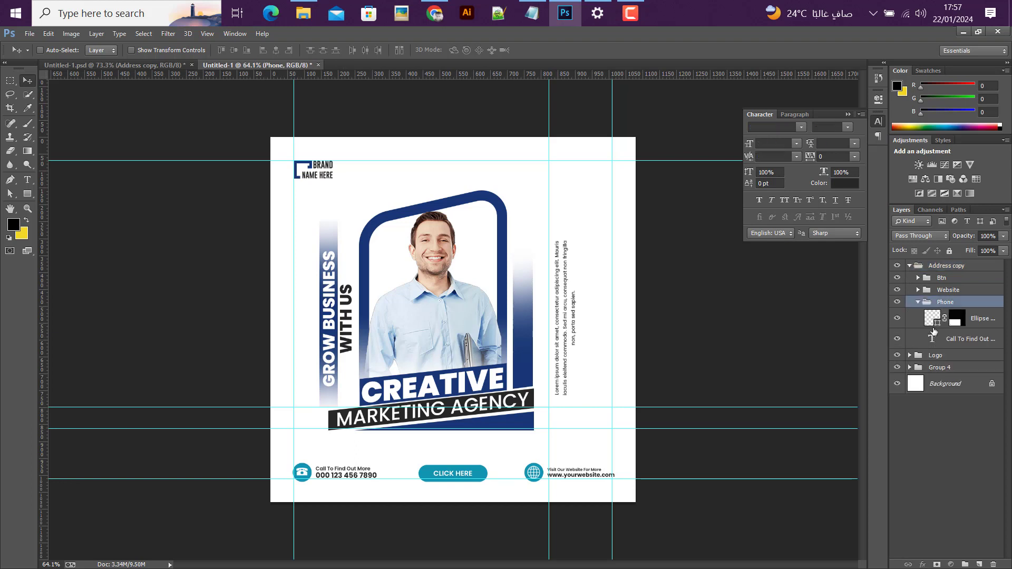
click(934, 337)
double_click(935, 325)
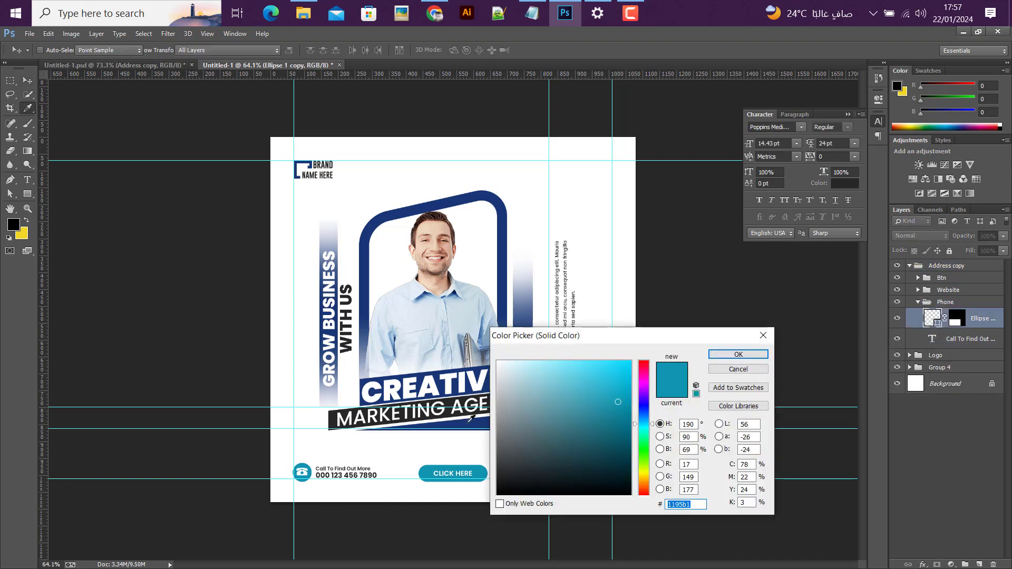
click(475, 424)
click(736, 355)
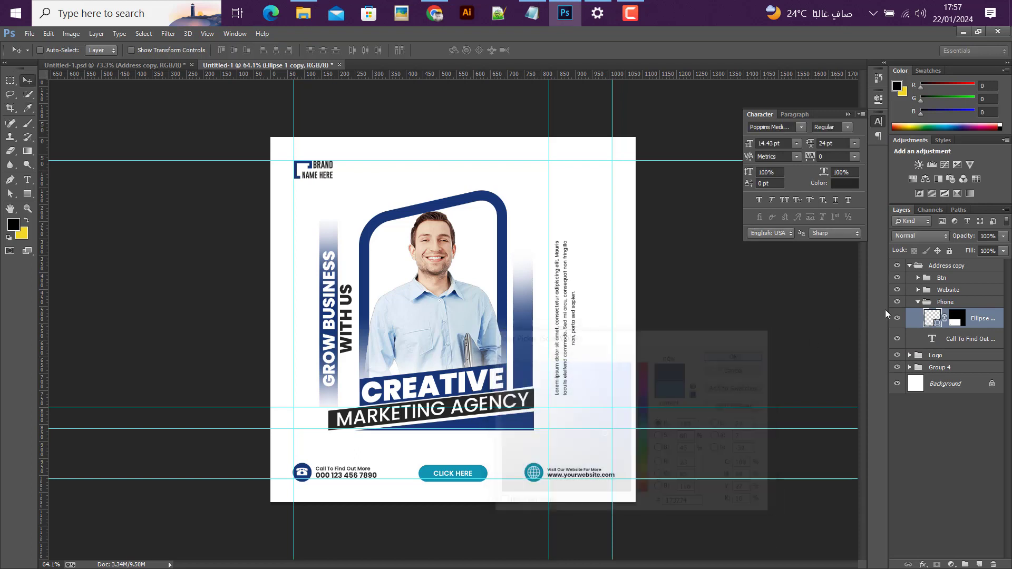
- Recolour the website icon's ellipse in the Website group with the dark blue sampled from the artwork, and collapse the group
click(918, 302)
click(918, 290)
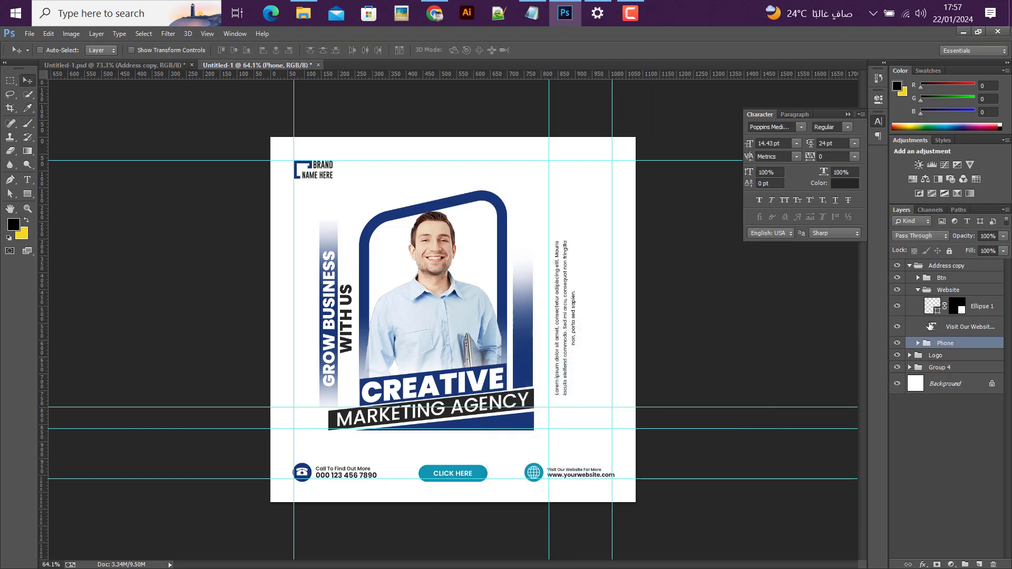
double_click(935, 310)
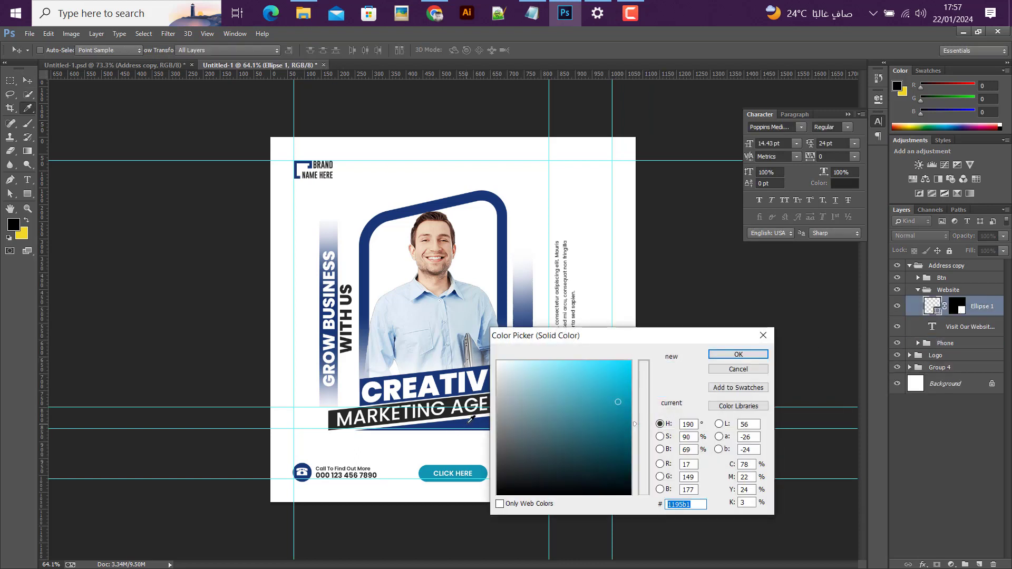
click(738, 354)
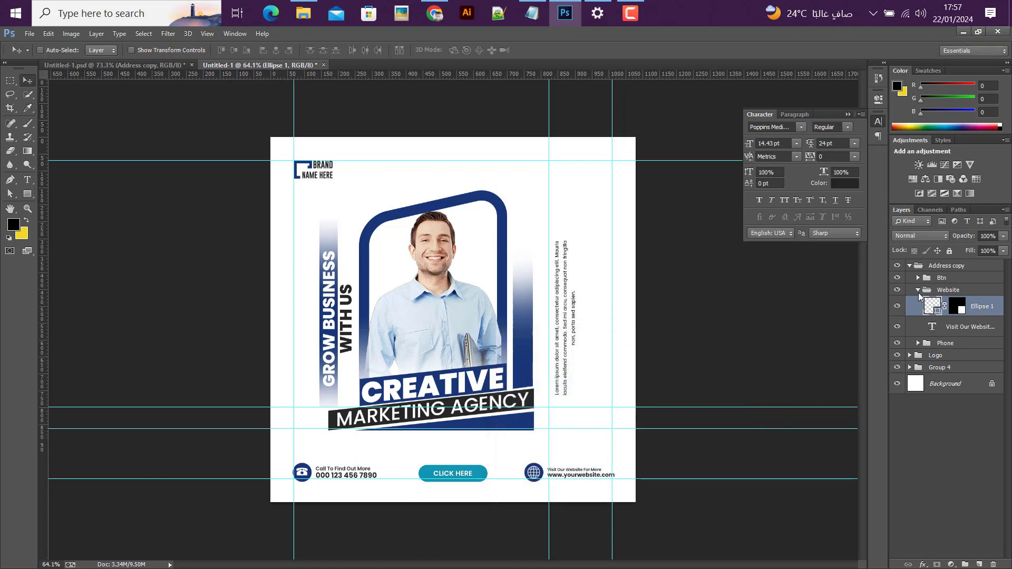
click(919, 291)
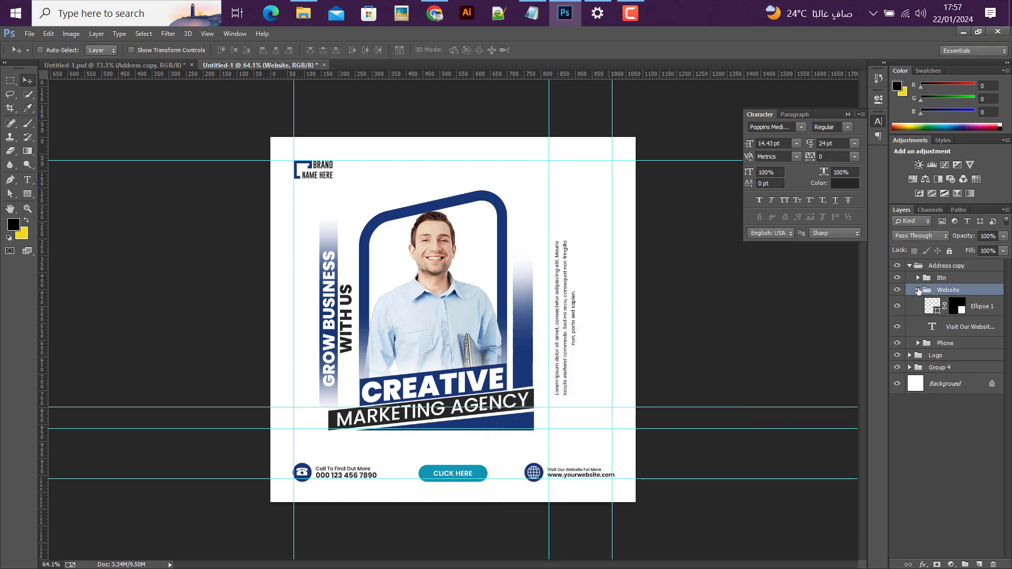
click(918, 290)
- Recolour the Click Here button's rounded rectangle with the sampled dark blue 173774, and collapse the Btn and Address copy groups
click(918, 278)
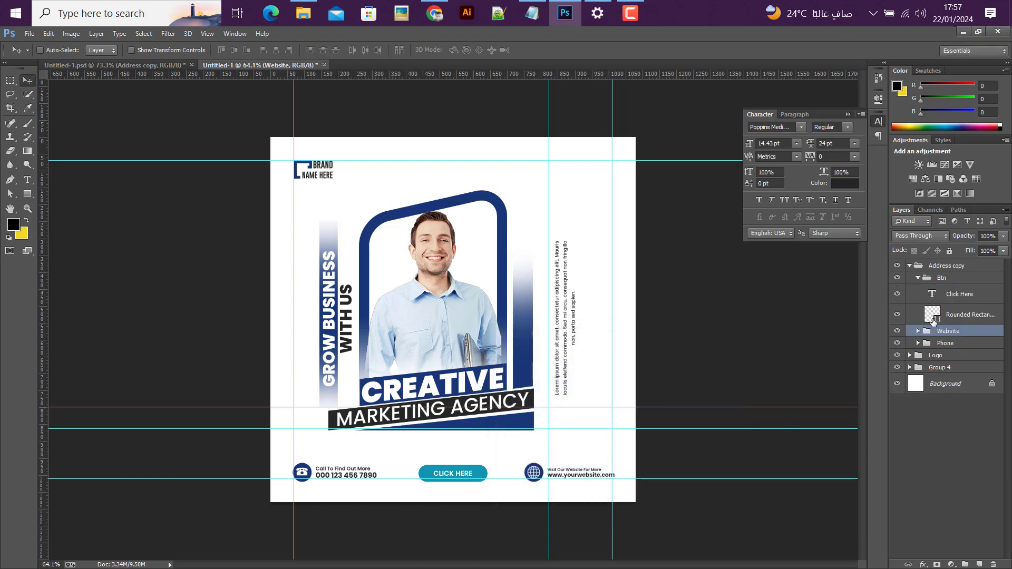
double_click(932, 315)
click(470, 423)
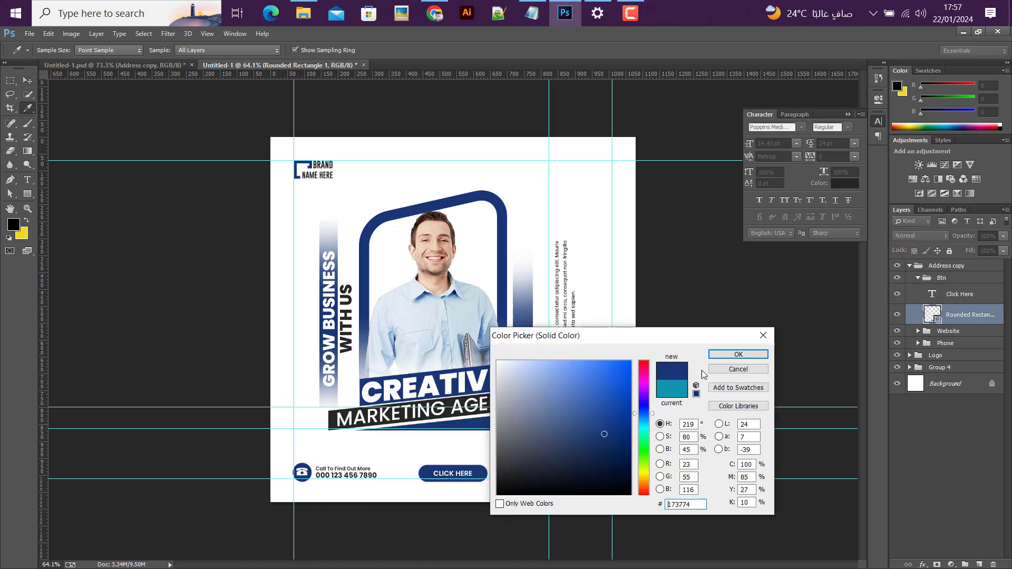
click(728, 354)
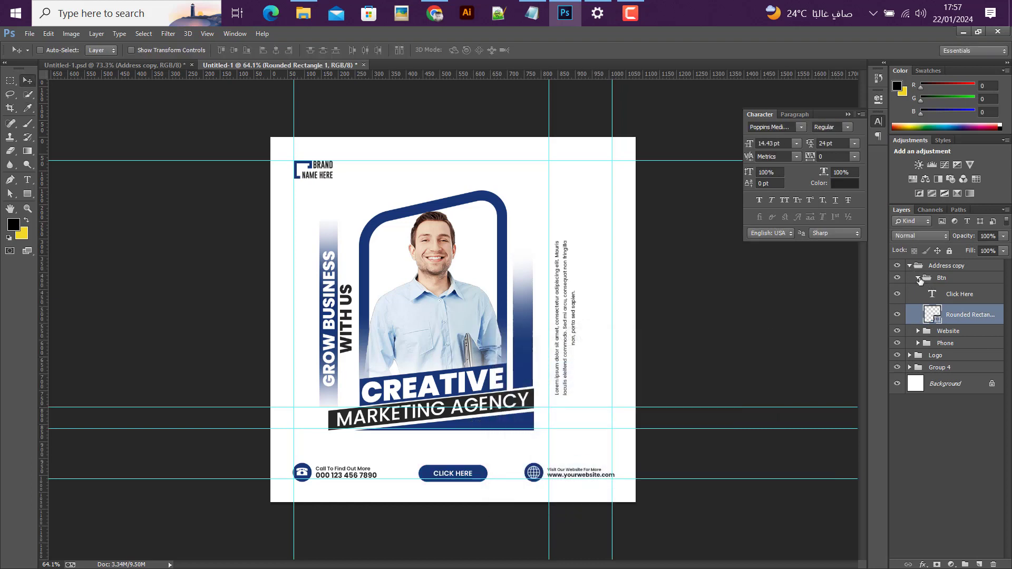
click(918, 278)
click(909, 265)
- Nudge the main artwork in Group 4 slightly upward on the post and hide the guides
click(931, 290)
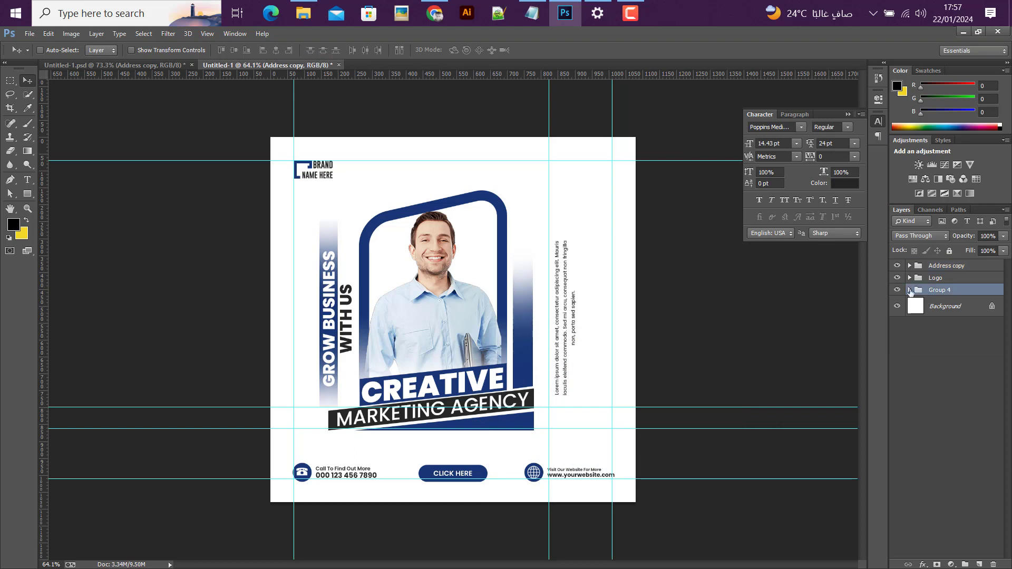
click(897, 290)
click(897, 290)
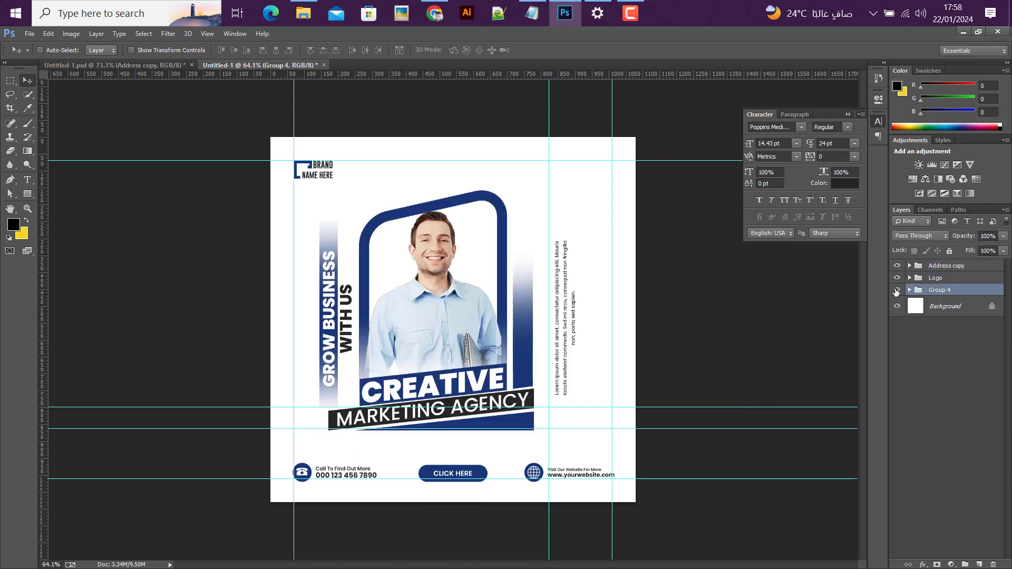
key(shift+Up)
key(Down)
key(Down)
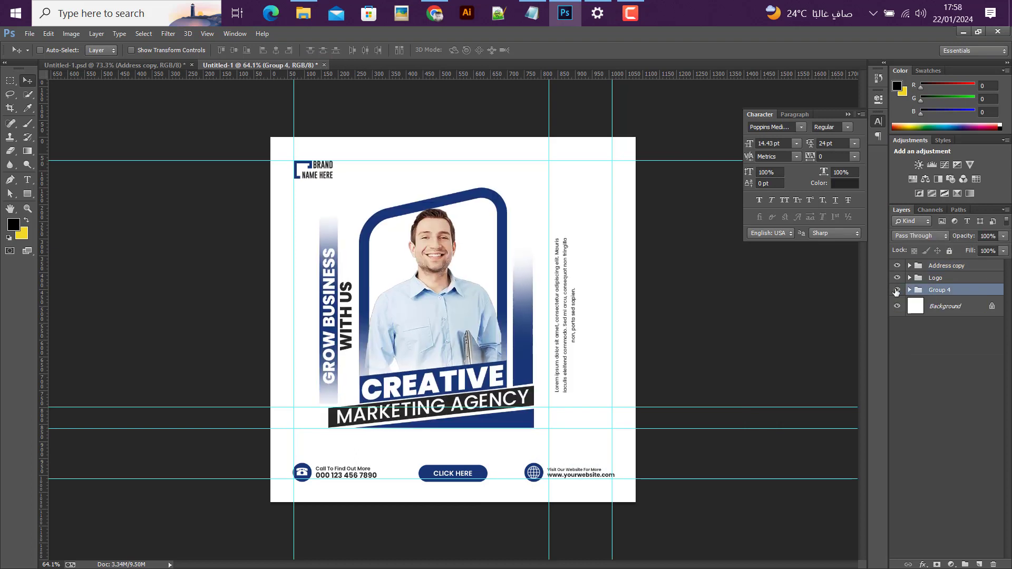
key(ctrl+semicolon)
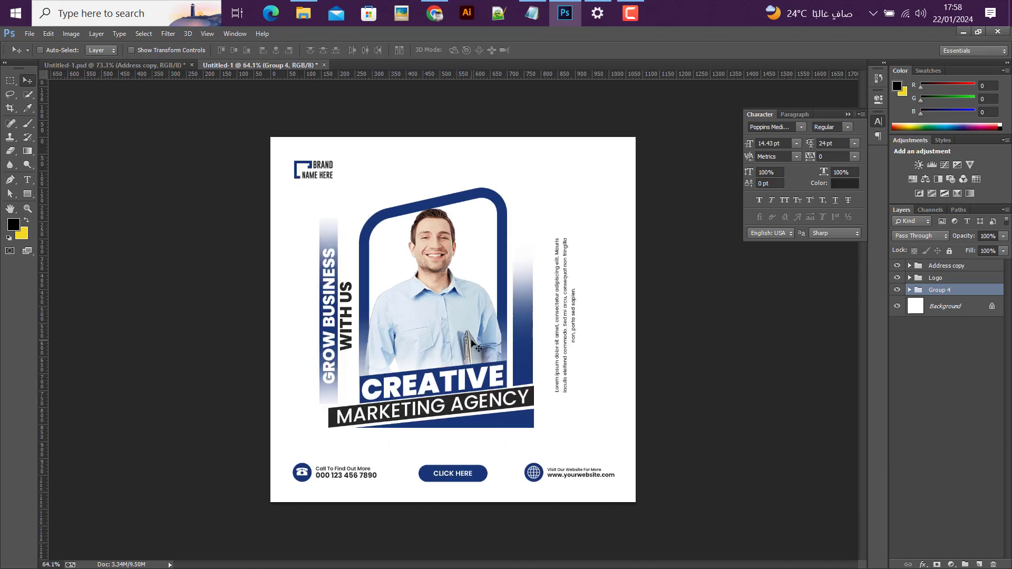
- Draw a circle about 162 px wide with the Ellipse tool and place it above the vertical paragraph in the post's upper-right area
scroll(472, 342, up, 1)
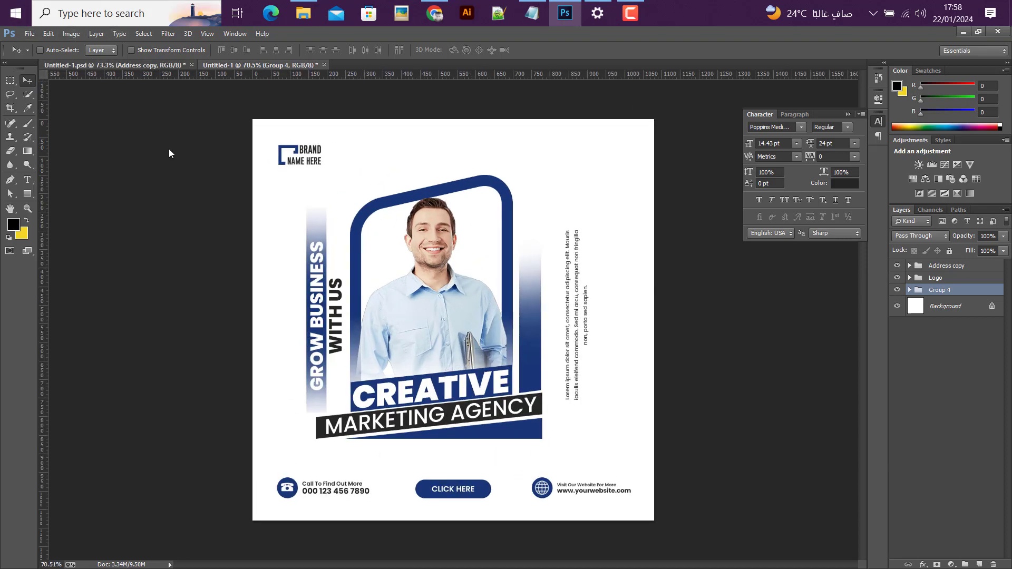
key(ctrl+Tab)
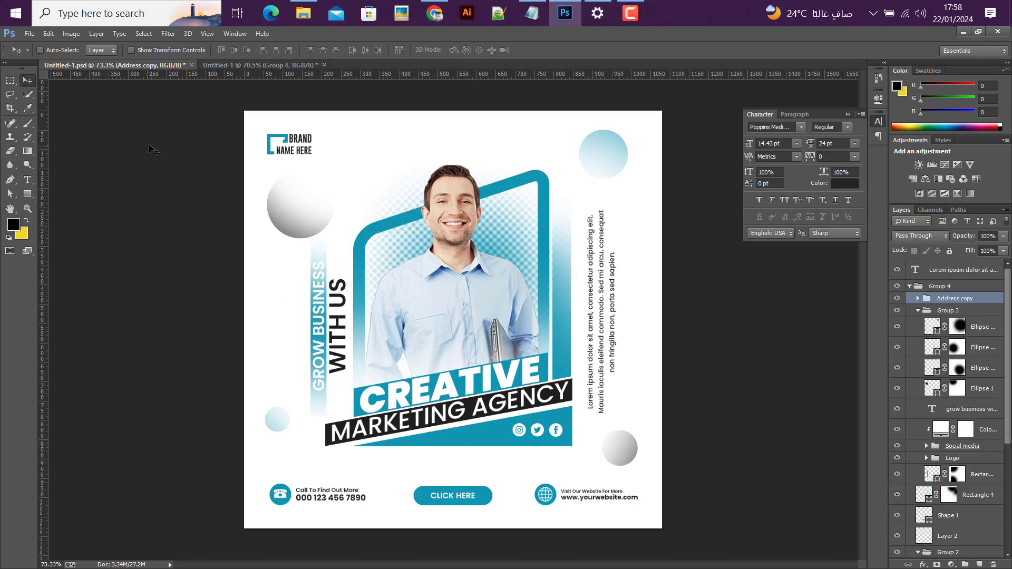
key(ctrl+Tab)
click(32, 195)
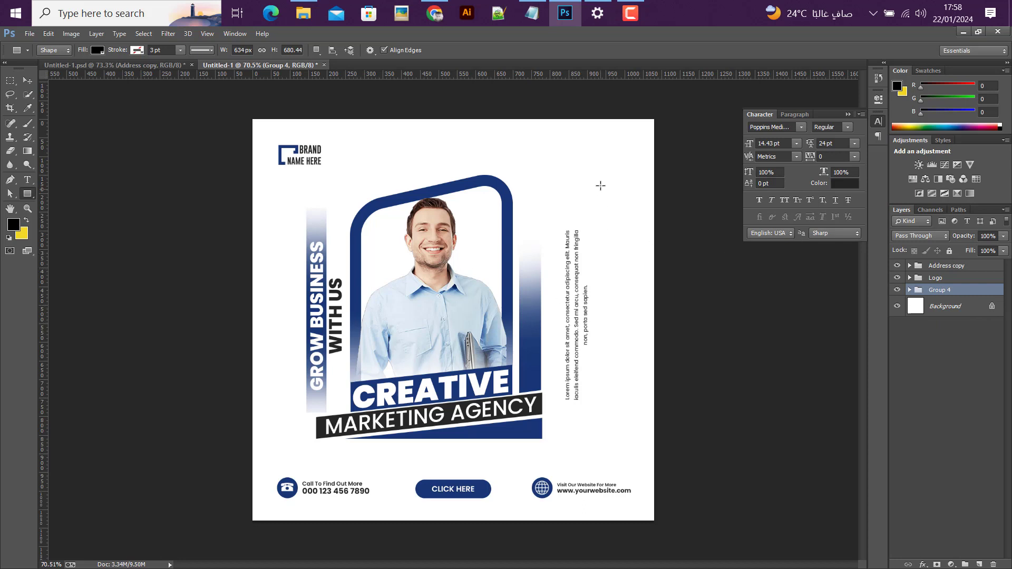
right_click(30, 194)
click(74, 212)
drag(531, 161, 592, 239)
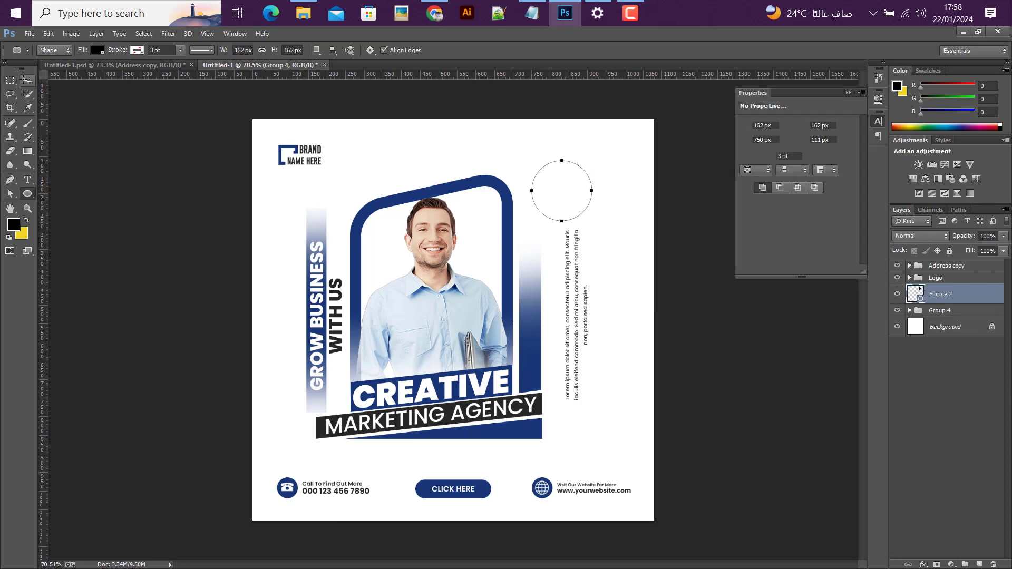
key(v)
drag(568, 196, 584, 180)
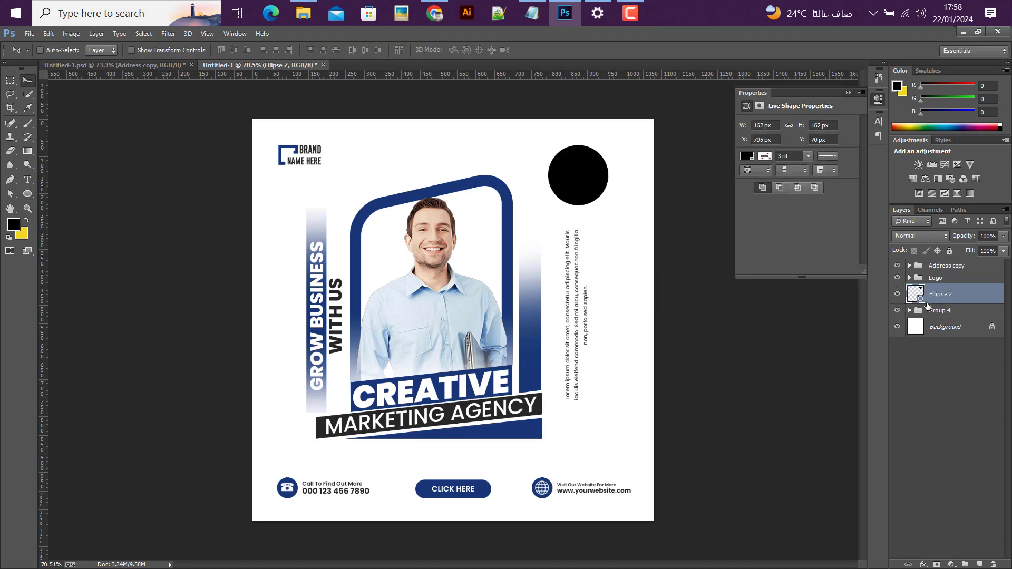
- Recolour the new circle with the dark blue 173774 sampled from the artwork
double_click(921, 299)
click(477, 432)
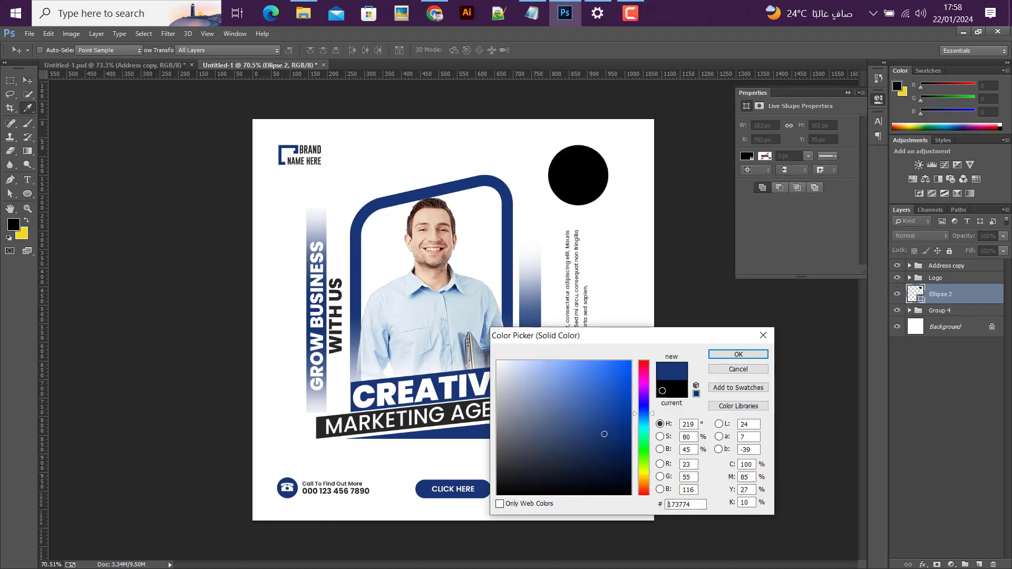
click(738, 355)
- Add a layer mask to the blue circle and fade its lower-left part with a soft black 500 px brush
click(936, 564)
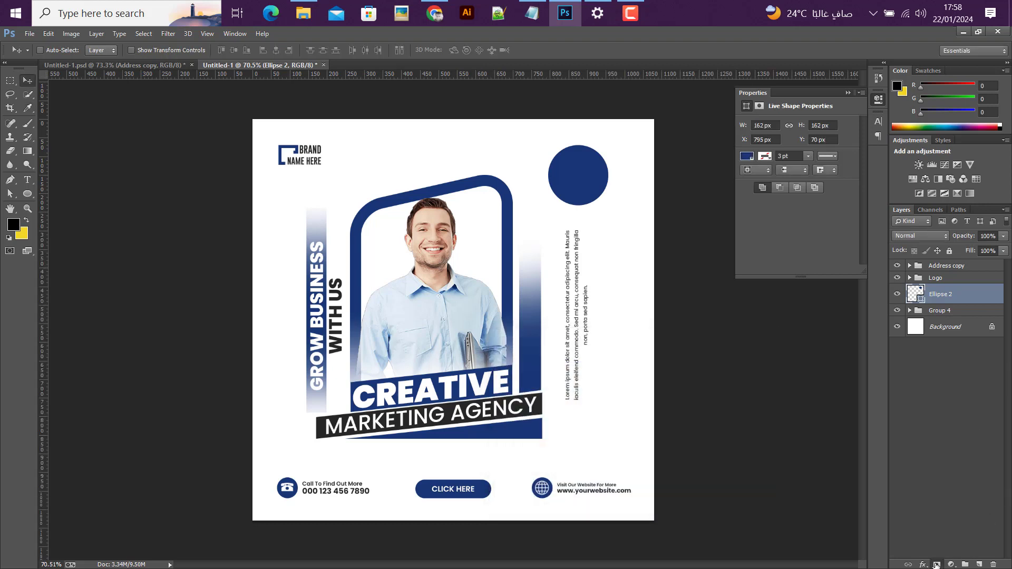
click(28, 124)
click(516, 234)
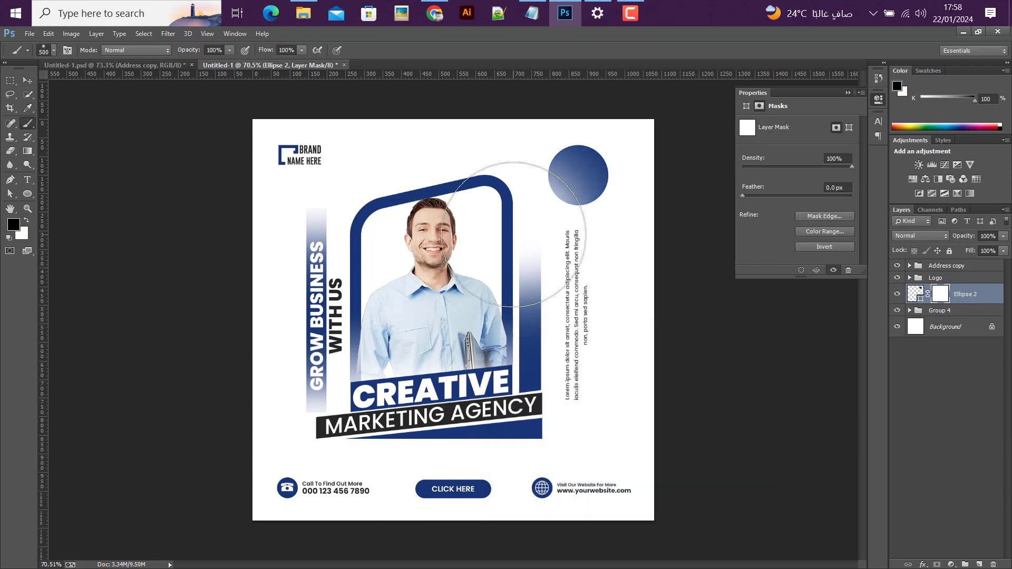
mouse_move(539, 261)
mouse_down()
mouse_move(522, 248)
mouse_move(528, 224)
mouse_up()
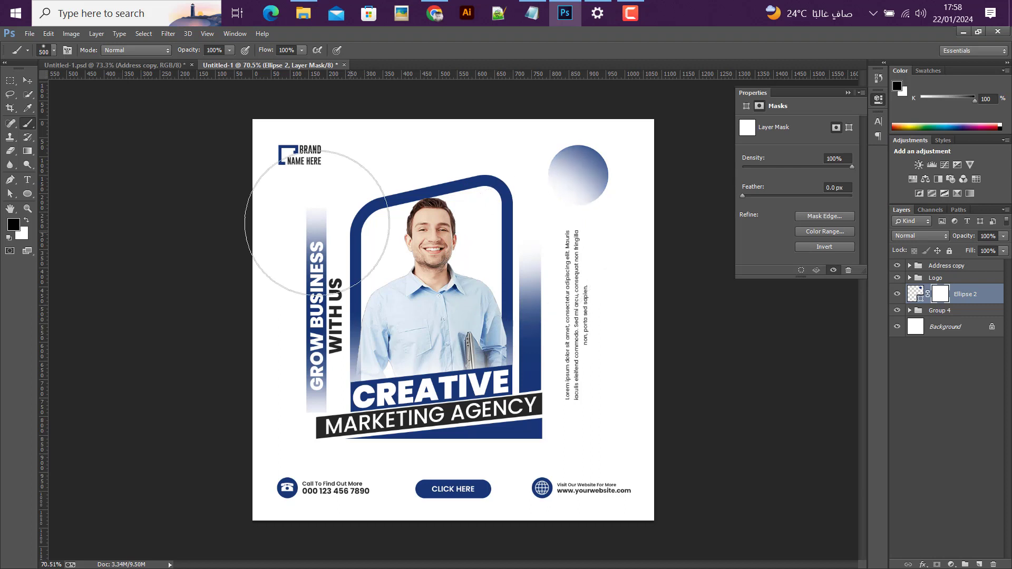
- Move the faded circle nearer the upper-right corner and place a duplicate below the logo, scaled to about 51%
click(32, 80)
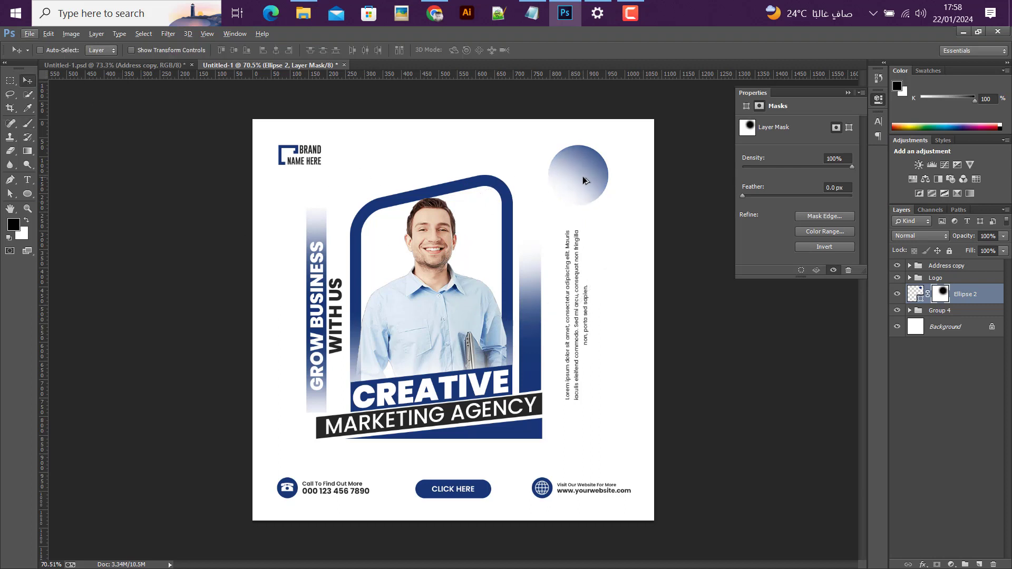
drag(583, 181, 291, 220)
key(ctrl+t)
key(Return)
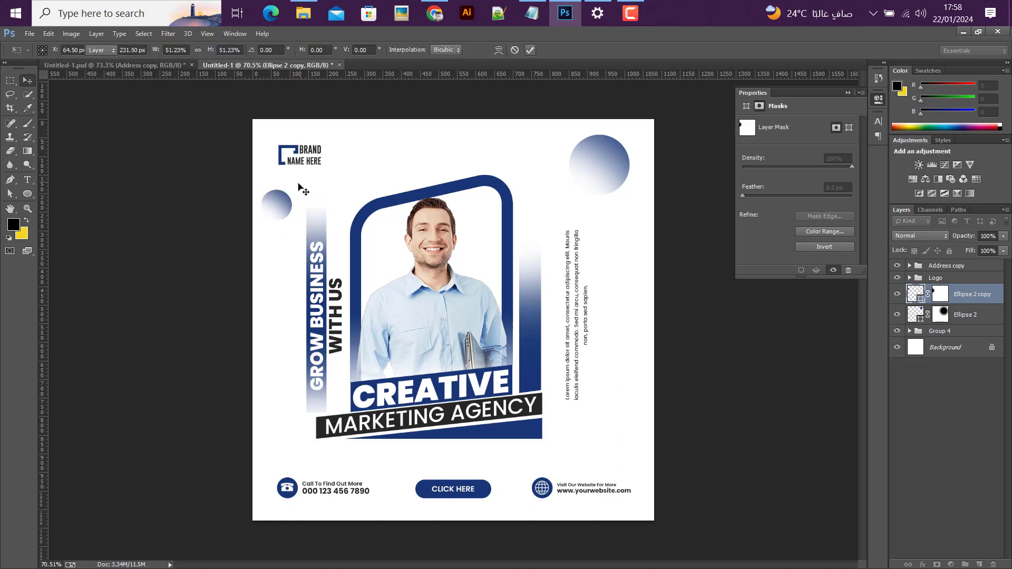
- Check the circles in the finished Untitled-1.psd design, and position the small circle above the frame's upper-left corner in the new post
click(115, 65)
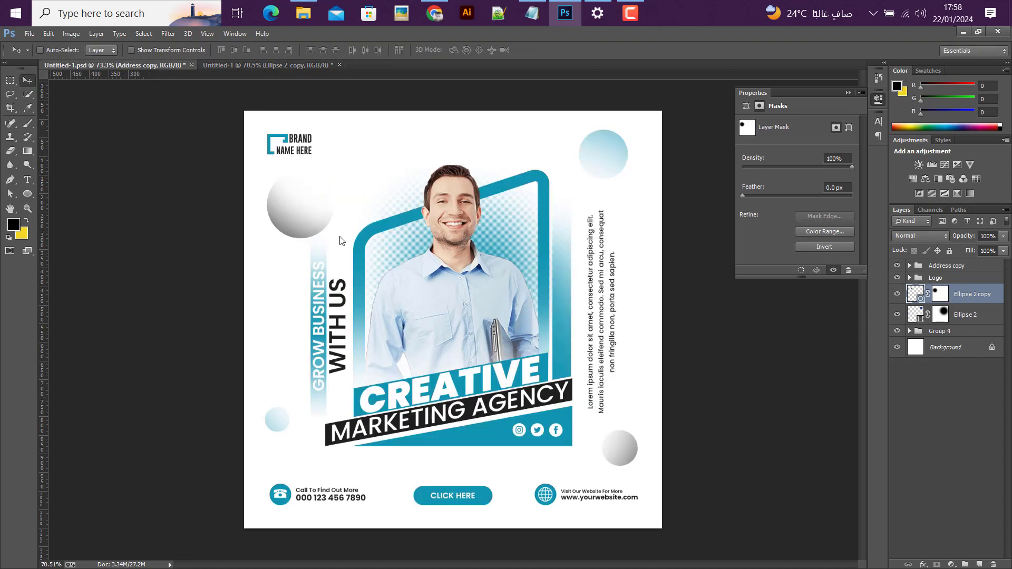
key(alt)
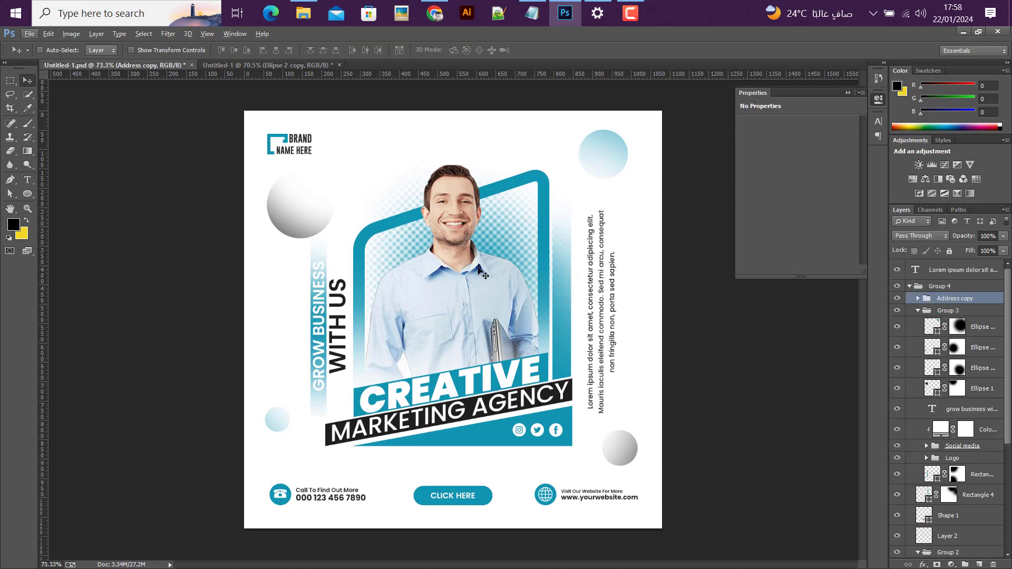
click(234, 66)
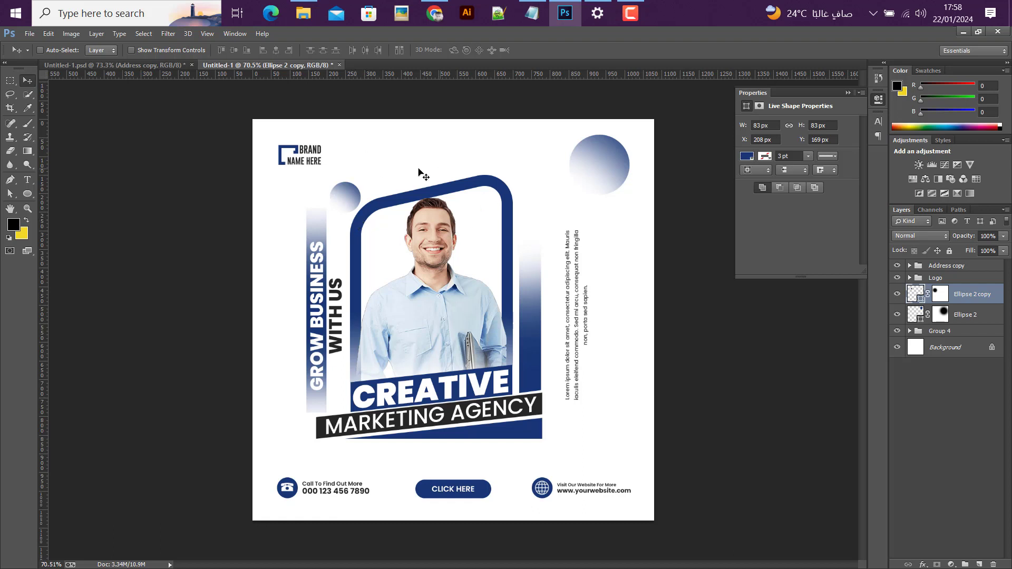
drag(343, 202, 344, 195)
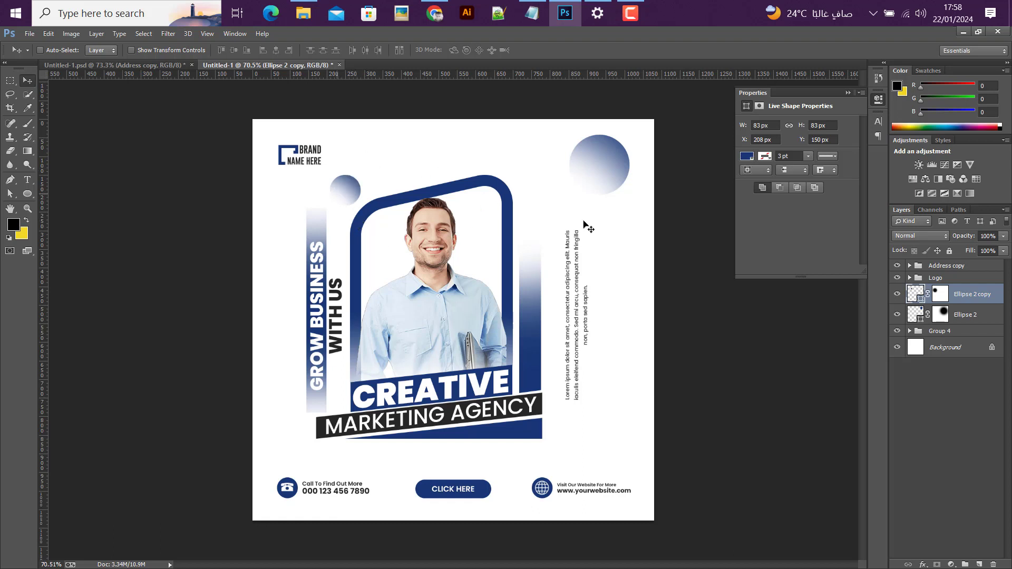
- Recolour the small circle with the dark grey 262626 sampled from the headline band, and fade it further by brushing its mask
double_click(922, 300)
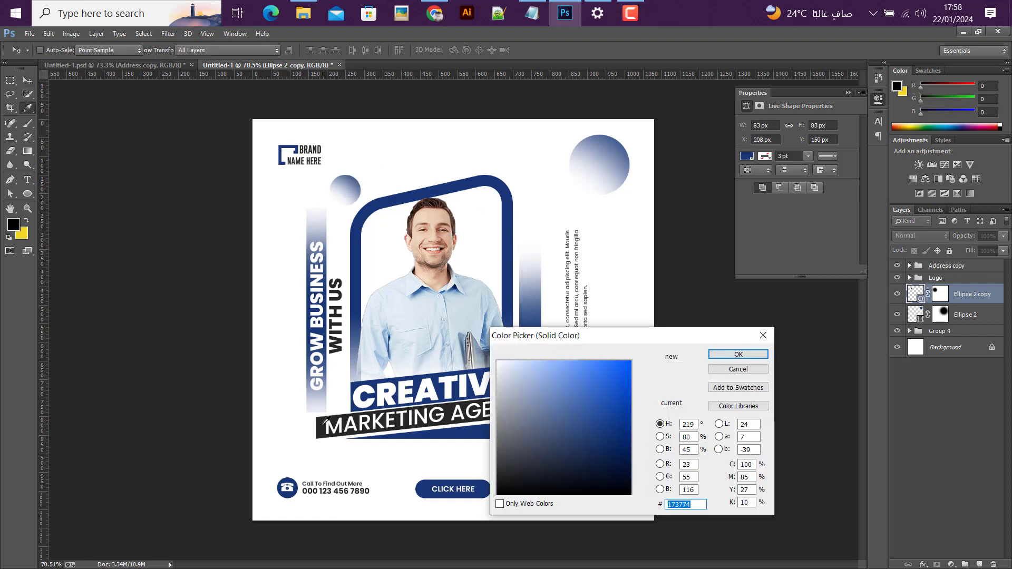
click(485, 412)
click(730, 355)
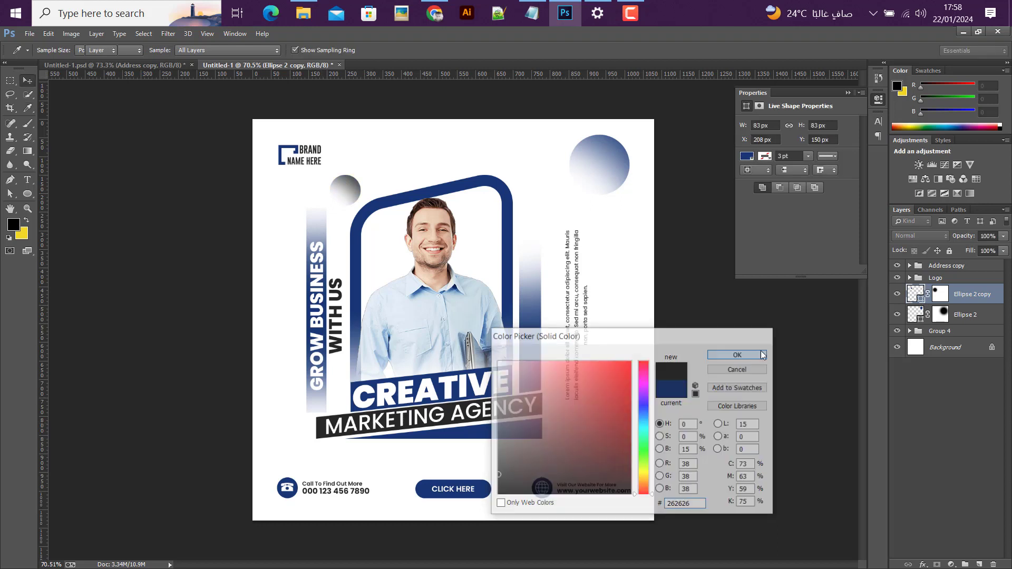
key(b)
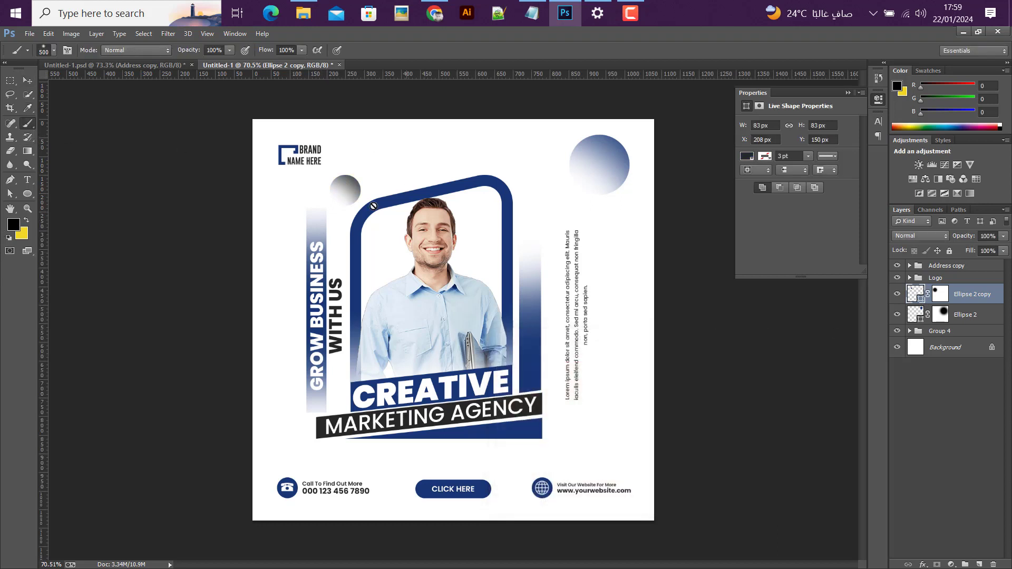
click(934, 296)
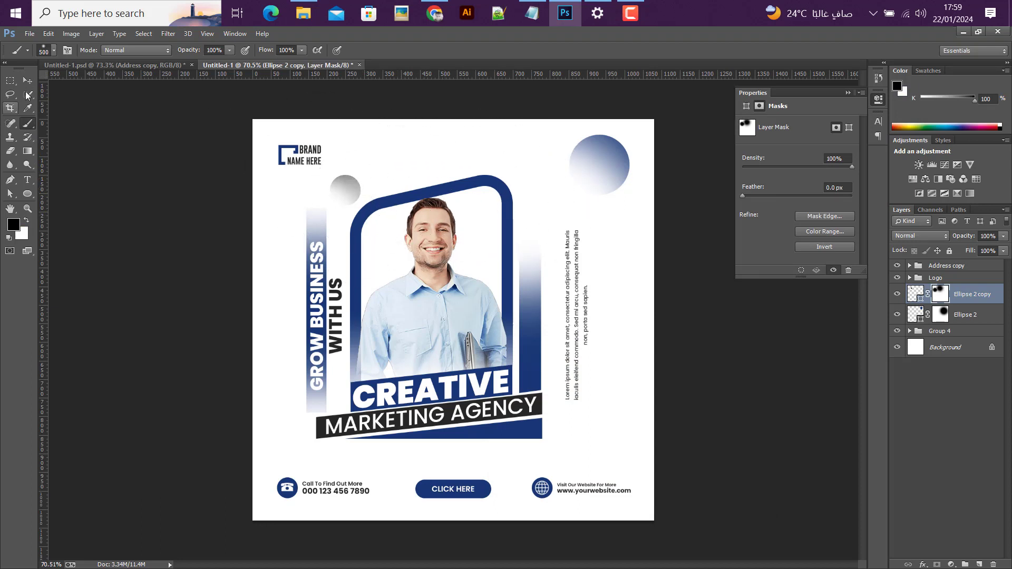
- Duplicate the small grey circle to the post's lower-right area, above the website details, and enlarge the copy to about the blue circle's size
key(v)
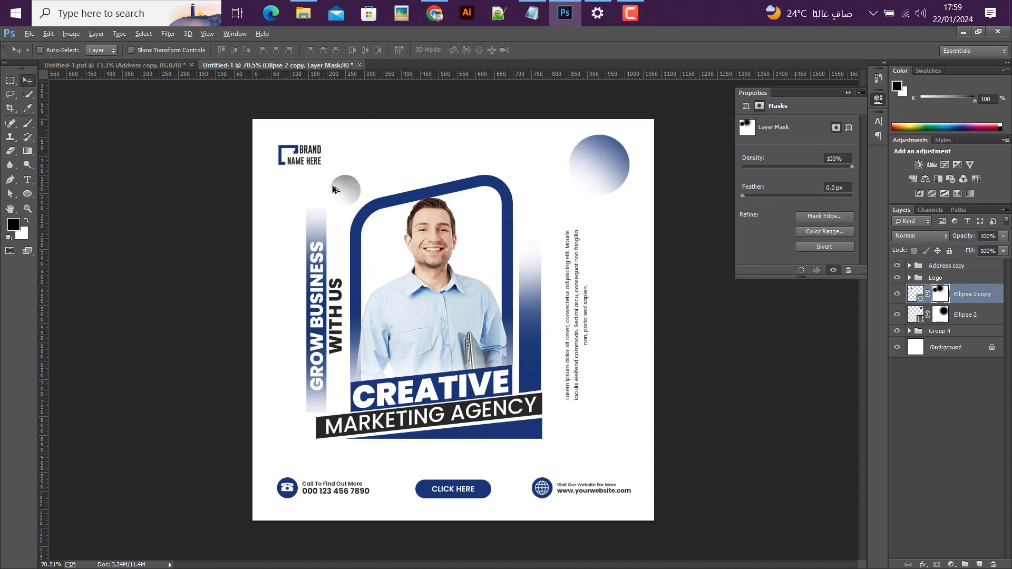
drag(334, 189, 633, 407)
key(ctrl+t)
click(527, 51)
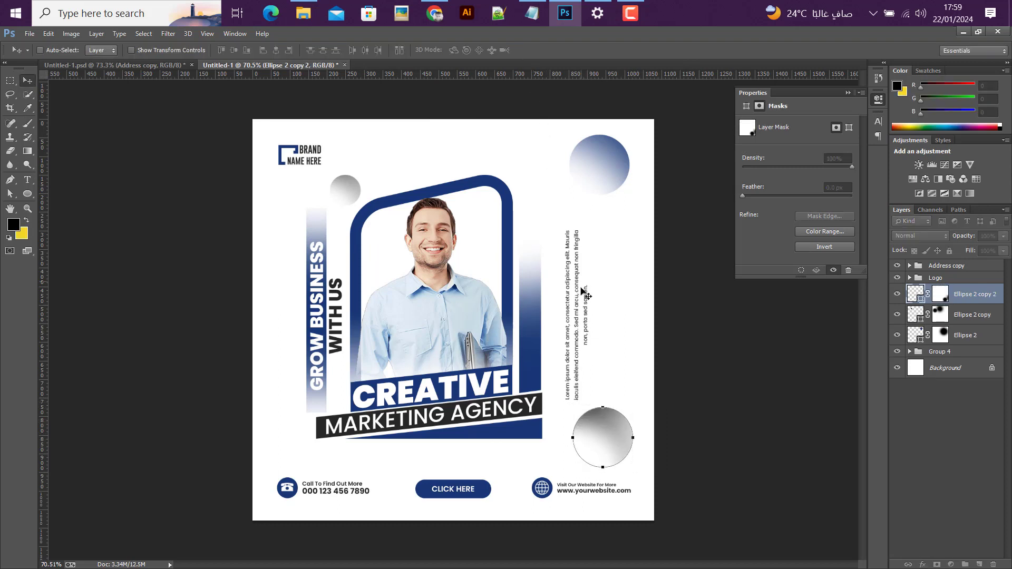